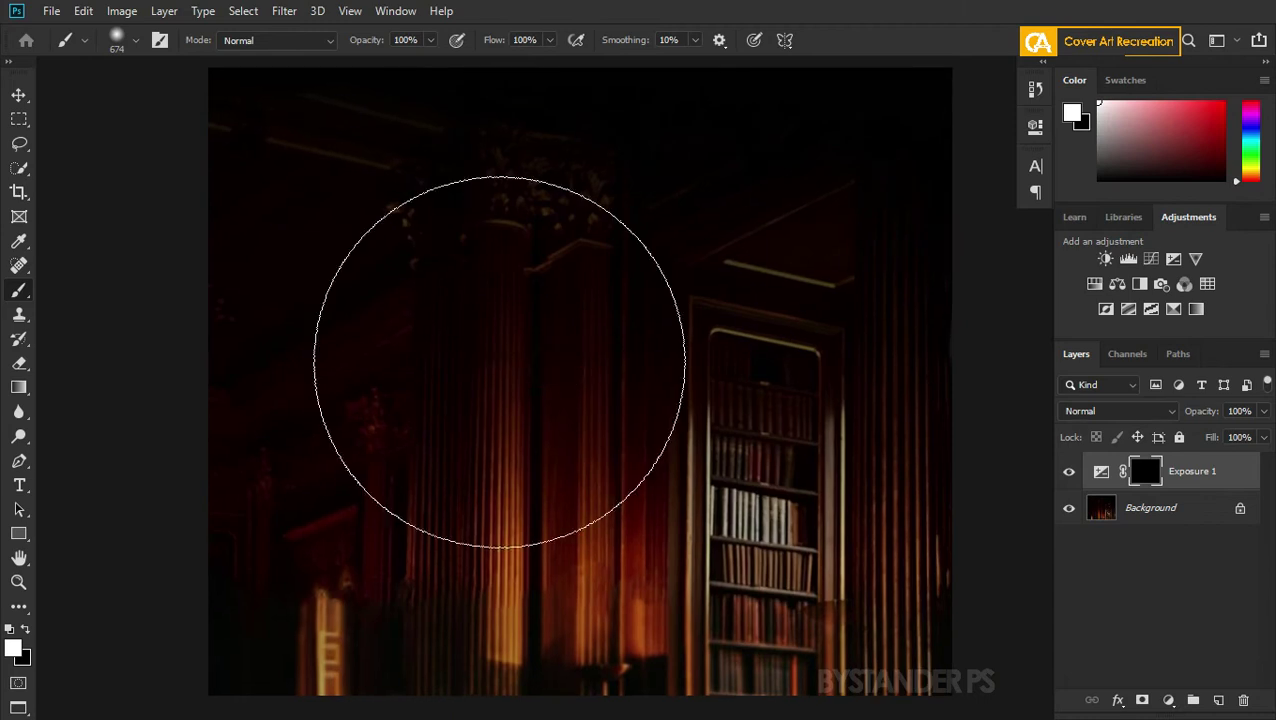
Set the brush flow to 23% and its opacity to 24%.
click(549, 40)
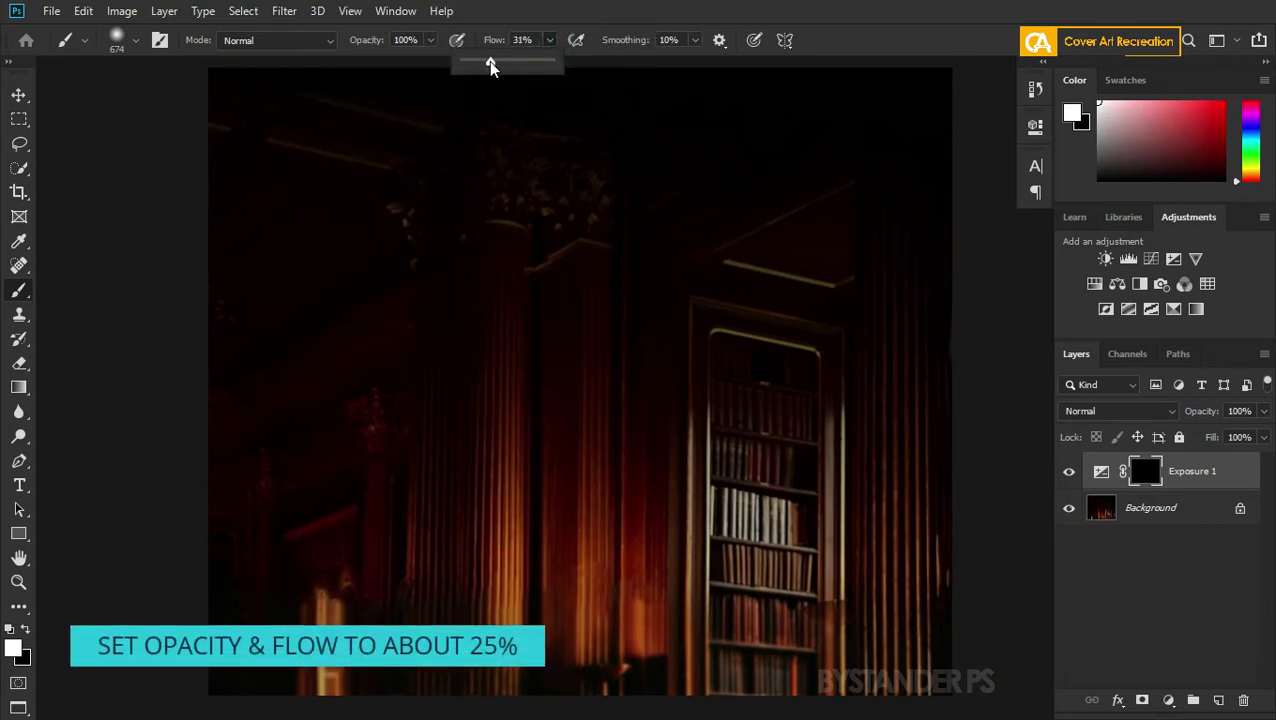
drag(482, 62, 375, 65)
click(431, 40)
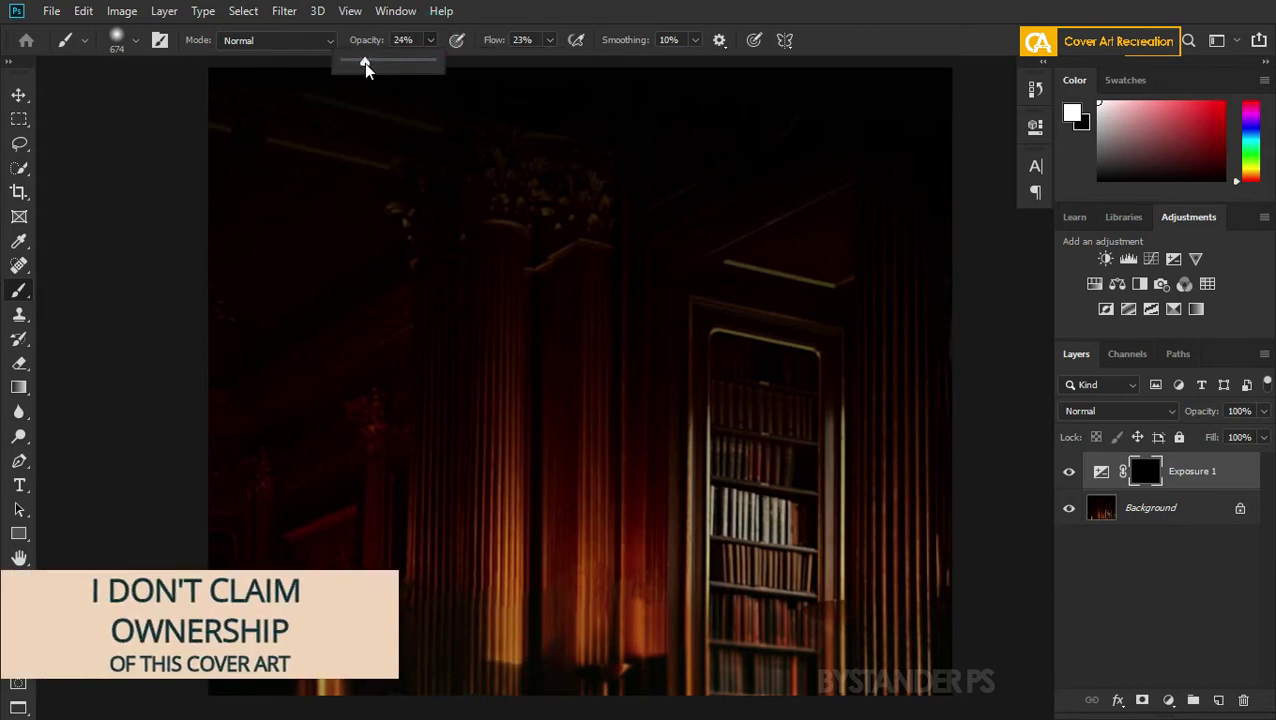
Paint white on the Exposure 1 mask over the upper-left ceiling and column capital, reducing the brush size to 189.
scroll(484, 413, down, 1)
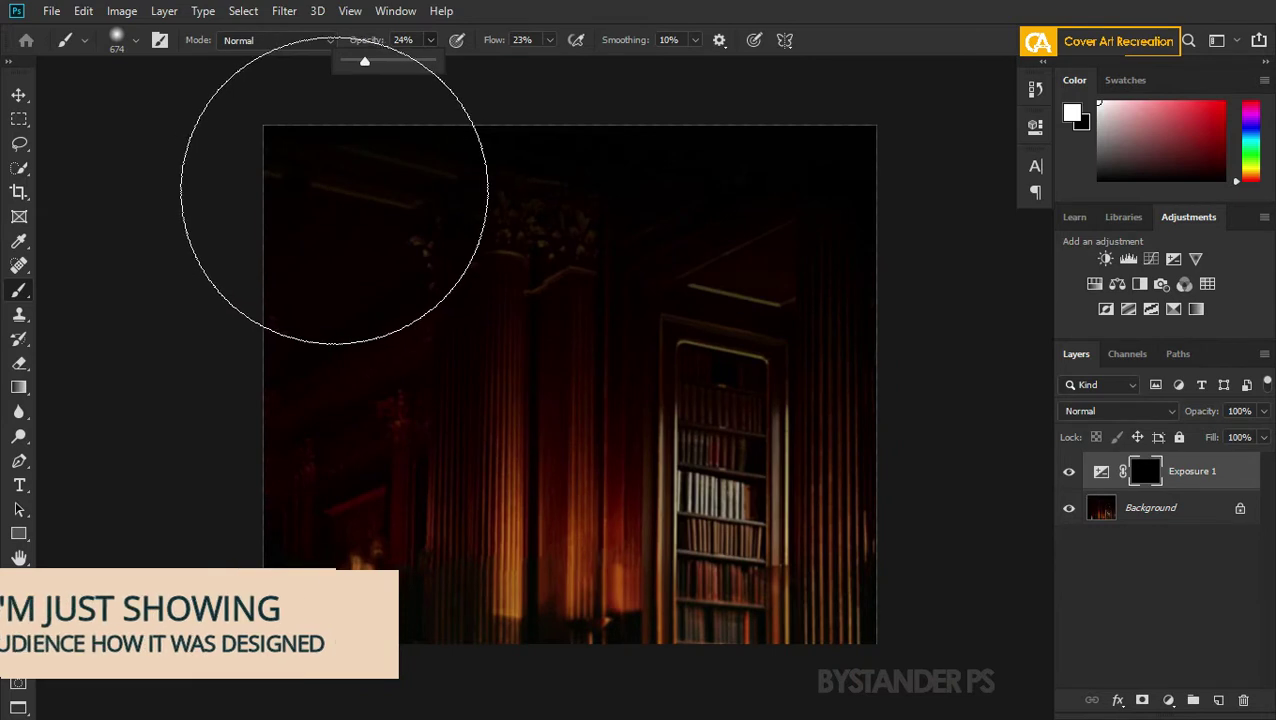
mouse_move(379, 219)
mouse_down()
mouse_move(384, 228)
mouse_move(310, 219)
mouse_move(215, 177)
mouse_up()
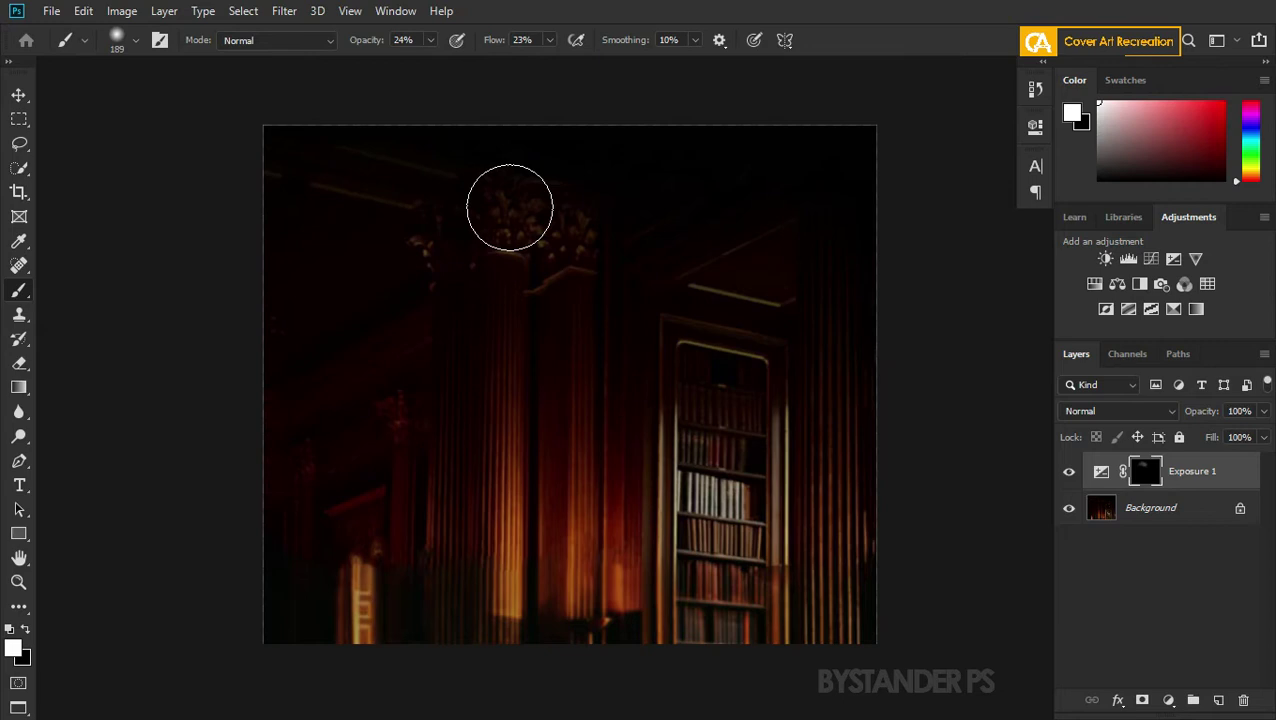
mouse_move(552, 236)
mouse_down()
mouse_move(564, 213)
mouse_move(535, 171)
mouse_up()
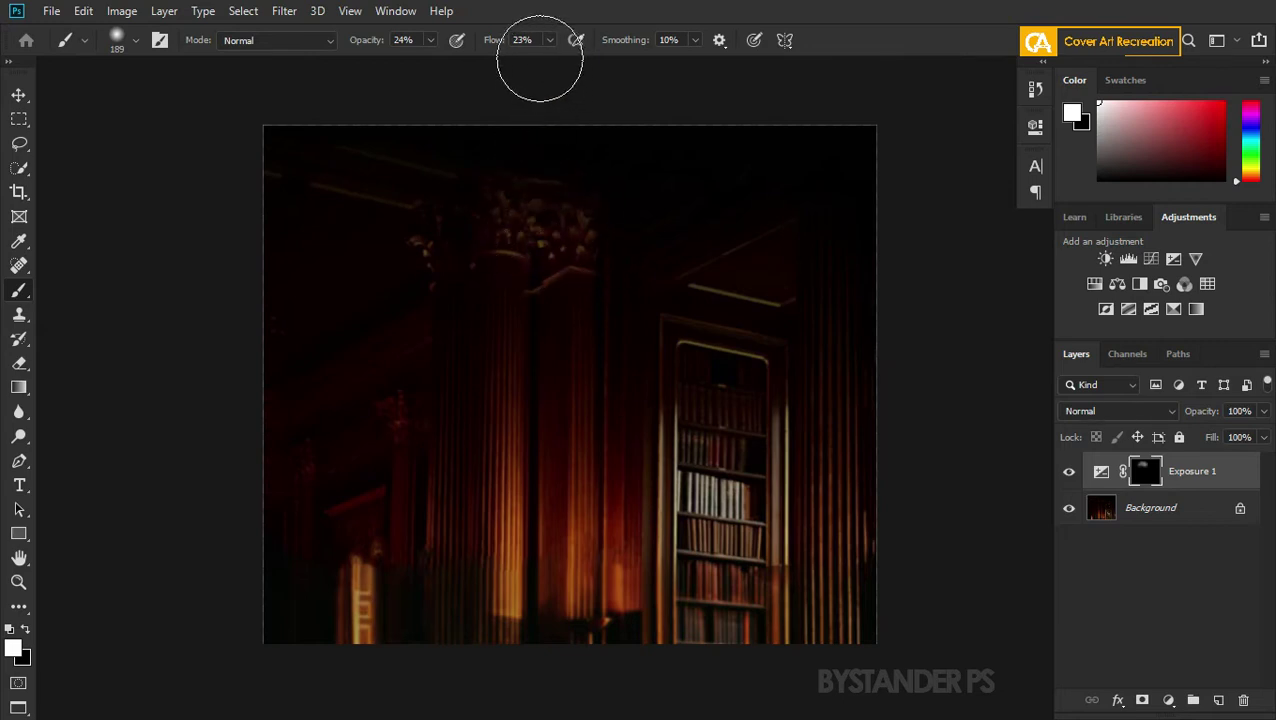
Raise the brush opacity to 34% and paint the Exposure 1 mask over the column capitals and ceiling trim.
drag(430, 41, 441, 57)
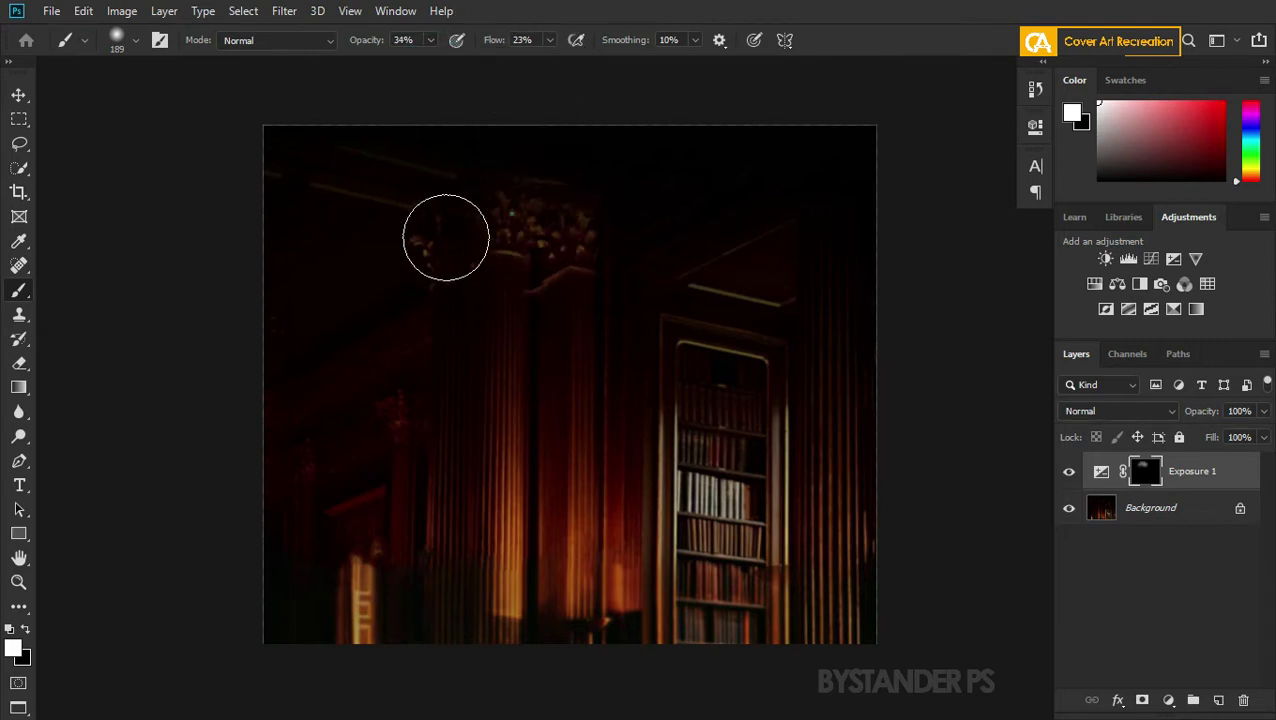
click(441, 194)
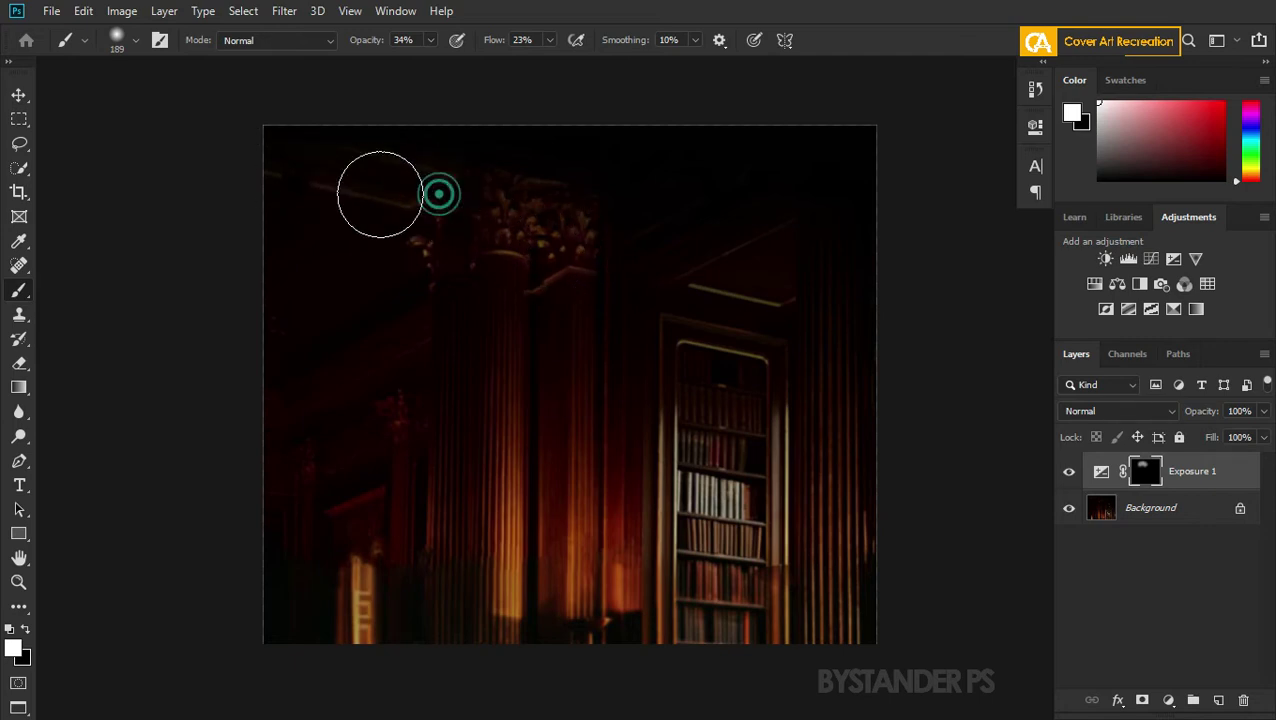
scroll(430, 484, down, 1)
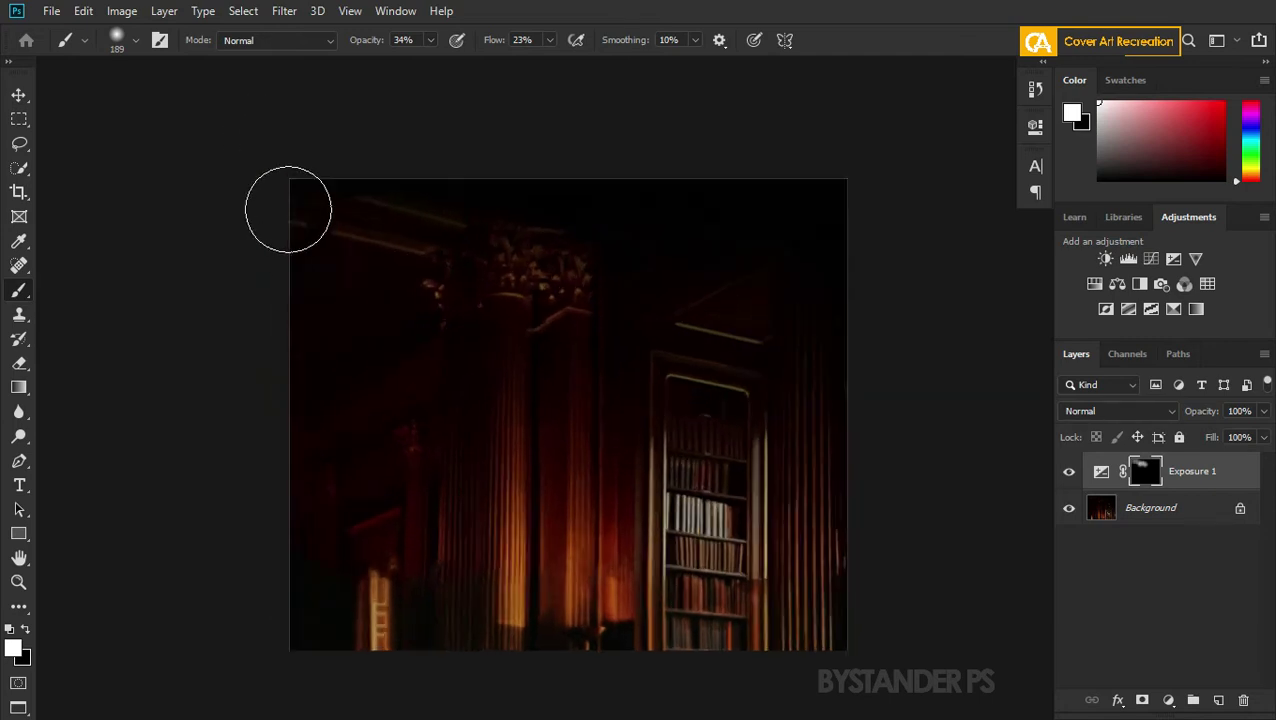
scroll(288, 208, up, 2)
click(588, 272)
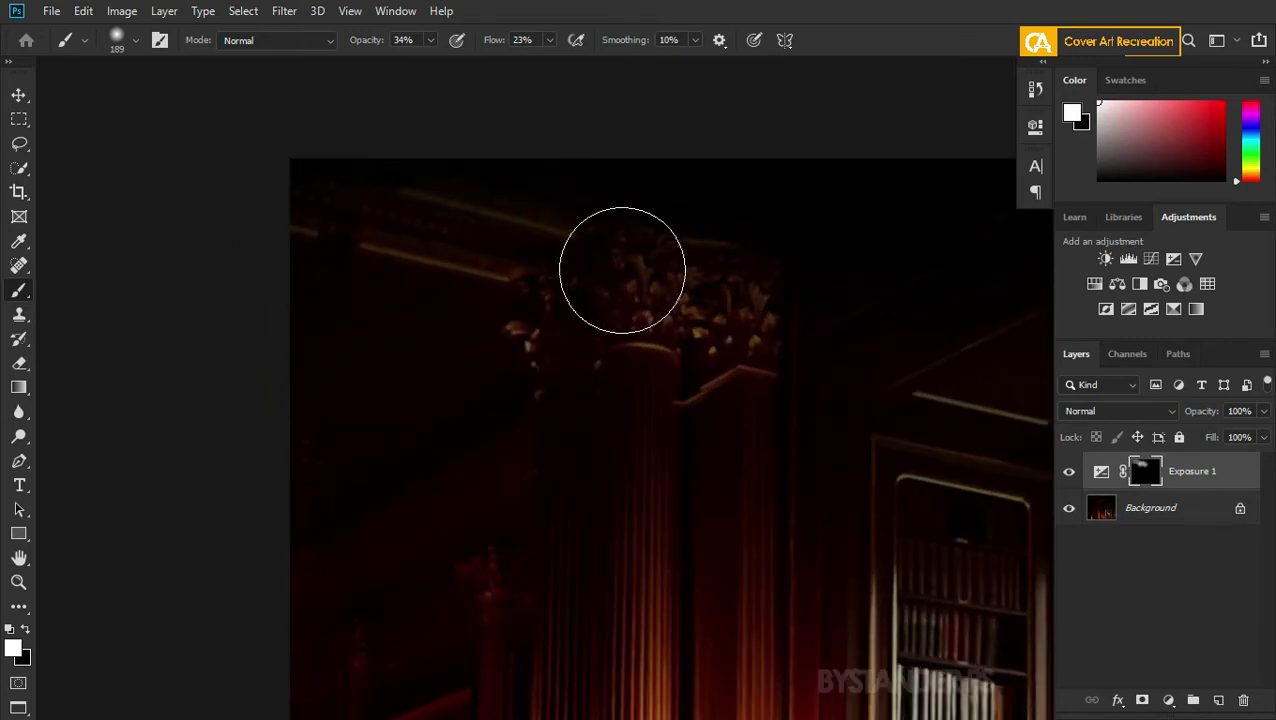
Raise the brush opacity to 48% and brighten the capitals and ceiling further on the Exposure 1 mask.
click(430, 40)
drag(431, 61, 442, 61)
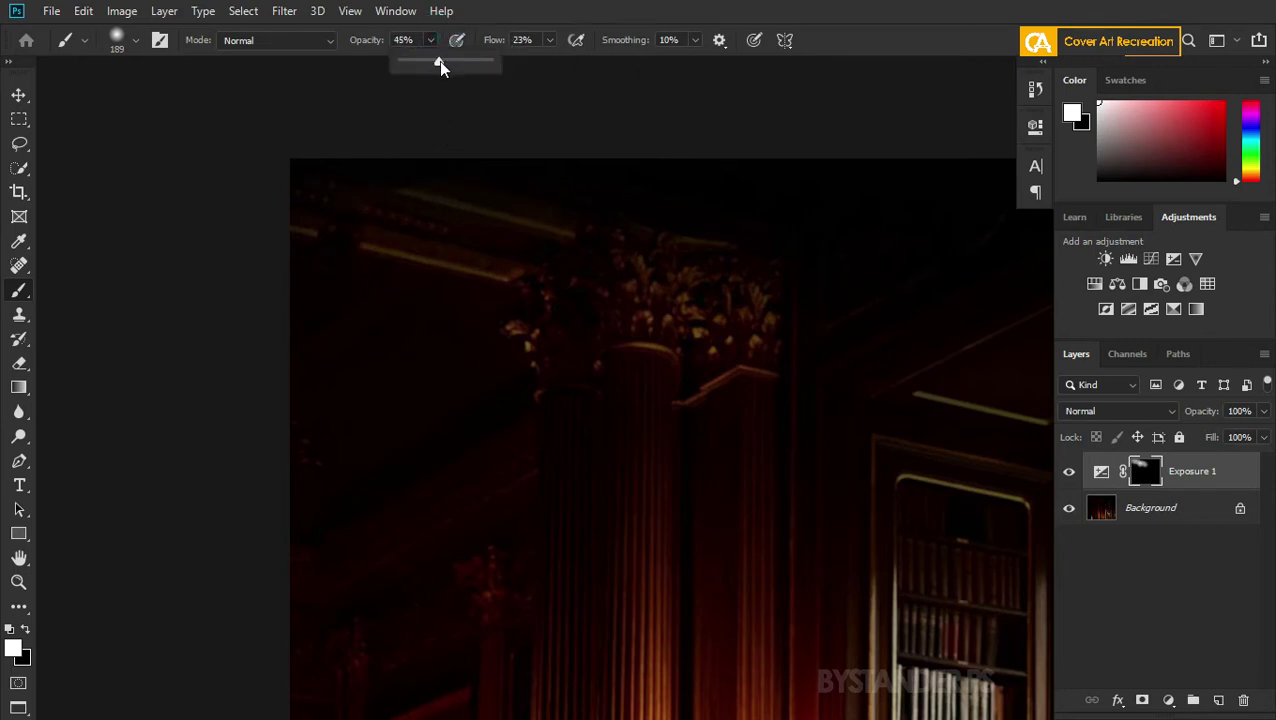
click(568, 289)
click(625, 280)
mouse_move(582, 286)
mouse_down()
mouse_move(736, 333)
mouse_move(760, 355)
mouse_move(739, 321)
mouse_move(614, 257)
mouse_move(716, 317)
mouse_move(540, 362)
mouse_move(735, 282)
mouse_move(498, 207)
mouse_move(306, 217)
mouse_up()
key(ctrl+minus)
key(ctrl+minus)
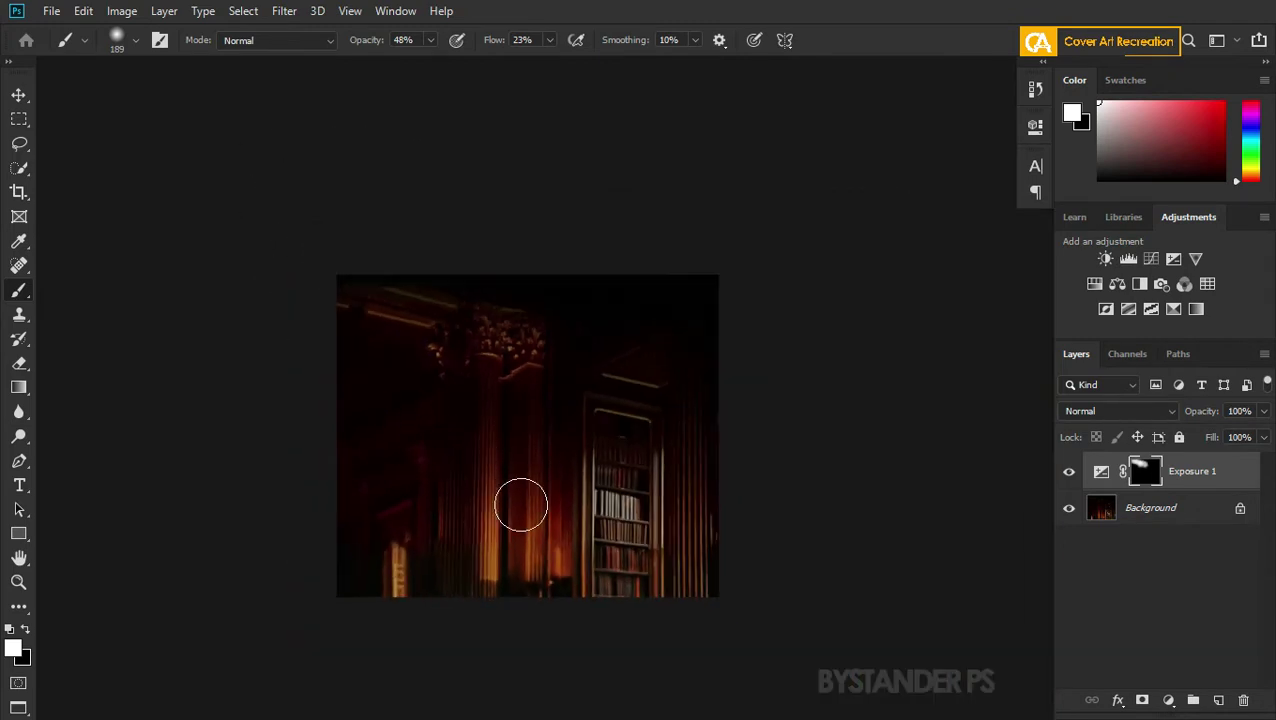
Toggle the Exposure 1 layer off and on to compare the image before and after the mask painting.
click(1069, 472)
click(1069, 472)
scroll(350, 330, up, 1)
scroll(400, 310, up, 1)
scroll(456, 276, down, 2)
scroll(555, 376, up, 2)
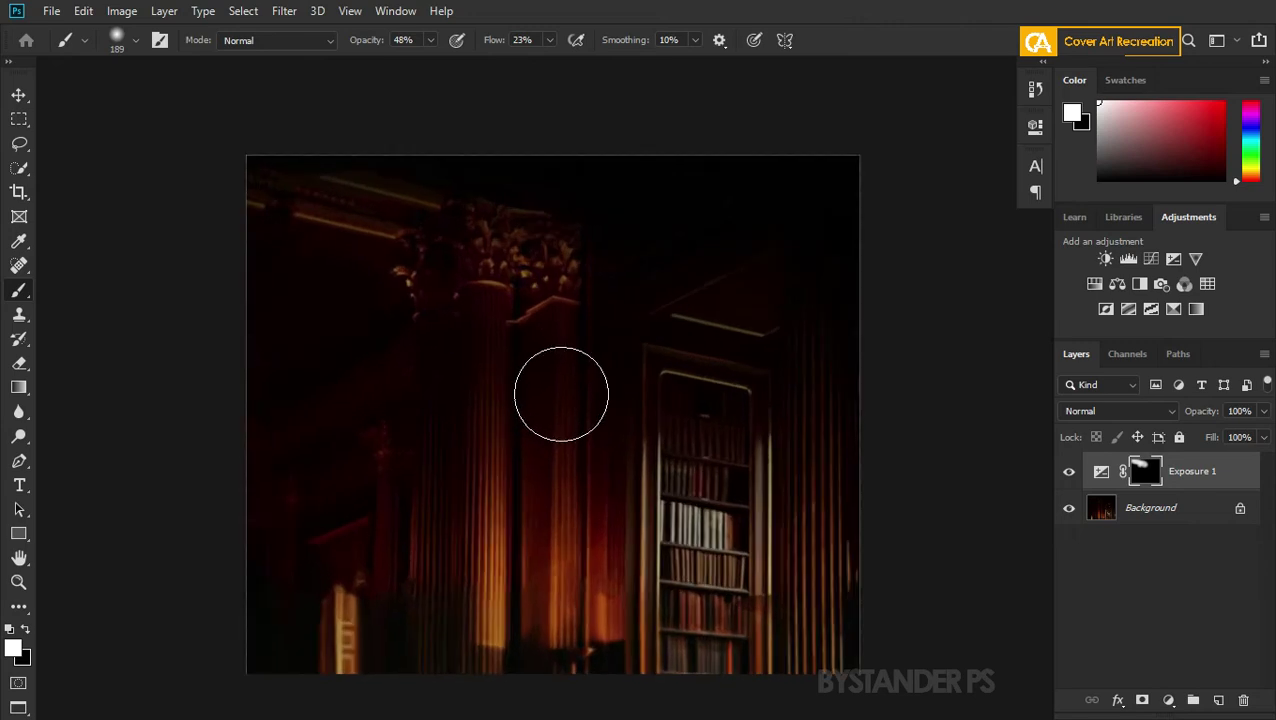
scroll(561, 394, up, 1)
drag(561, 402, 572, 359)
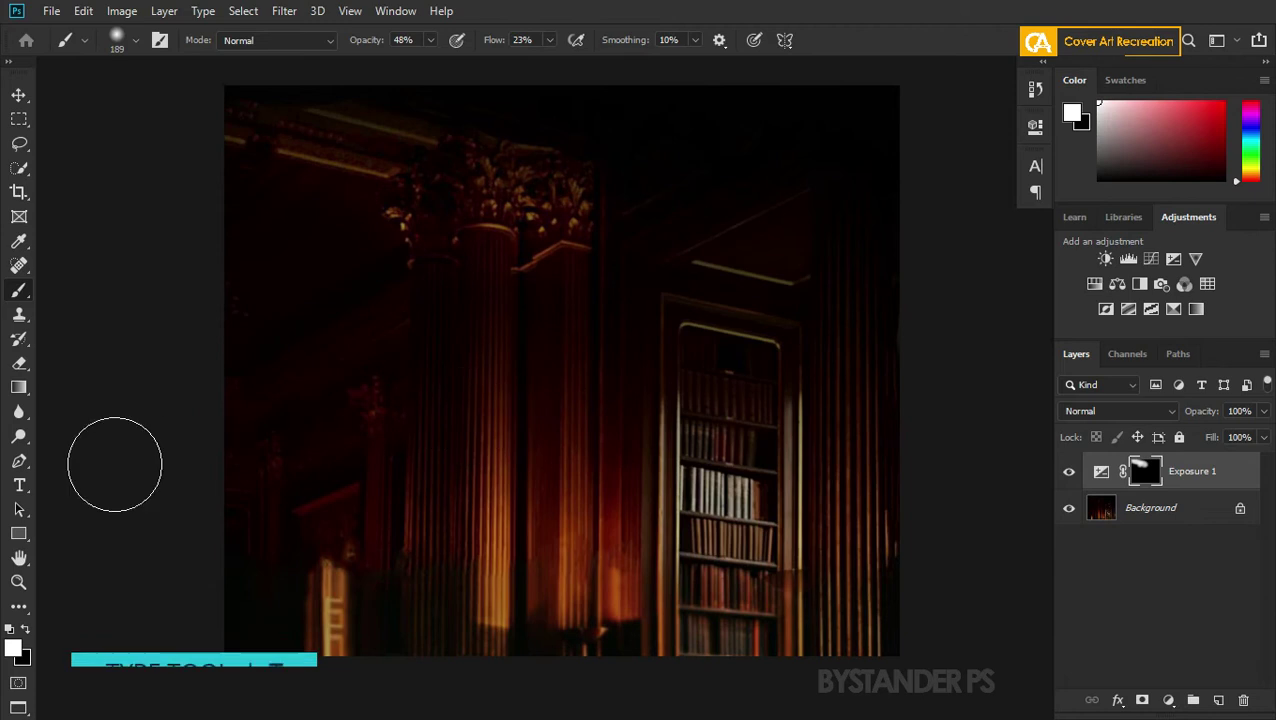
Start a text layer near the middle of the image with the font set to Arial Bold.
click(22, 486)
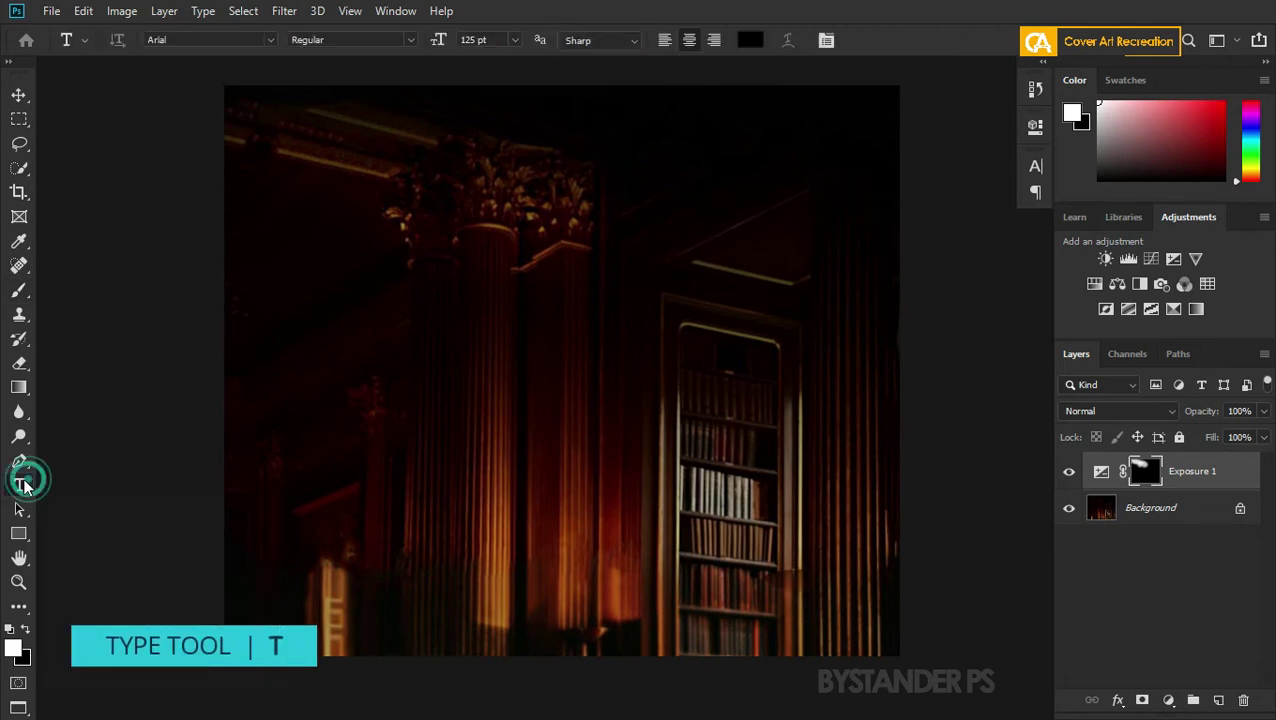
click(541, 371)
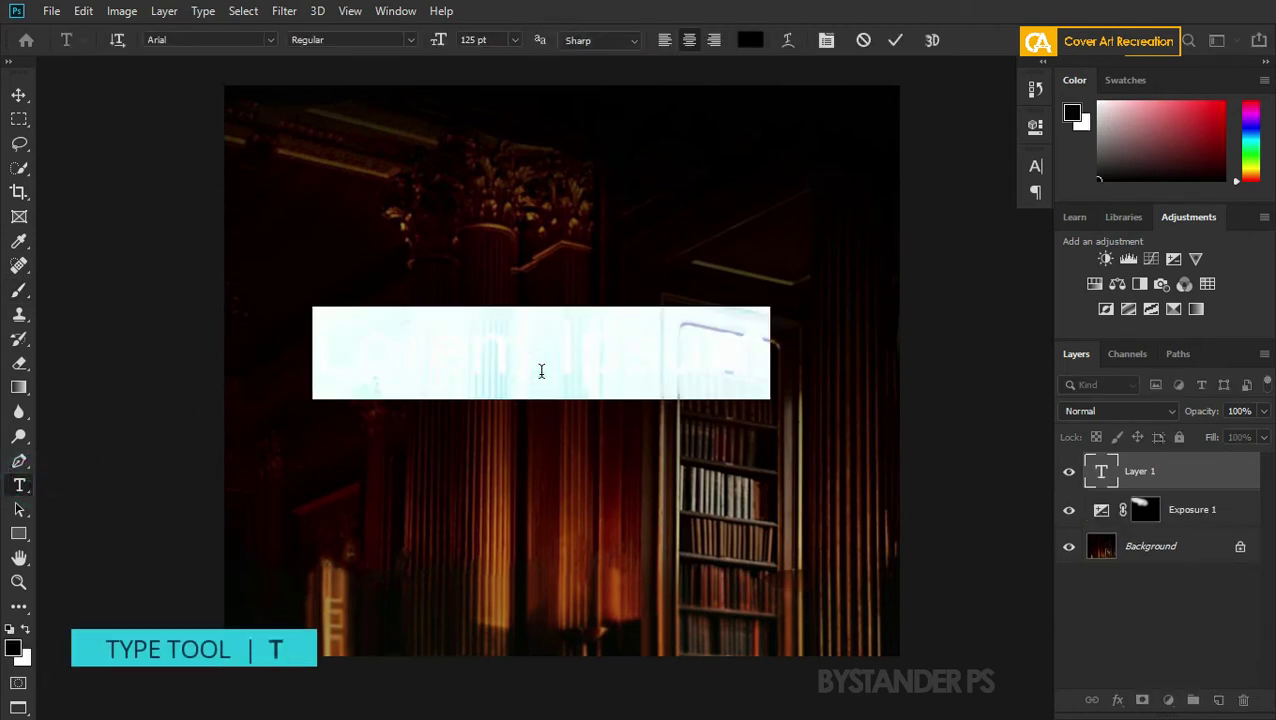
click(270, 40)
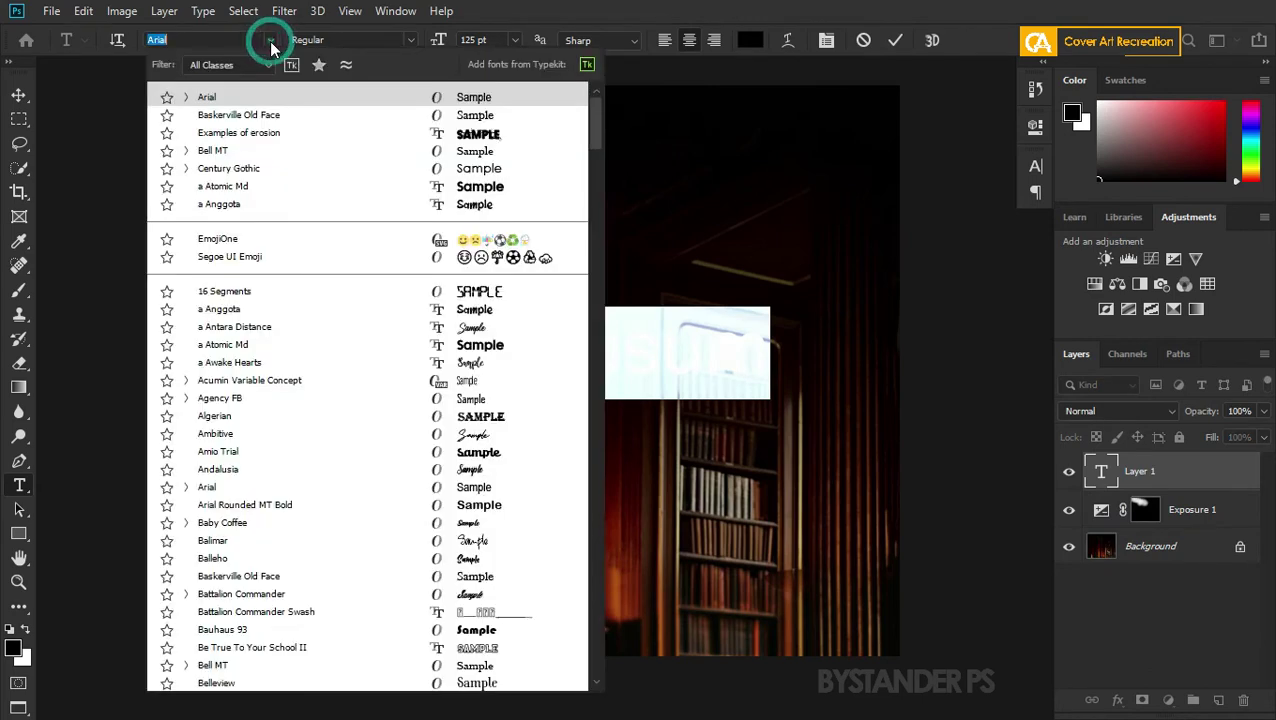
click(205, 97)
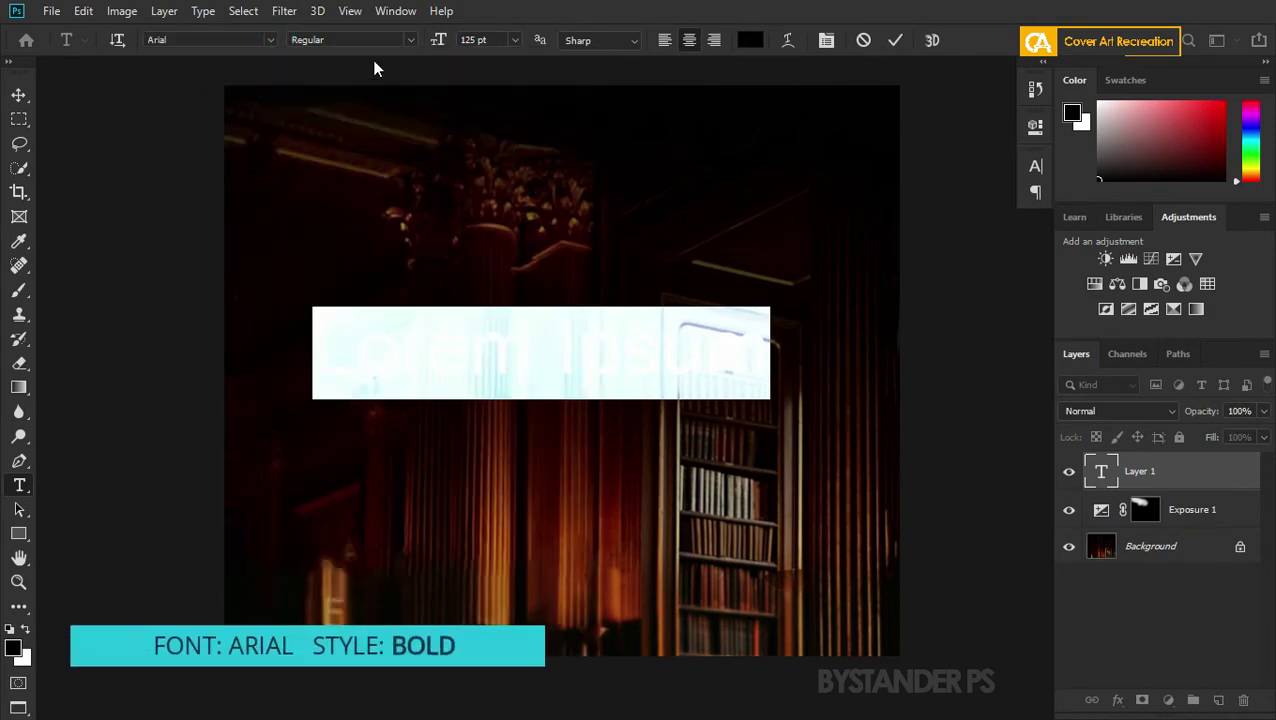
click(409, 39)
click(384, 104)
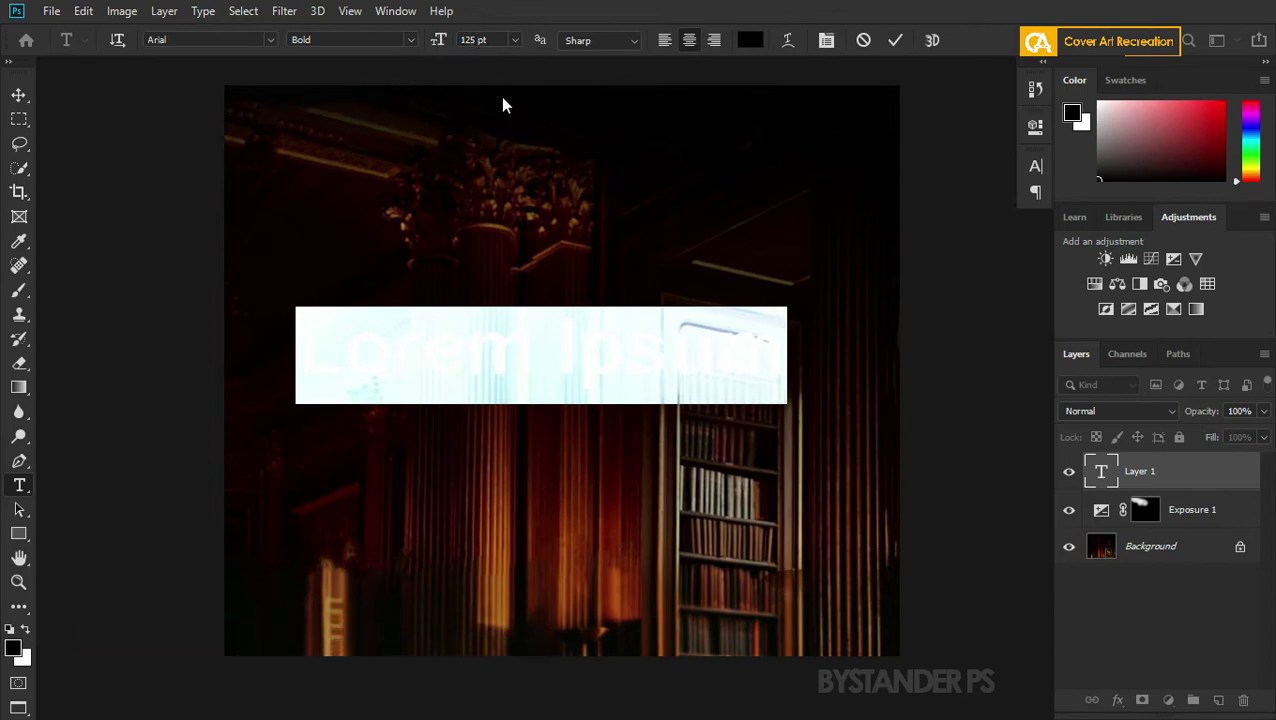
Enter the text SARKODIE in the new text layer.
text(SAR)
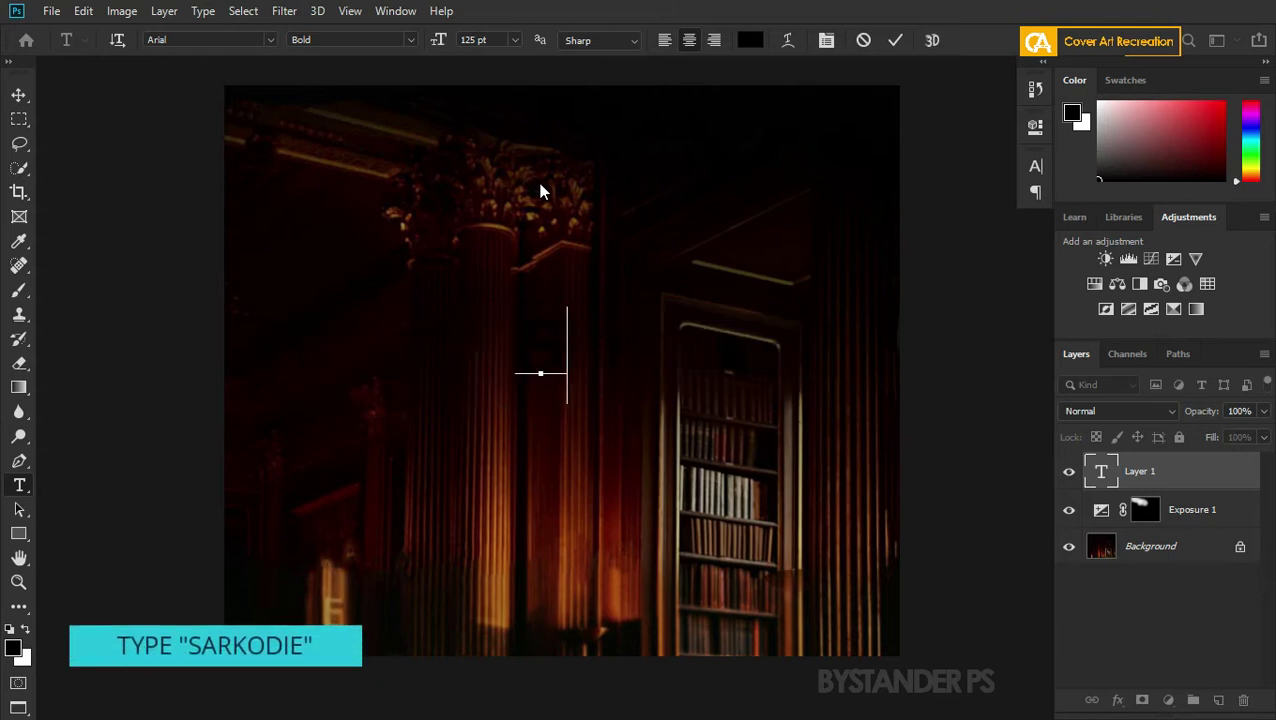
text(KO)
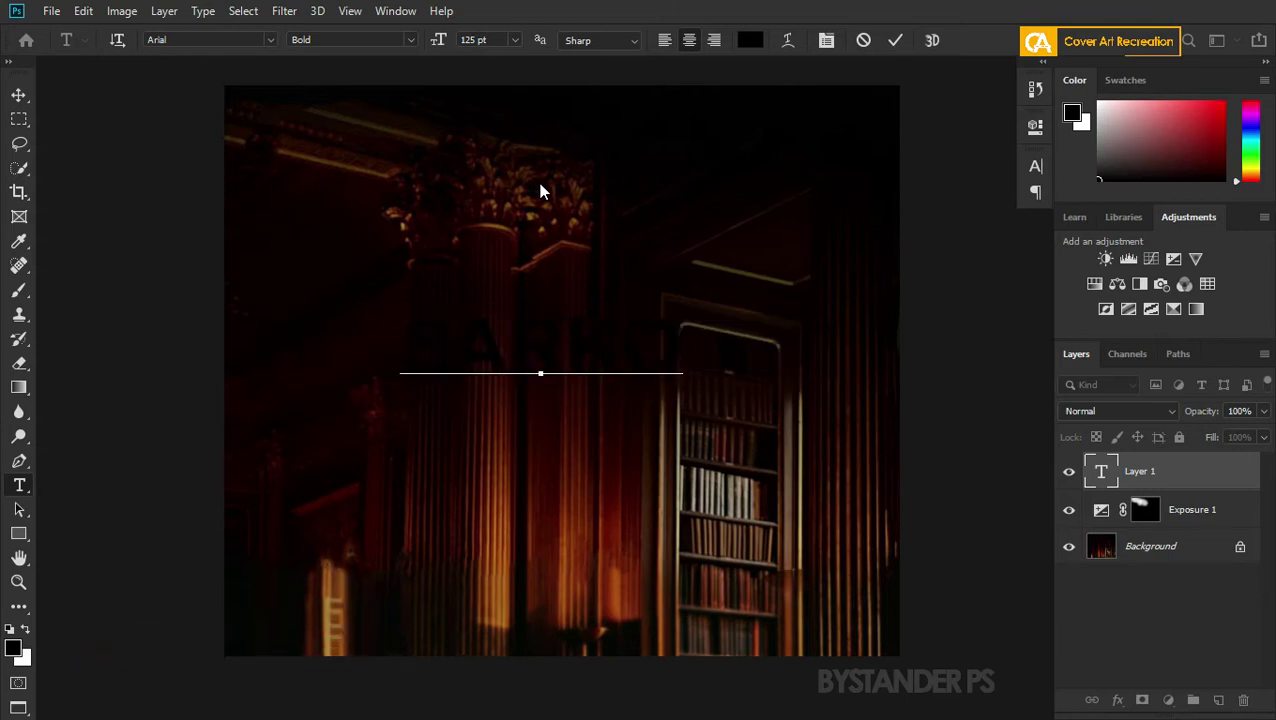
text(DIE)
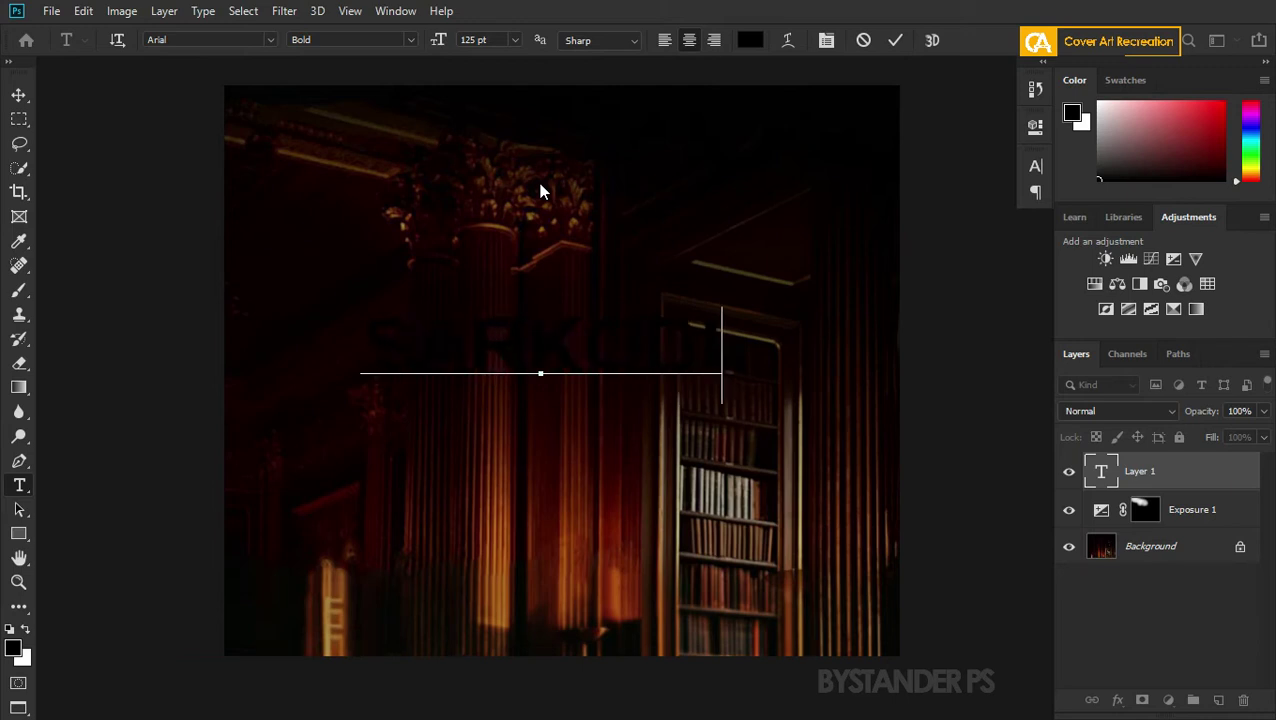
Set the whole SARKODIE text's color to white (ffffff) and commit the text.
drag(748, 328, 325, 349)
click(749, 40)
drag(790, 145, 779, 137)
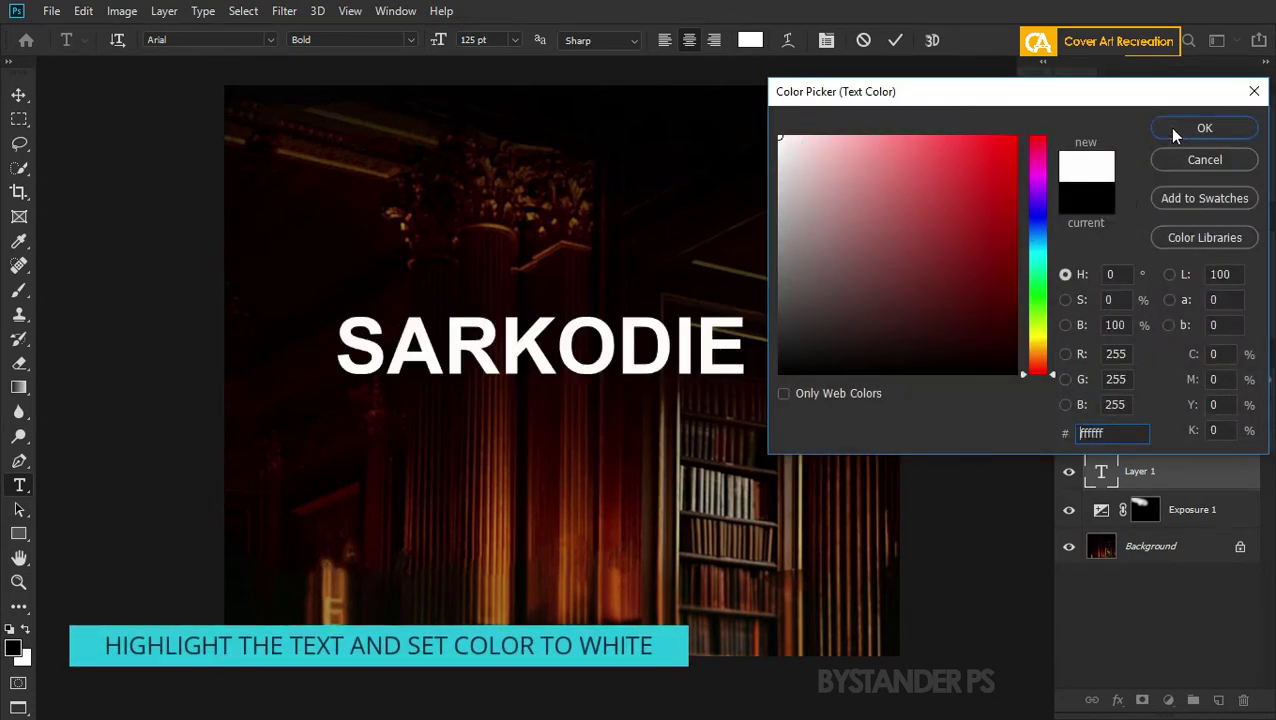
click(1200, 128)
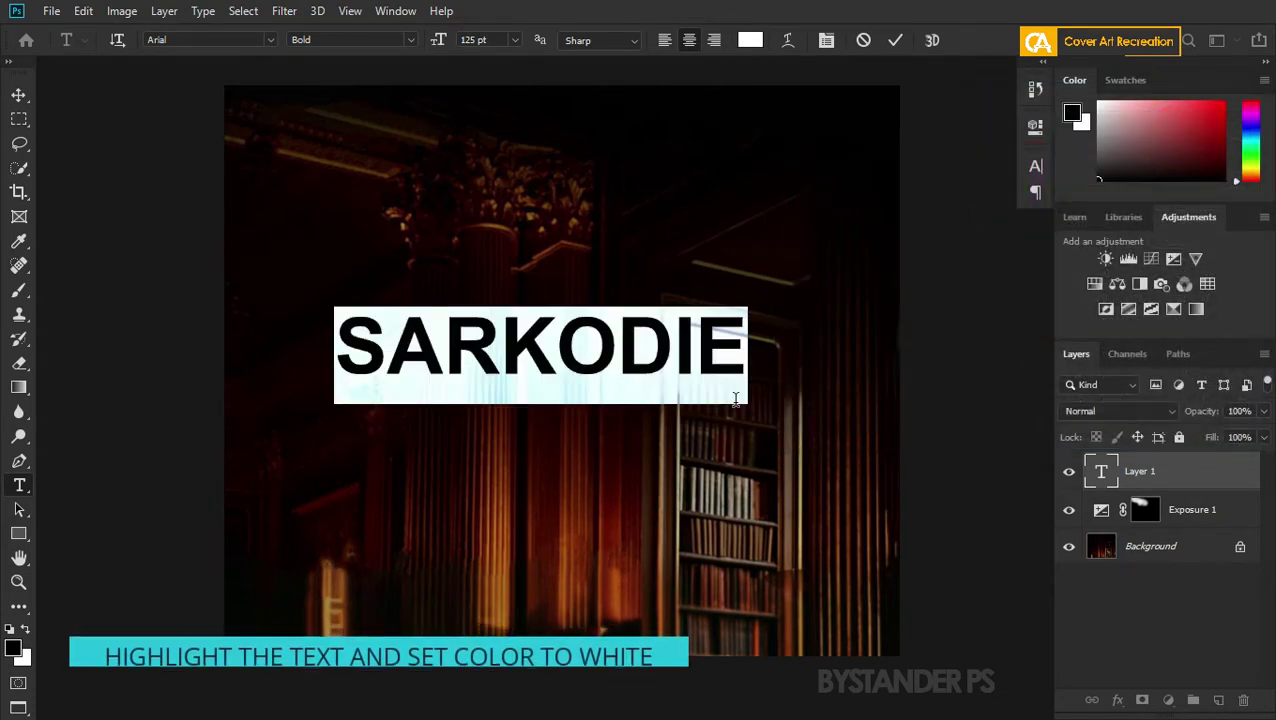
click(896, 41)
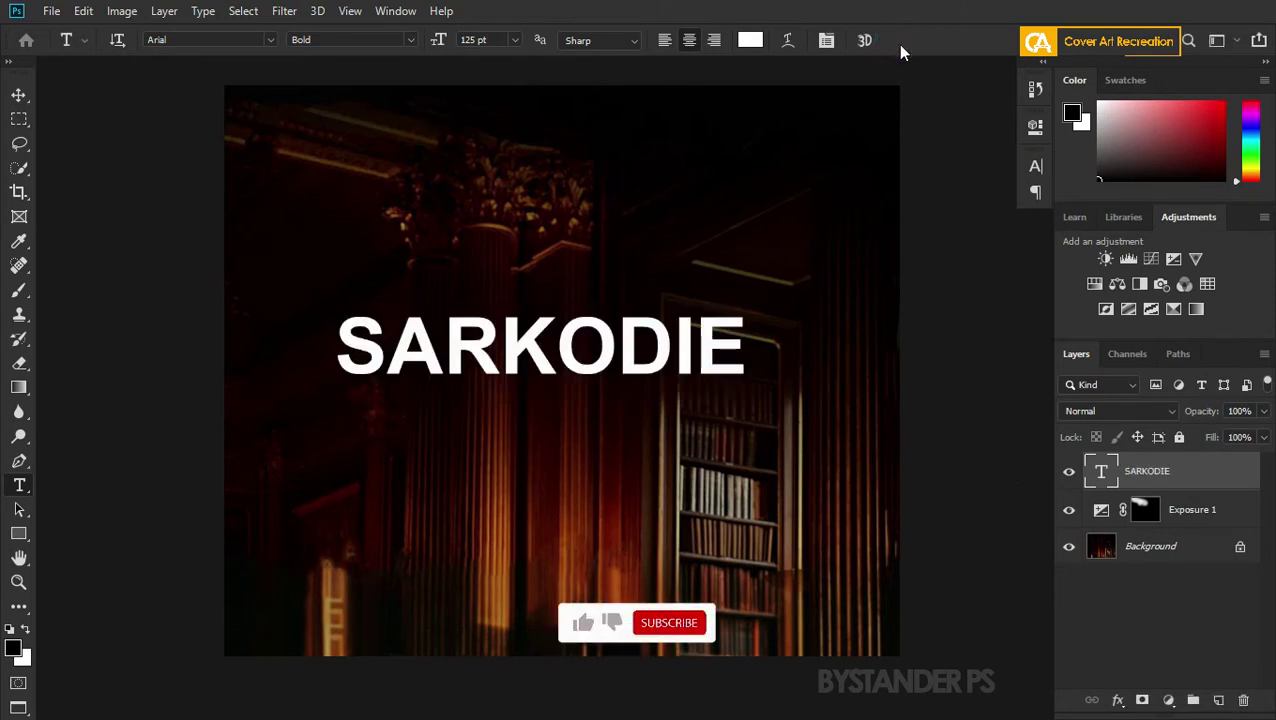
Move the SARKODIE text slightly right and down, and rasterize its layer.
key(v)
mouse_move(657, 335)
mouse_down()
mouse_move(676, 309)
mouse_move(672, 347)
mouse_up()
drag(525, 362, 640, 383)
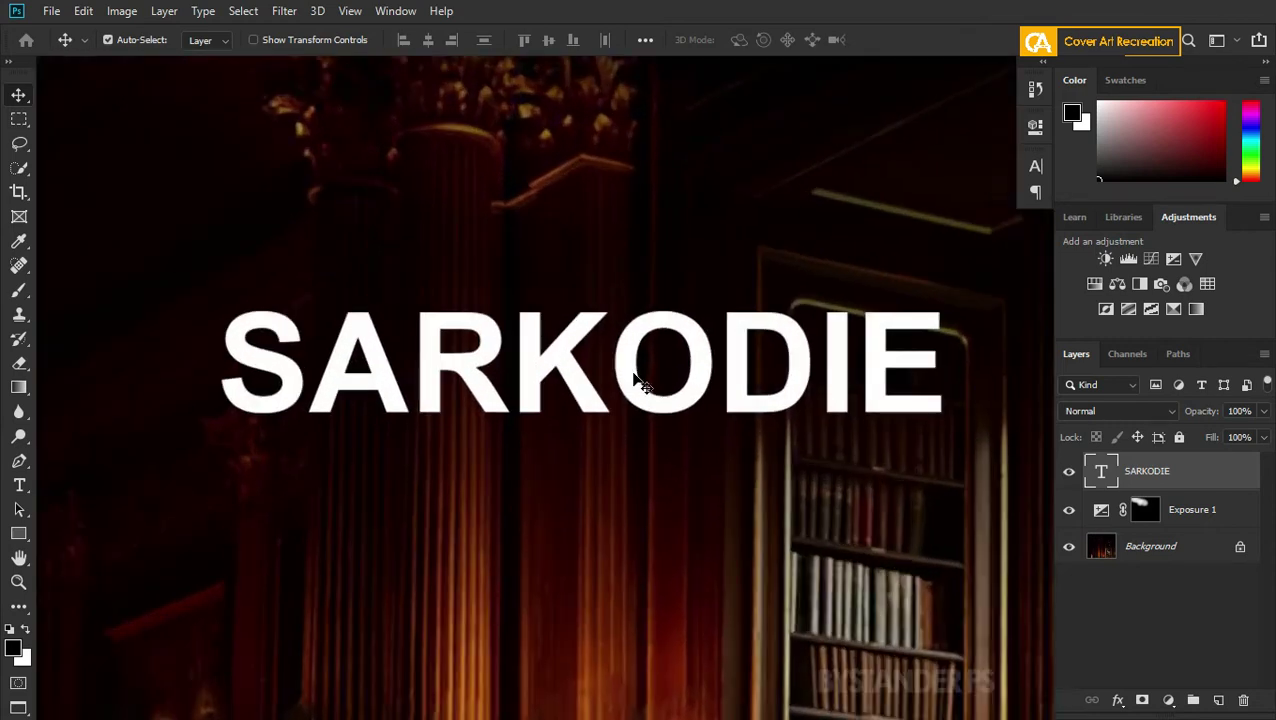
right_click(1193, 473)
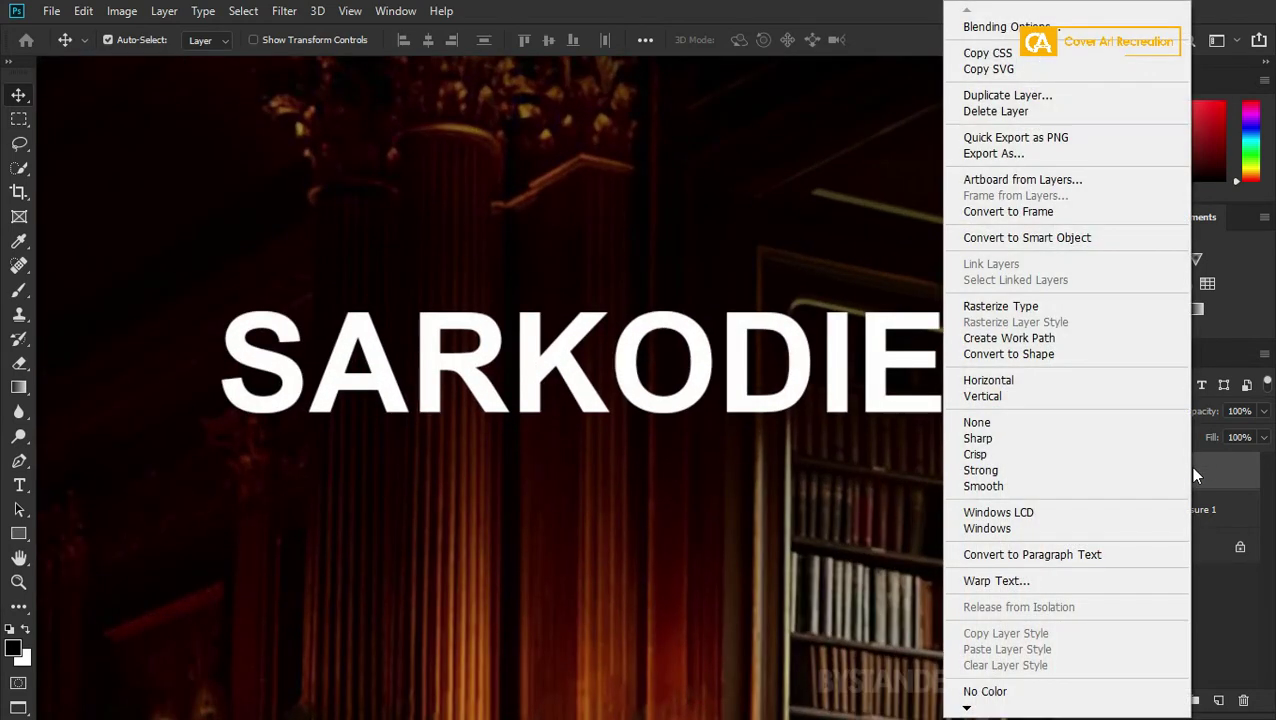
click(1028, 306)
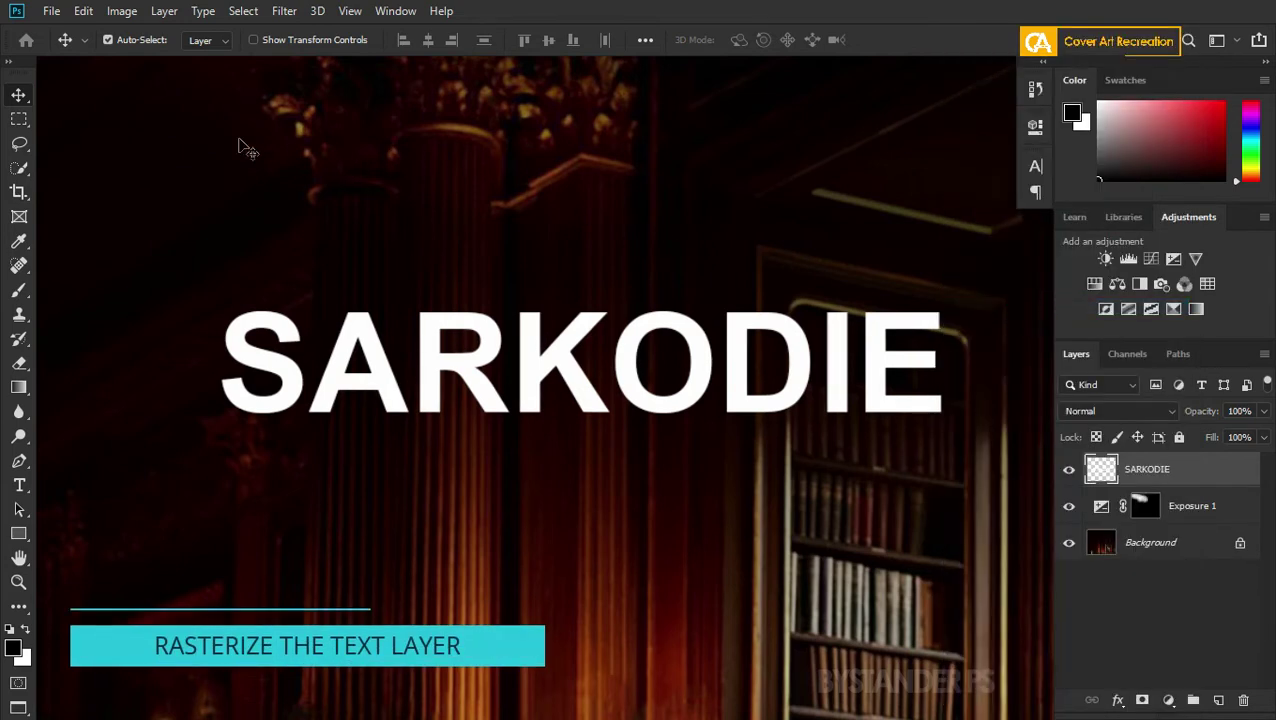
Make a rectangular marquee selection about 9.3 by 0.7 in around the upper half of the SARKODIE text.
key(m)
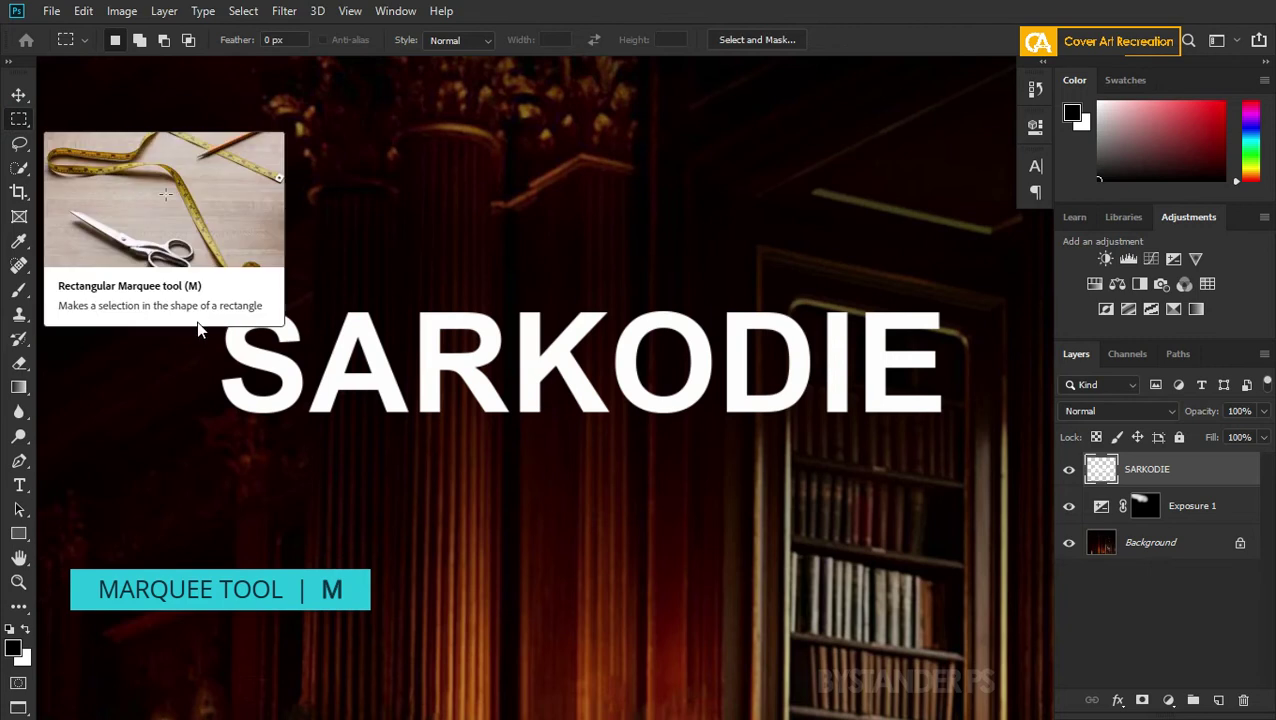
drag(211, 300, 952, 355)
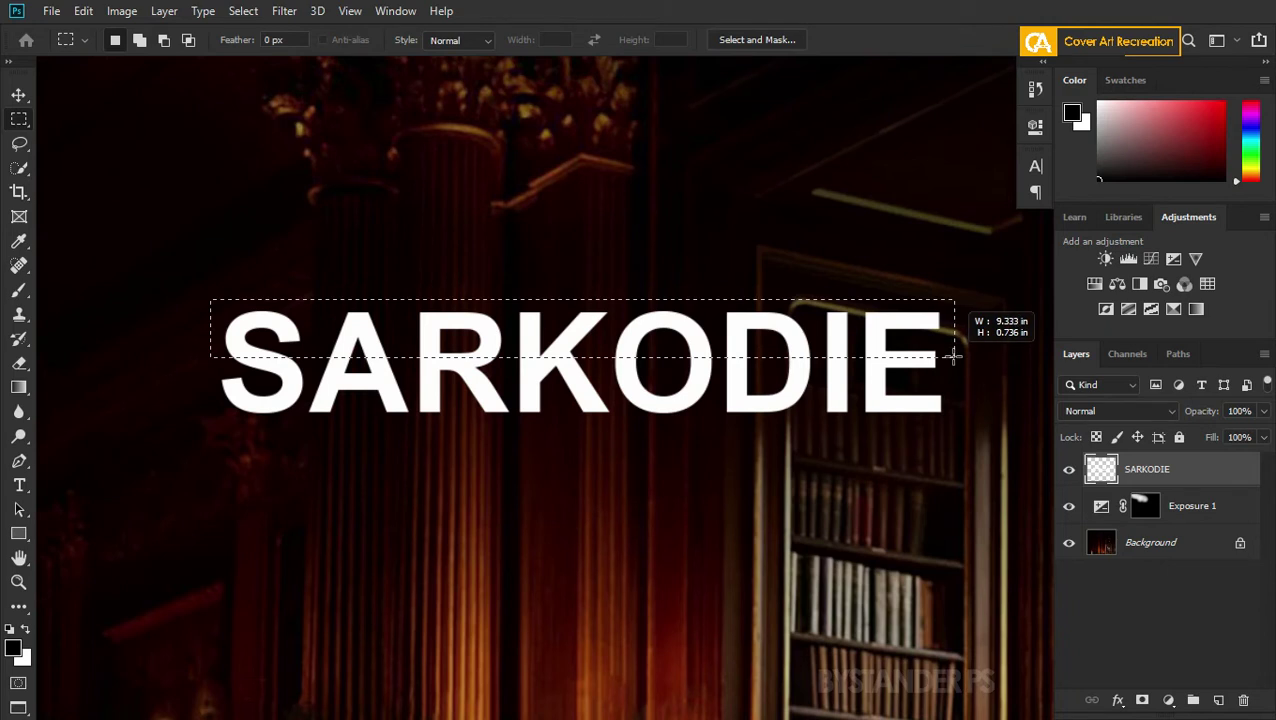
drag(956, 358, 957, 358)
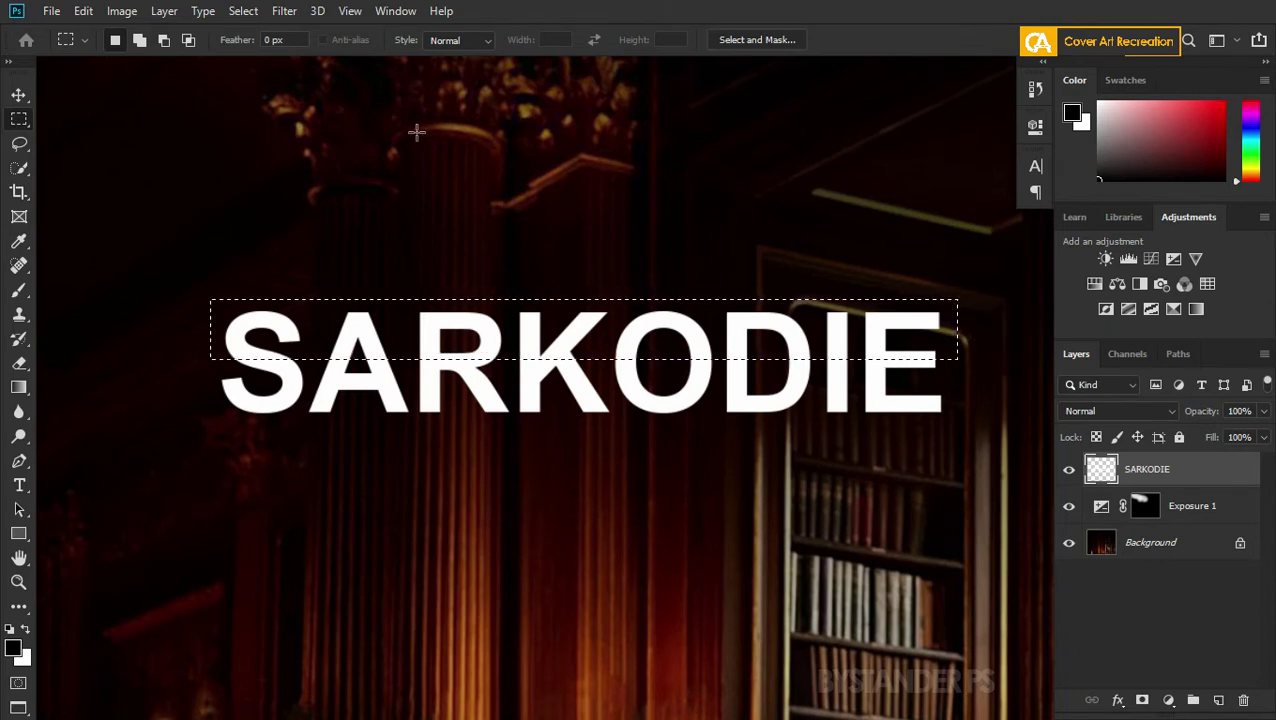
Nudge the selected upper half of SARKODIE slightly up and left to leave a thin gap above the lower half.
click(19, 95)
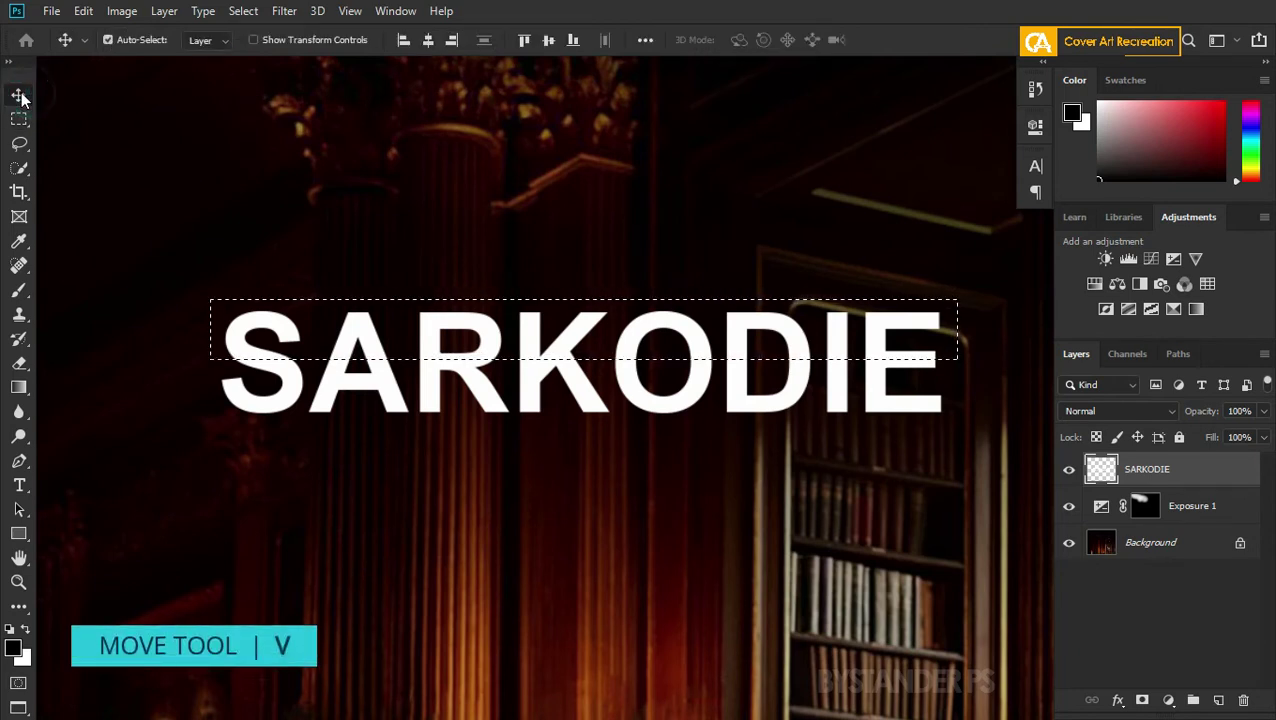
key(Left)
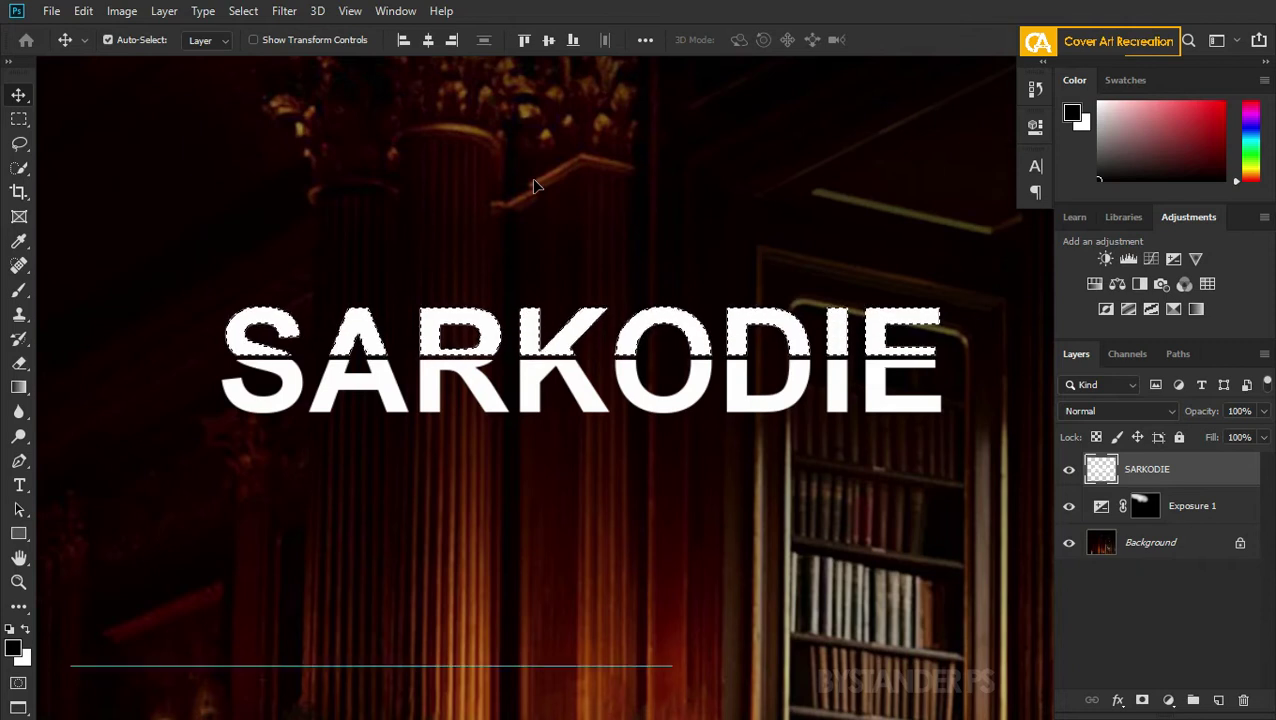
key(Left)
key(Left)
key(Left)
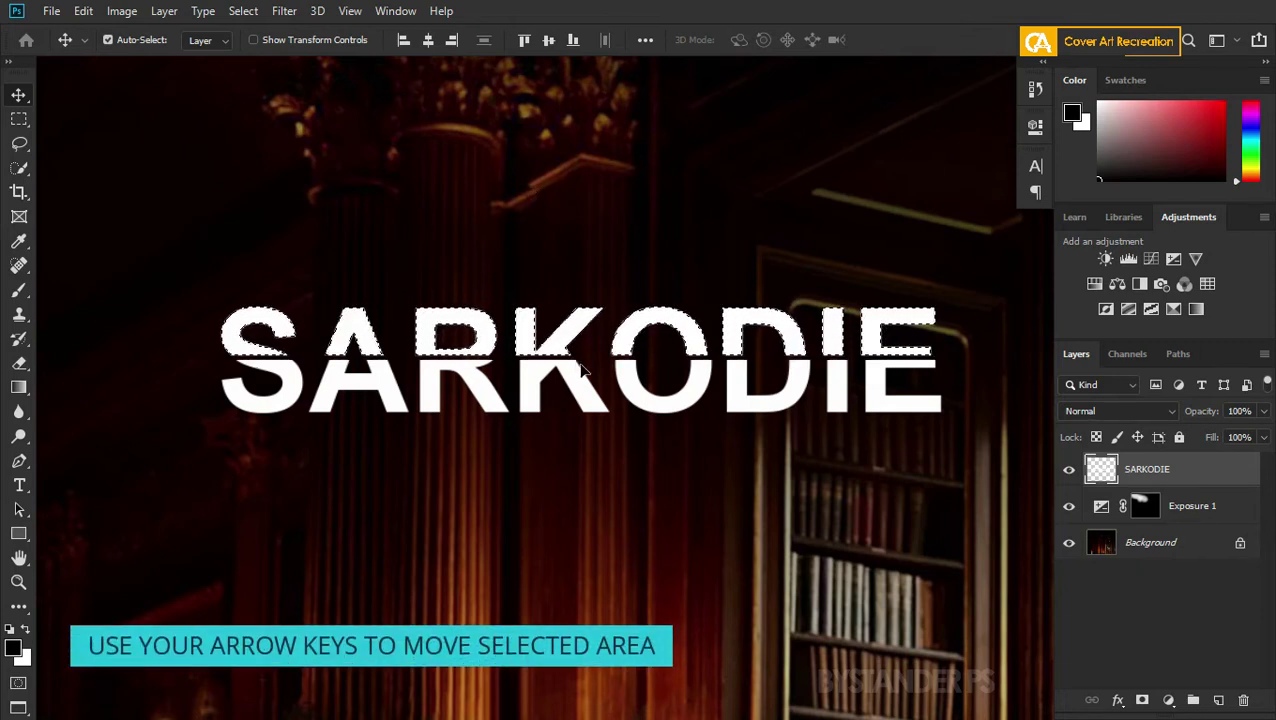
scroll(550, 345, up, 3)
scroll(521, 400, up, 3)
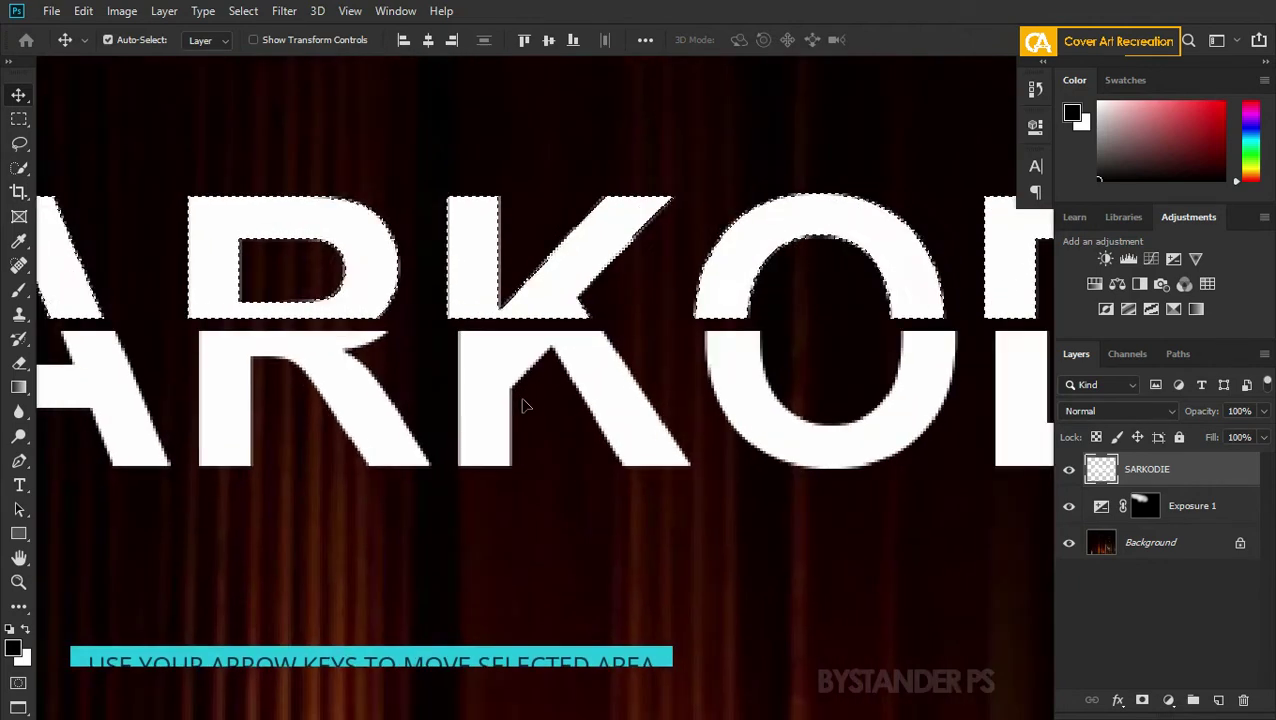
scroll(512, 347, down, 2)
scroll(512, 347, down, 2)
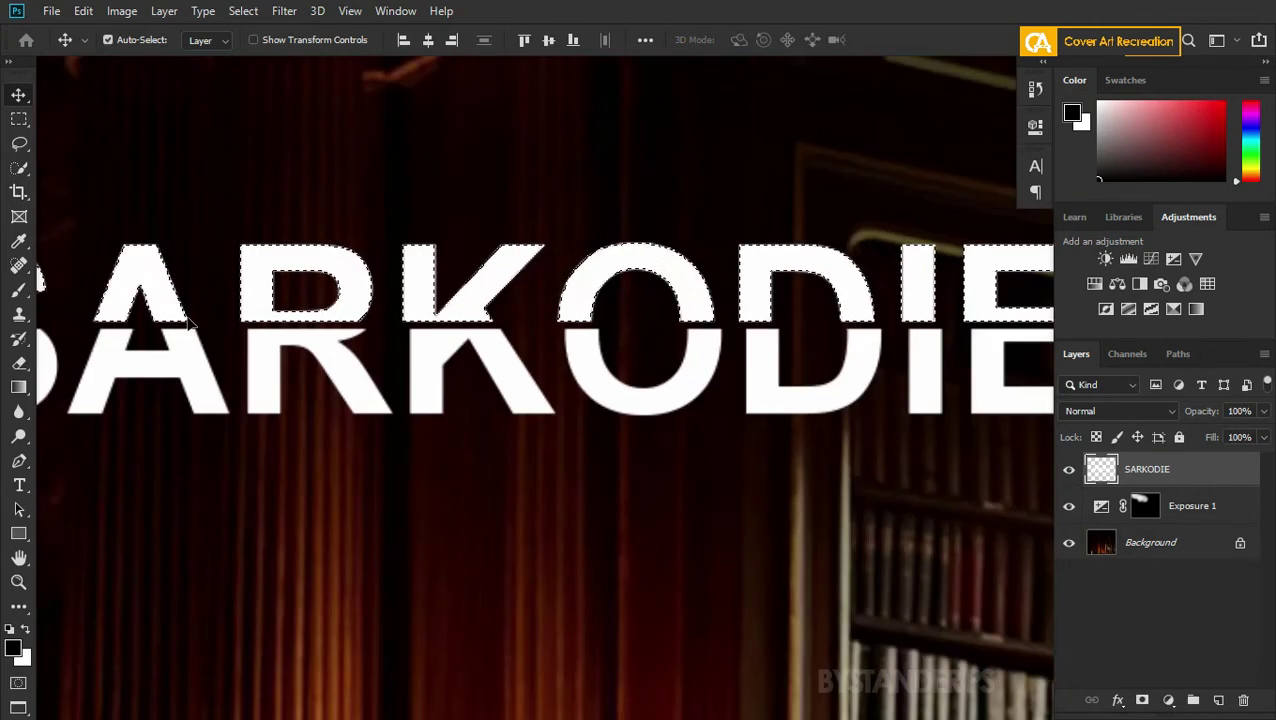
Examine the cut between the upper and lower halves of the SARKODIE text at different magnifications.
scroll(921, 337, up, 5)
scroll(926, 339, down, 4)
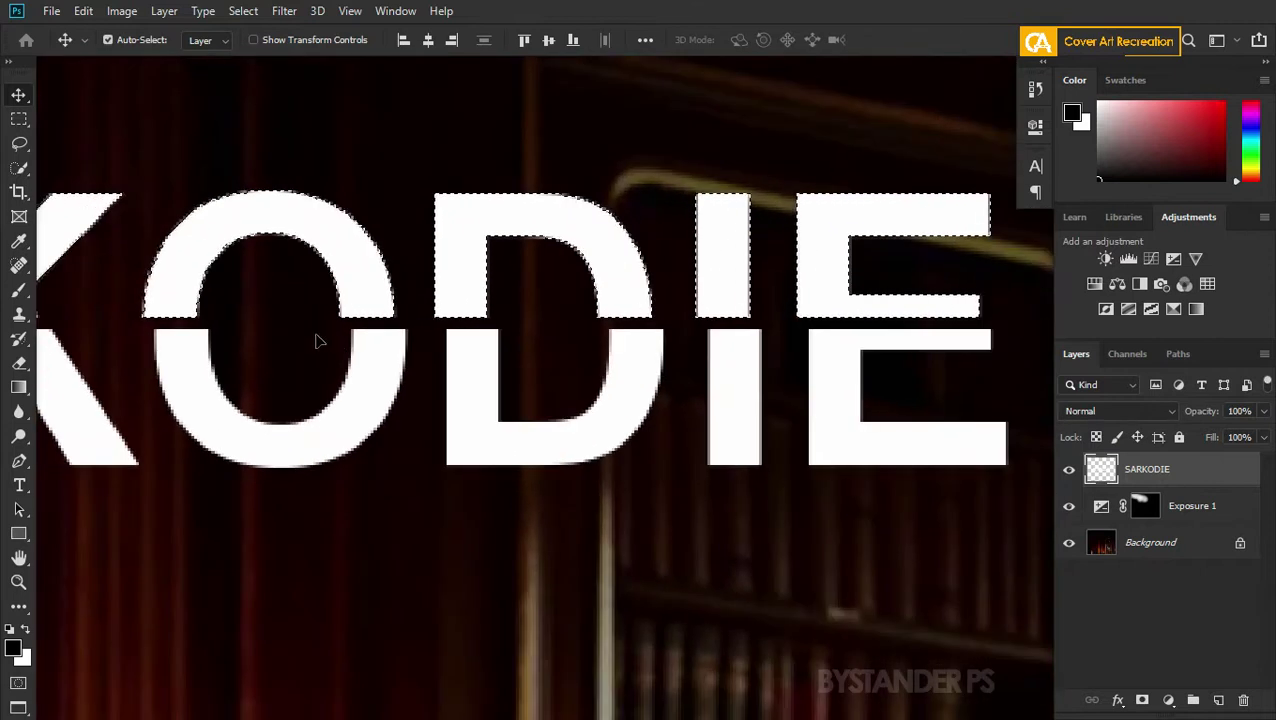
scroll(837, 336, up, 2)
scroll(876, 322, down, 2)
scroll(876, 322, down, 1)
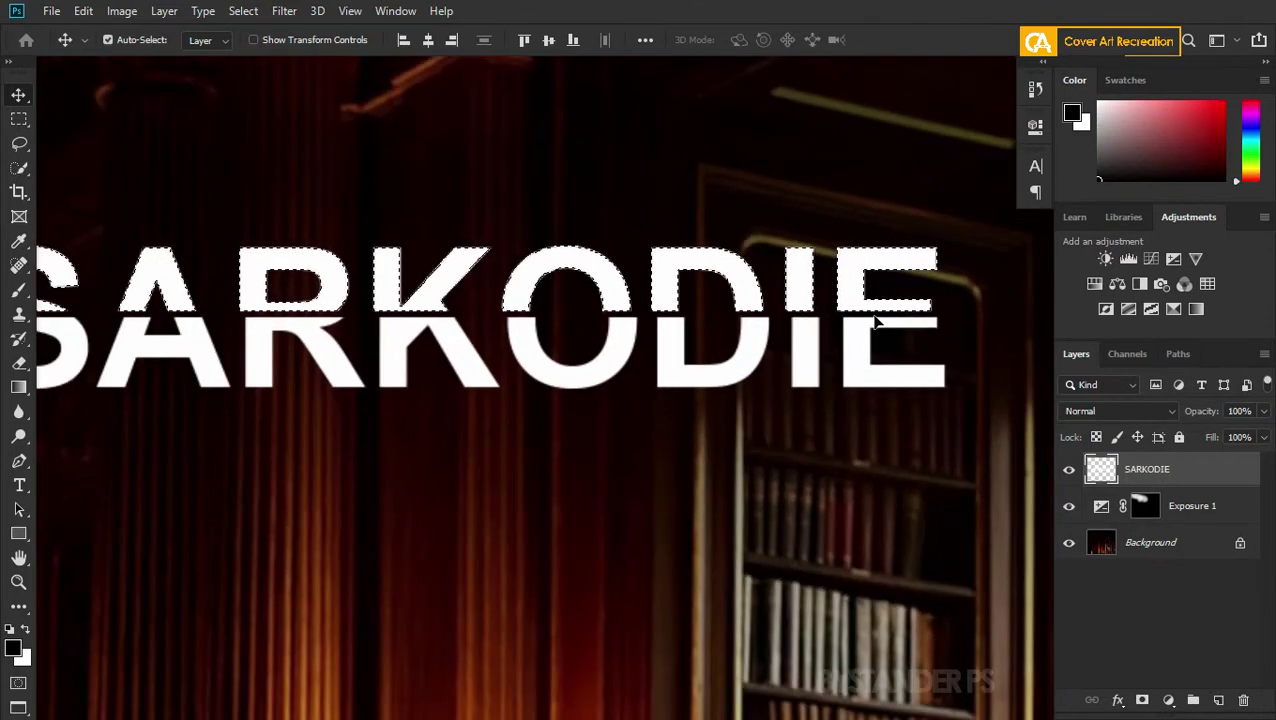
scroll(858, 316, down, 1)
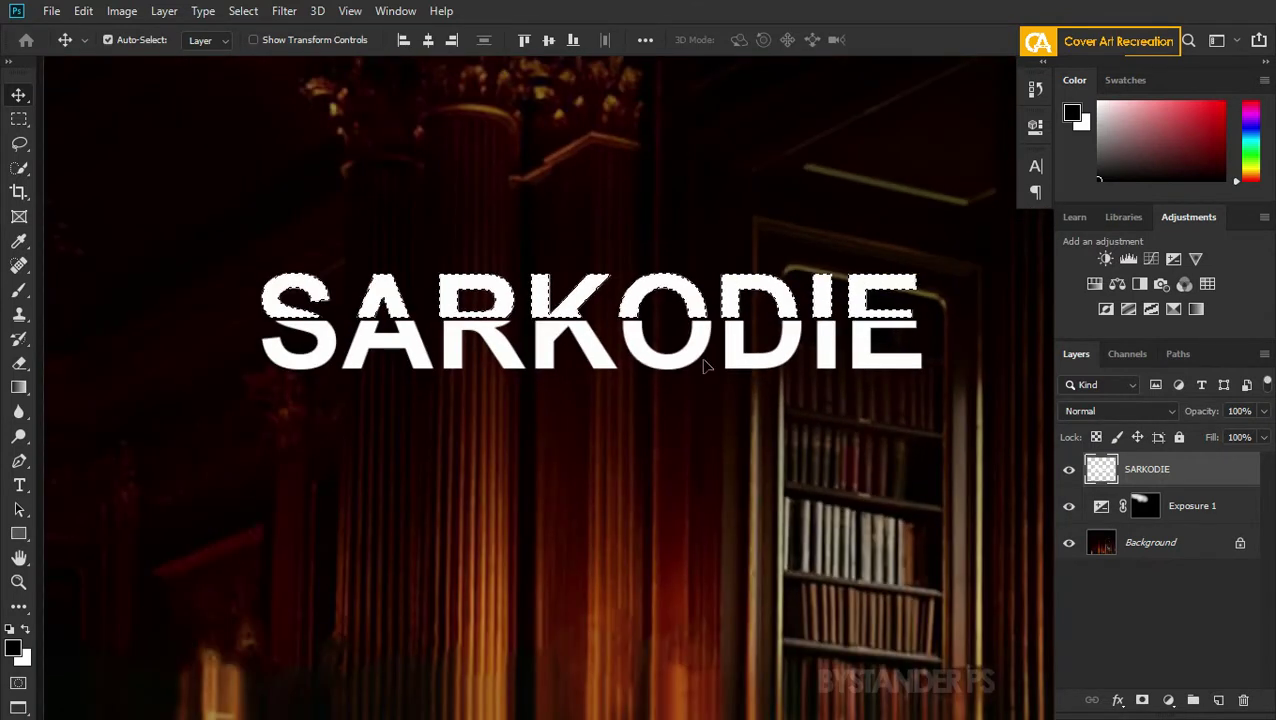
scroll(636, 330, up, 1)
scroll(505, 298, up, 1)
scroll(570, 333, up, 1)
scroll(570, 336, down, 1)
scroll(578, 350, down, 1)
Deselect the upper half of the lettering and move the whole SARKODIE text down and slightly right, into the lower half of the canvas.
key(ctrl+d)
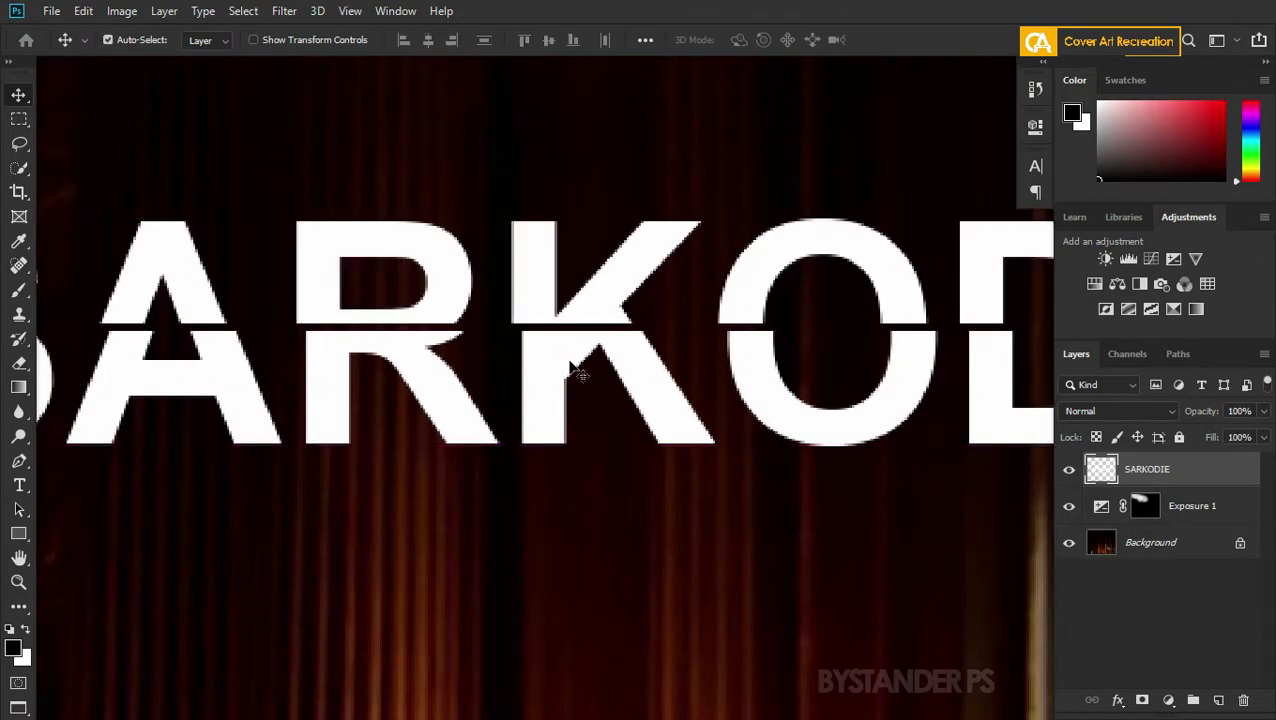
scroll(572, 370, down, 3)
scroll(598, 392, up, 1)
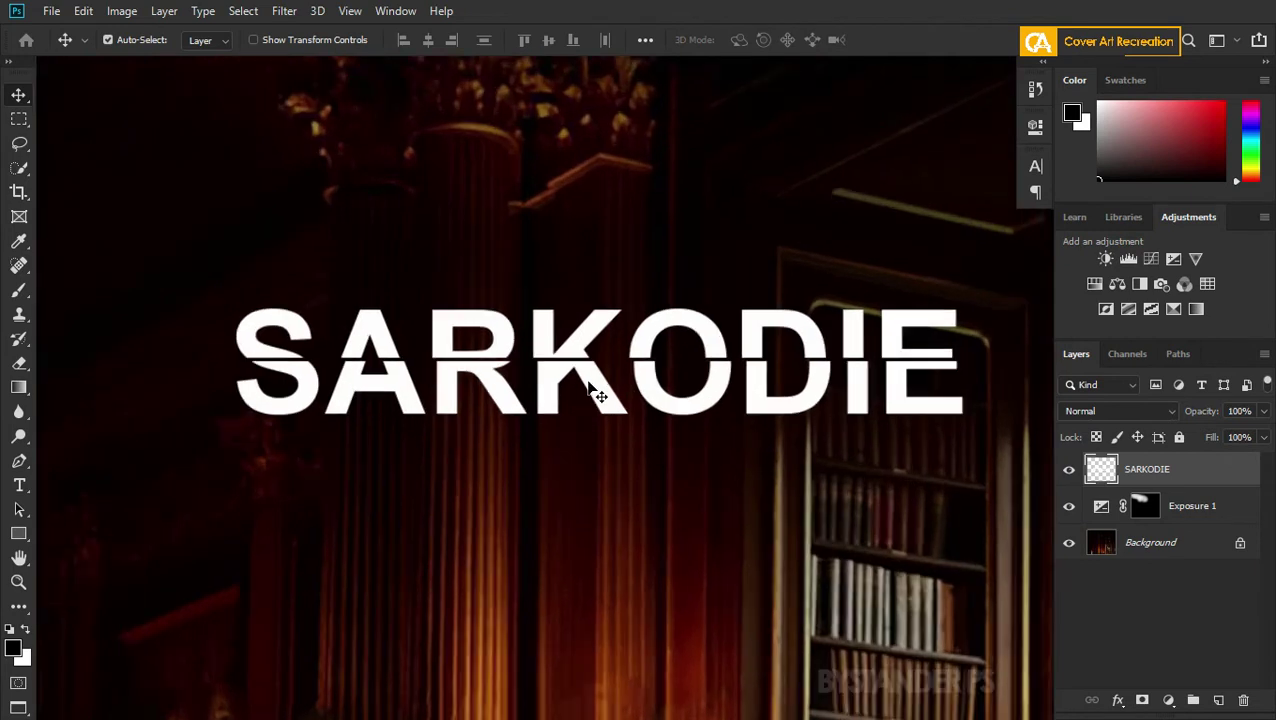
scroll(592, 392, down, 3)
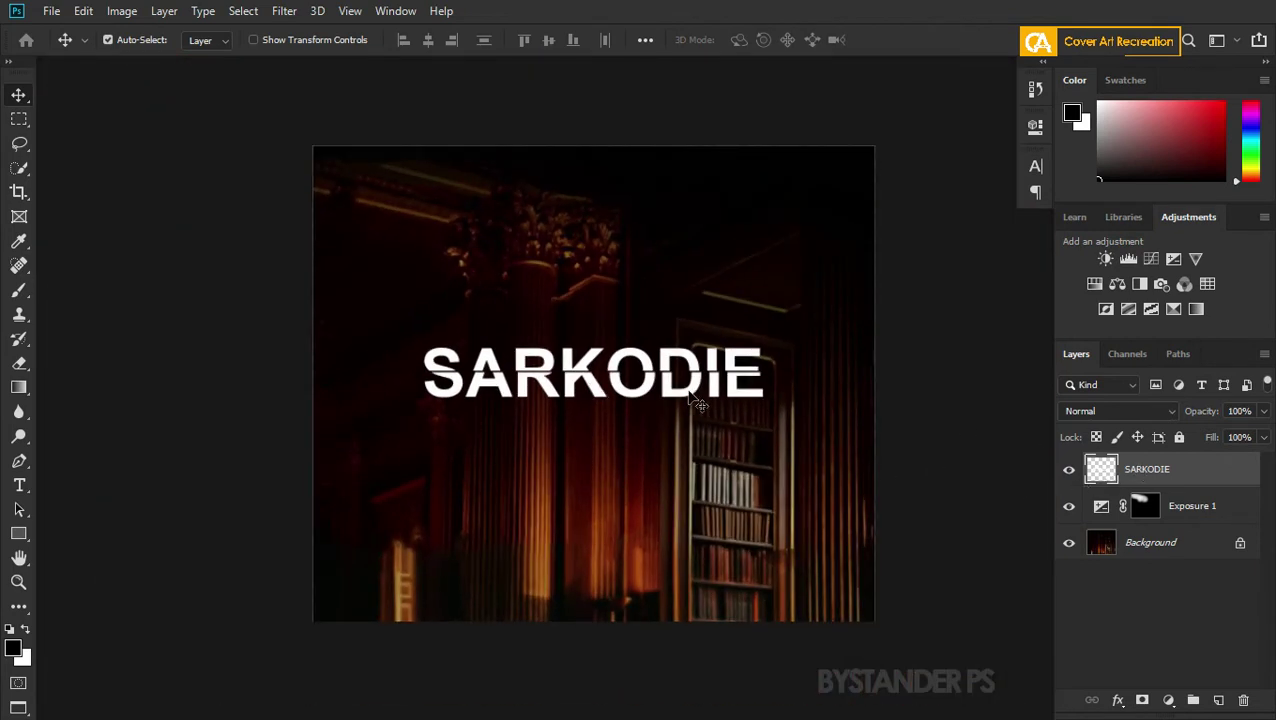
drag(678, 402, 714, 507)
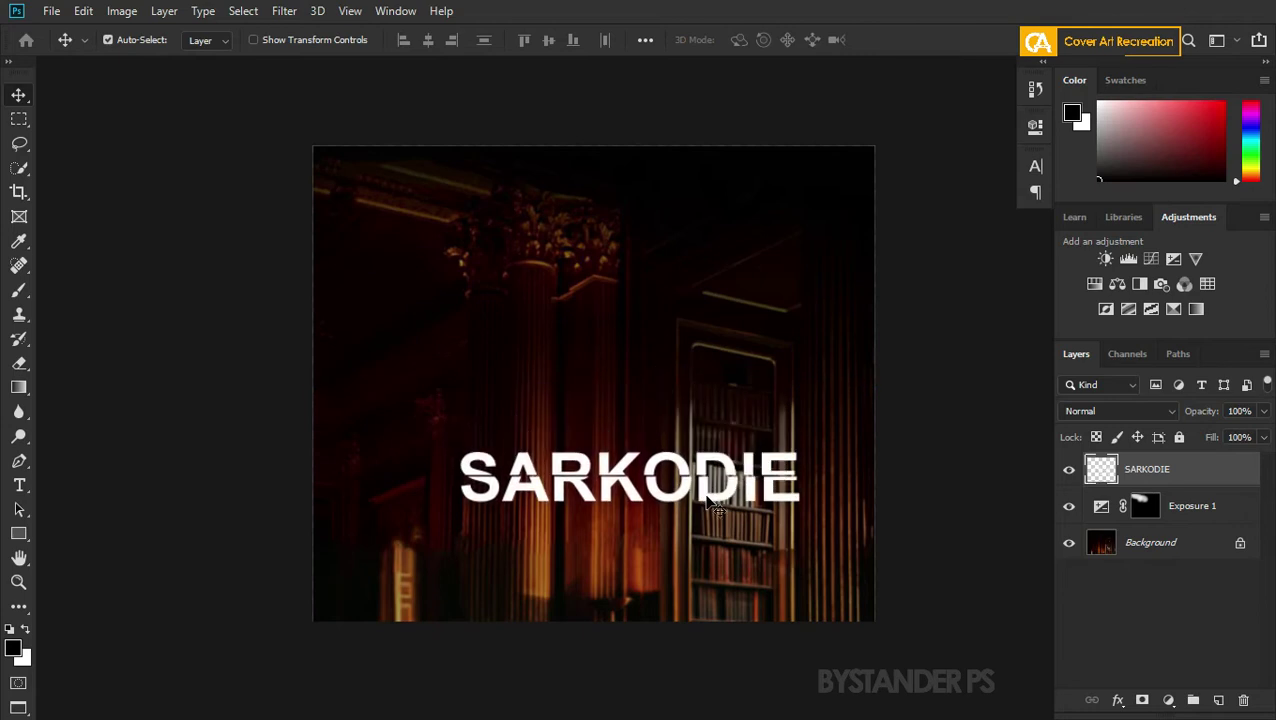
Add a new text layer above SARKODIE reading NO FUGAZY.
click(19, 485)
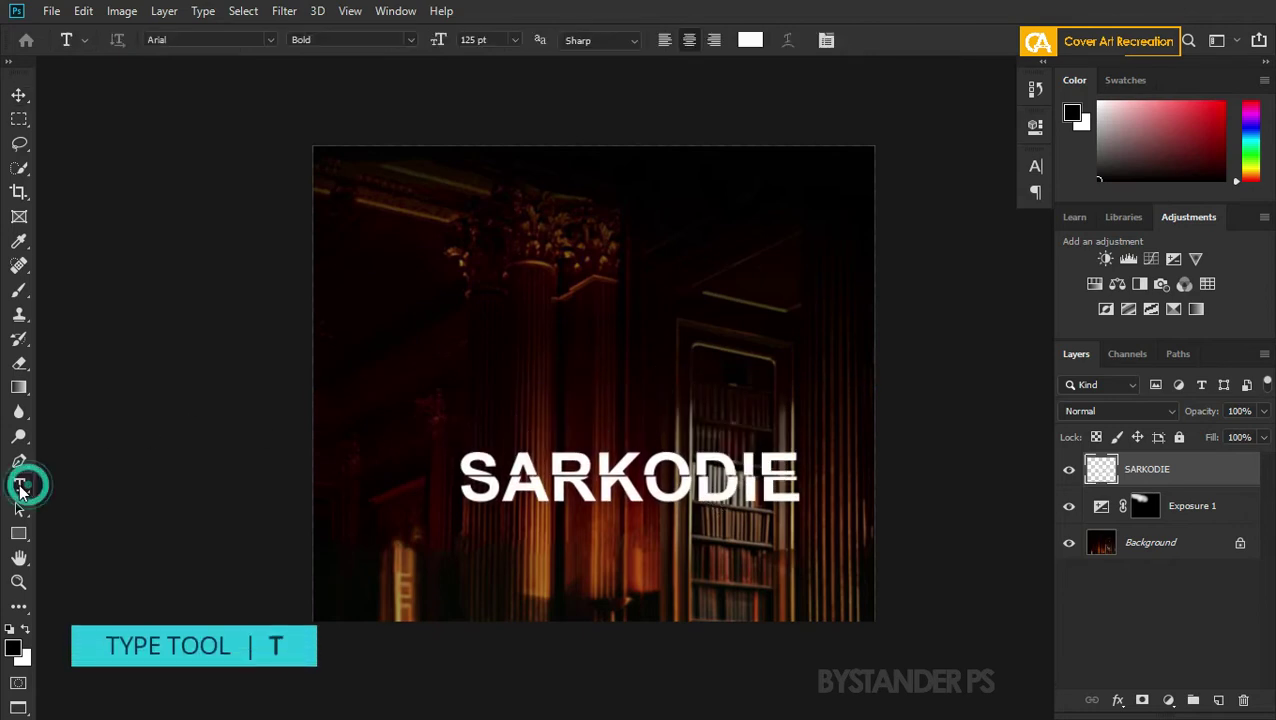
click(391, 327)
drag(470, 387, 619, 405)
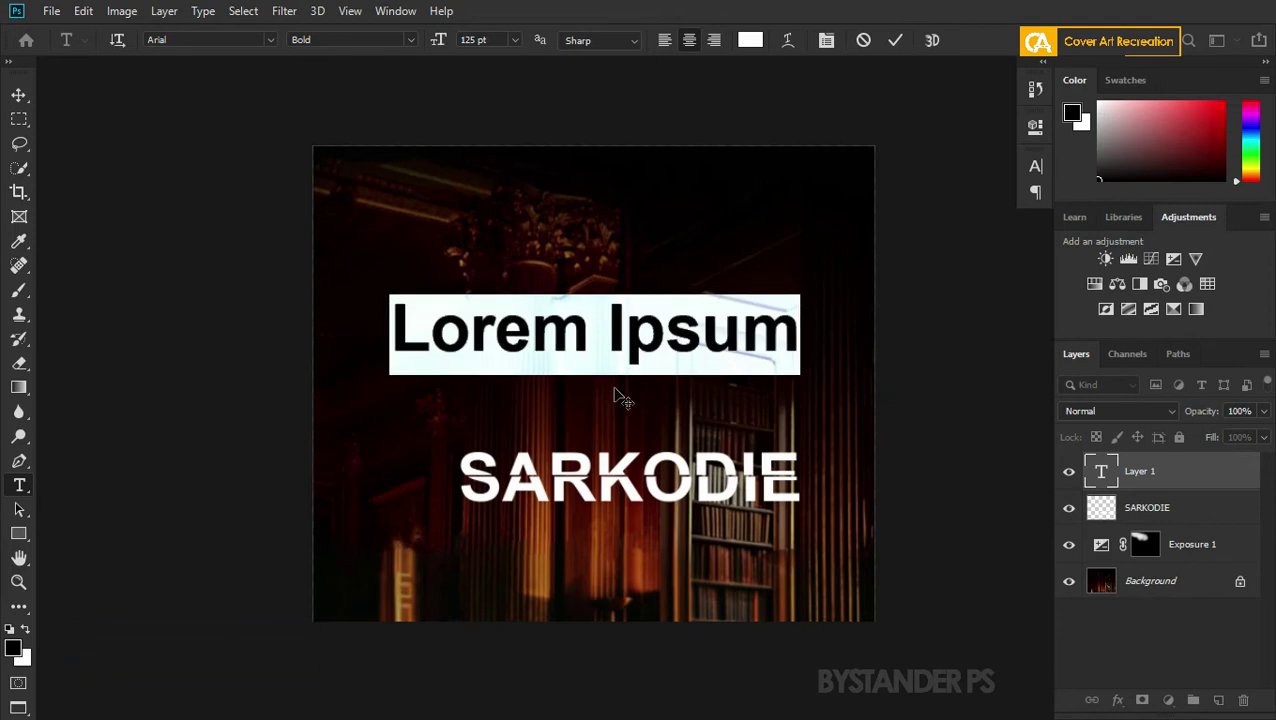
text(NO )
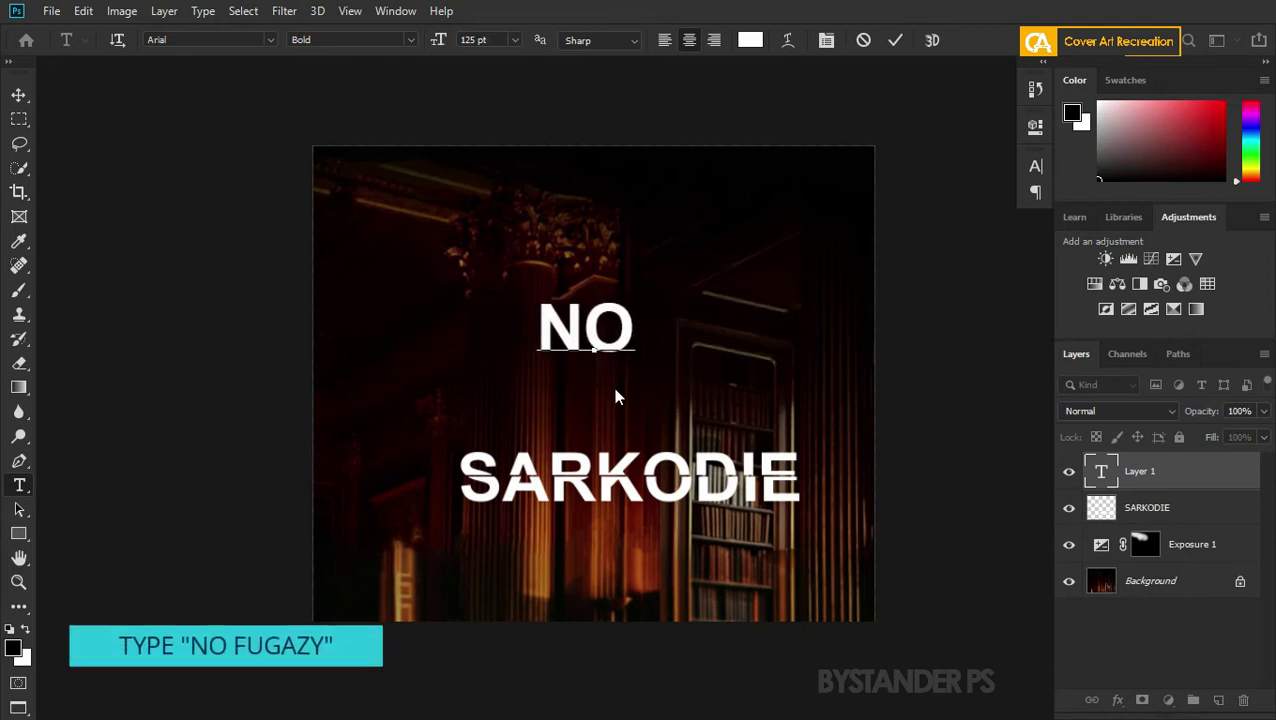
text(FUGA)
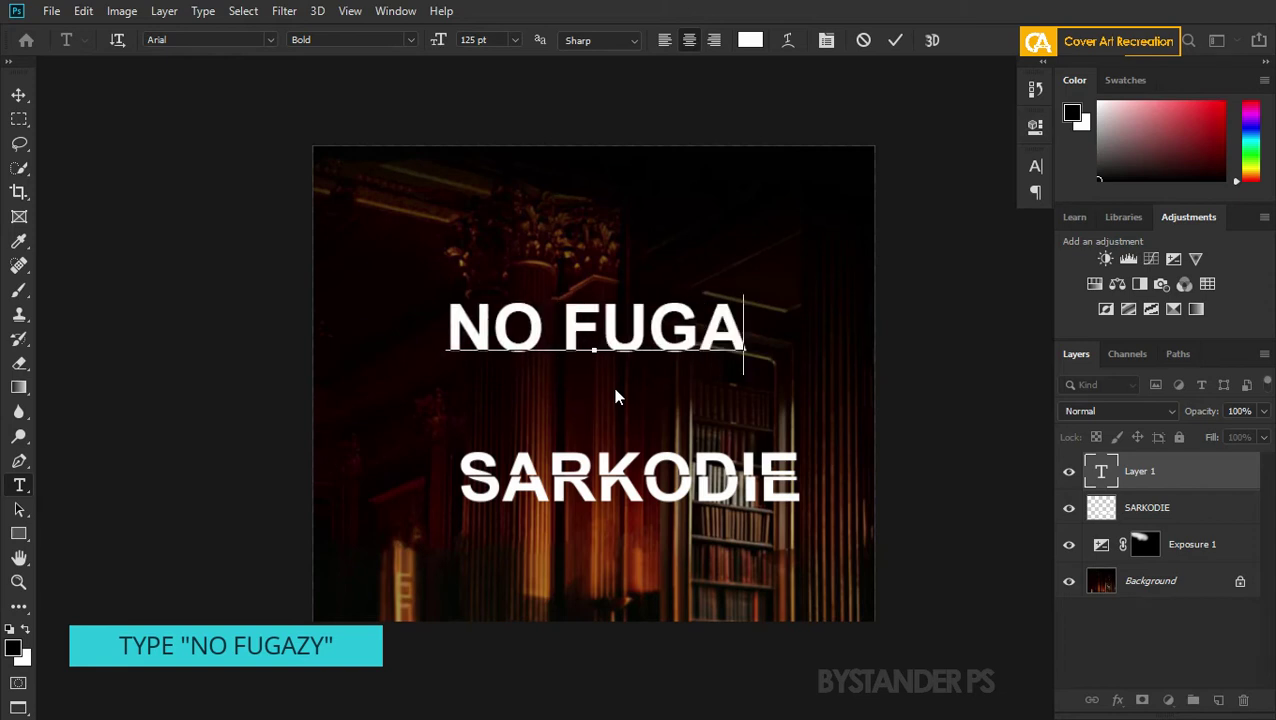
text(ZY)
scroll(636, 302, up, 1)
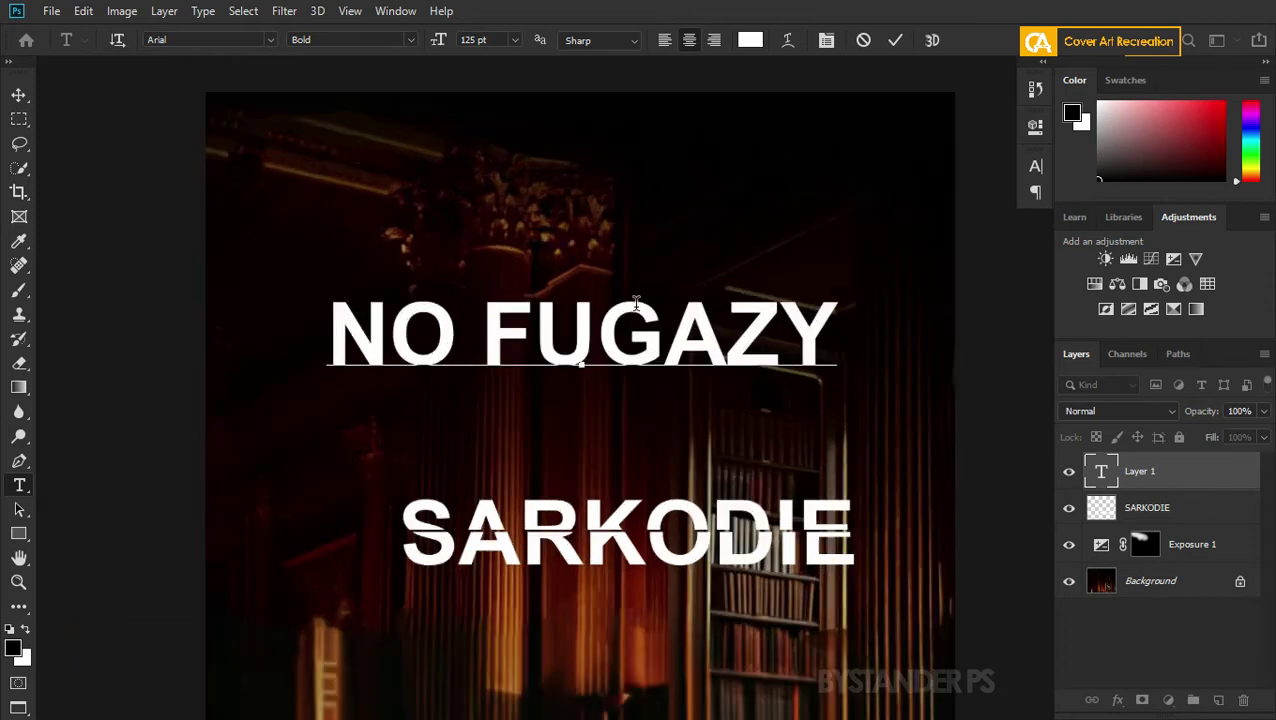
Set the whole NO FUGAZY text's font to Baskerville Old Face Regular.
drag(826, 333, 316, 354)
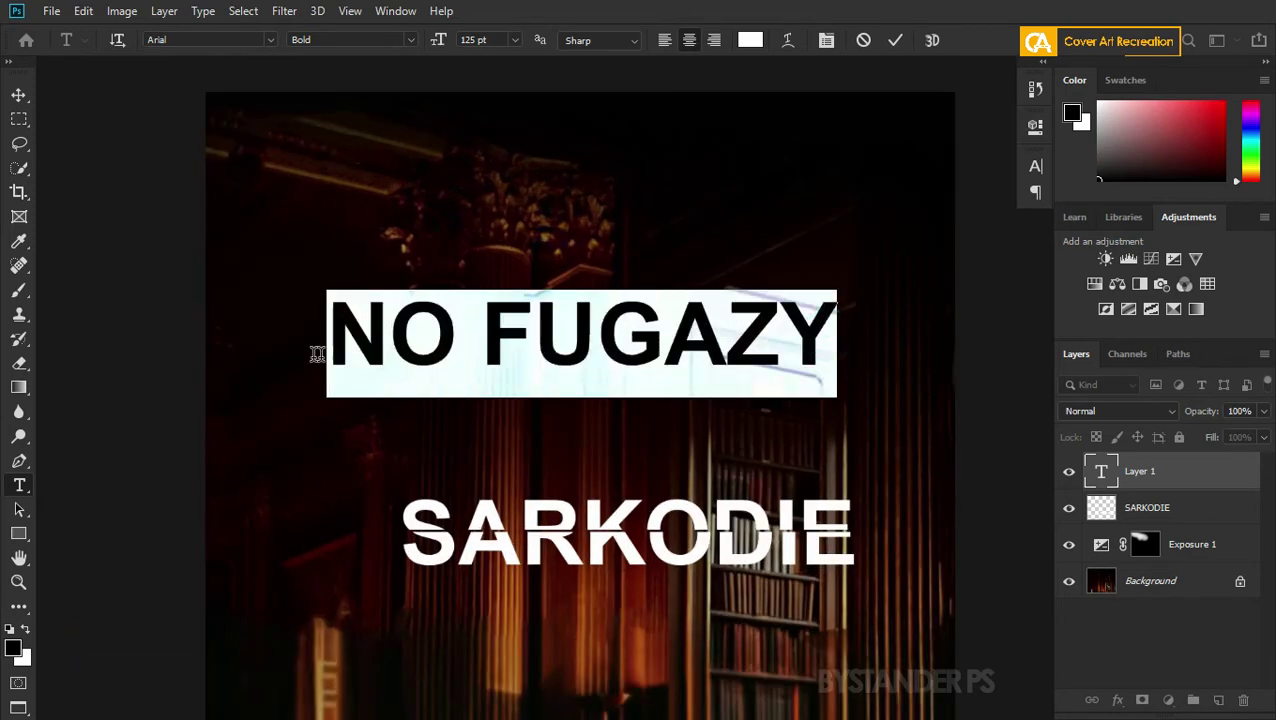
click(271, 41)
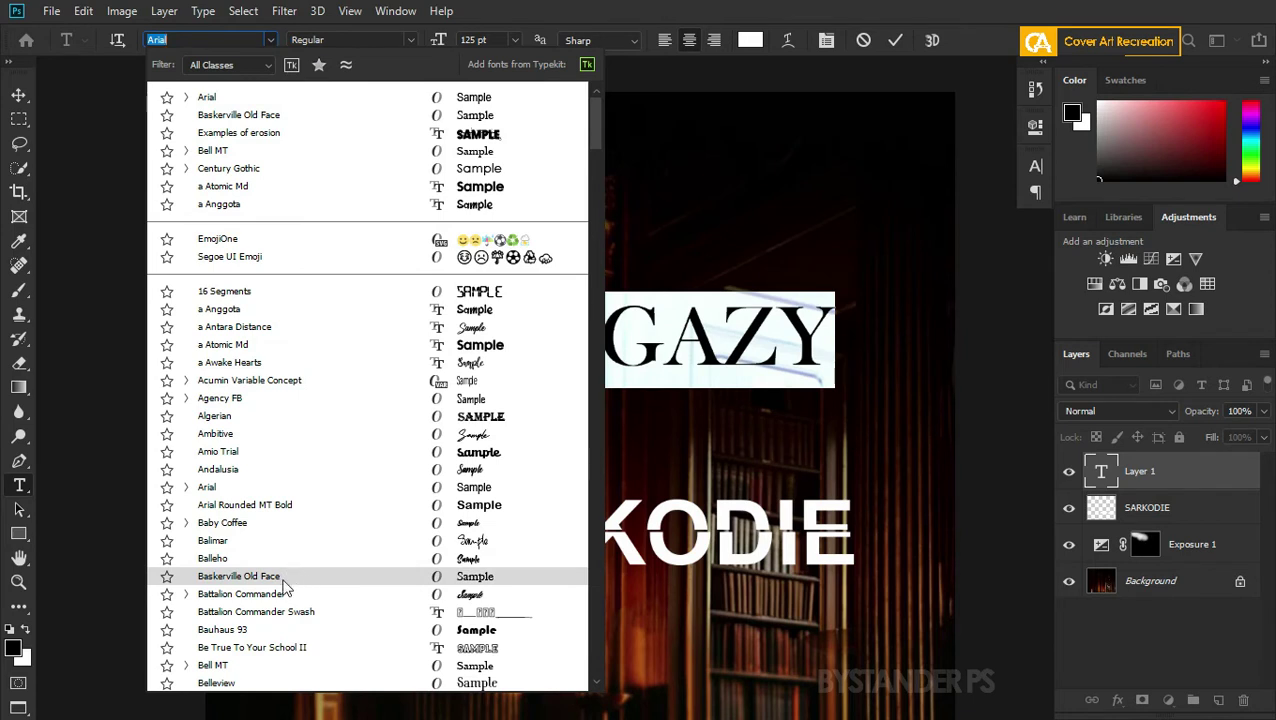
click(326, 578)
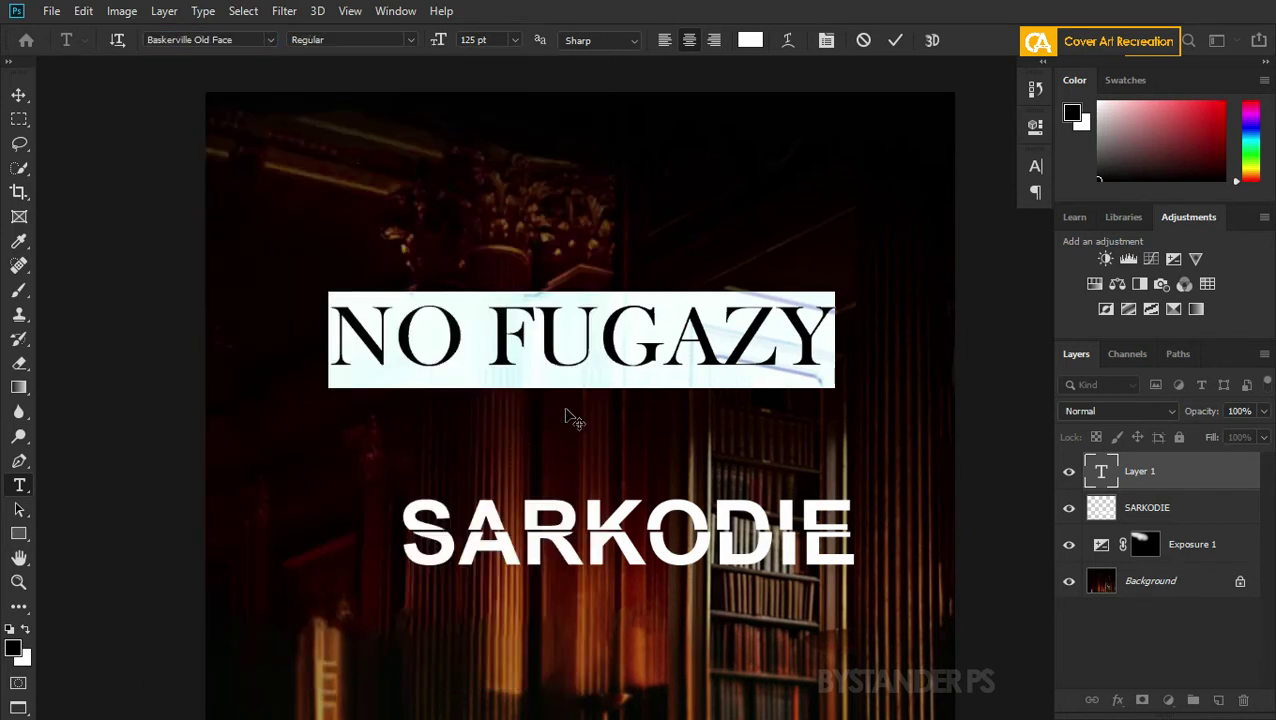
Set the NO FUGAZY text's color to light tan (e1be90) and commit the text.
scroll(600, 396, up, 2)
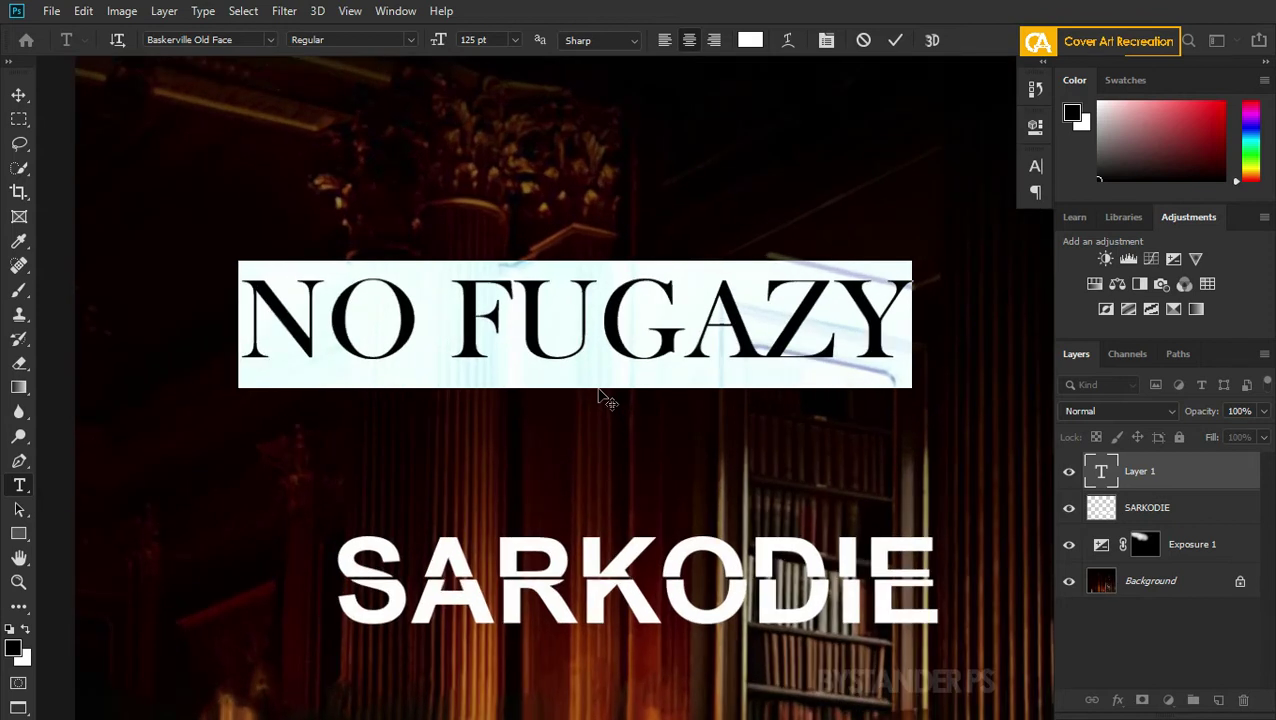
scroll(605, 397, up, 1)
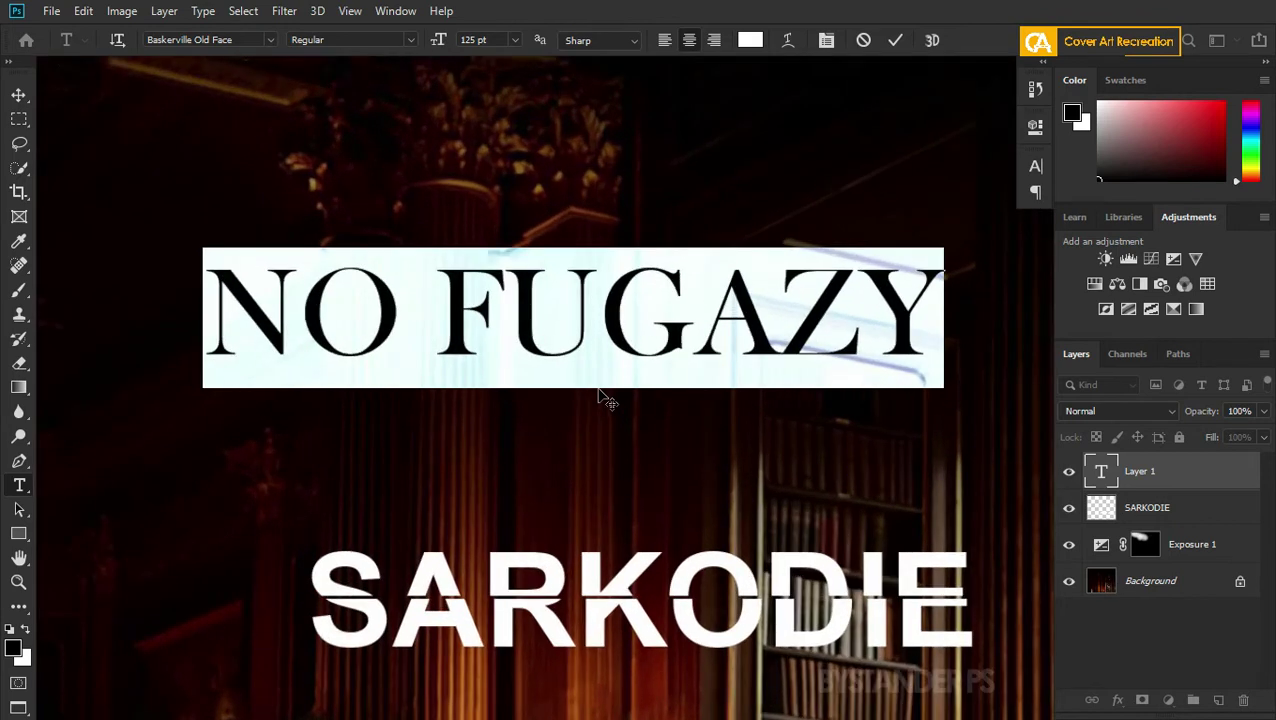
scroll(605, 397, down, 2)
scroll(605, 397, up, 1)
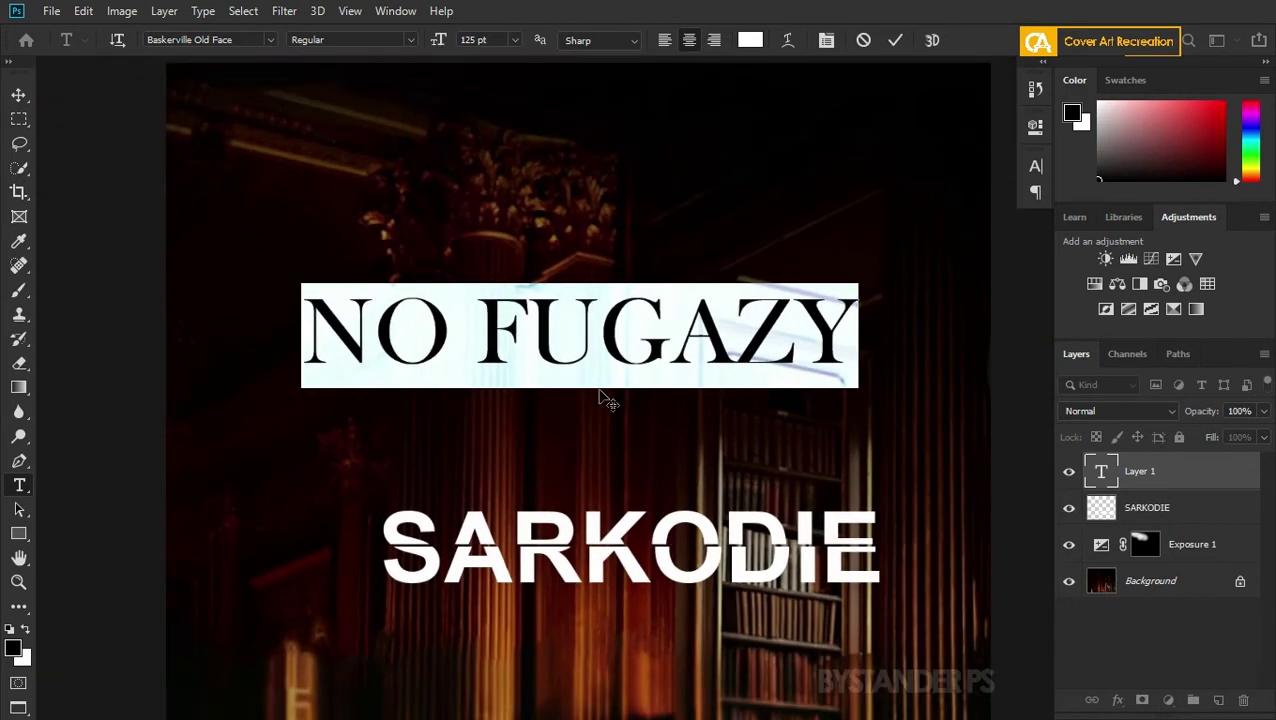
click(750, 41)
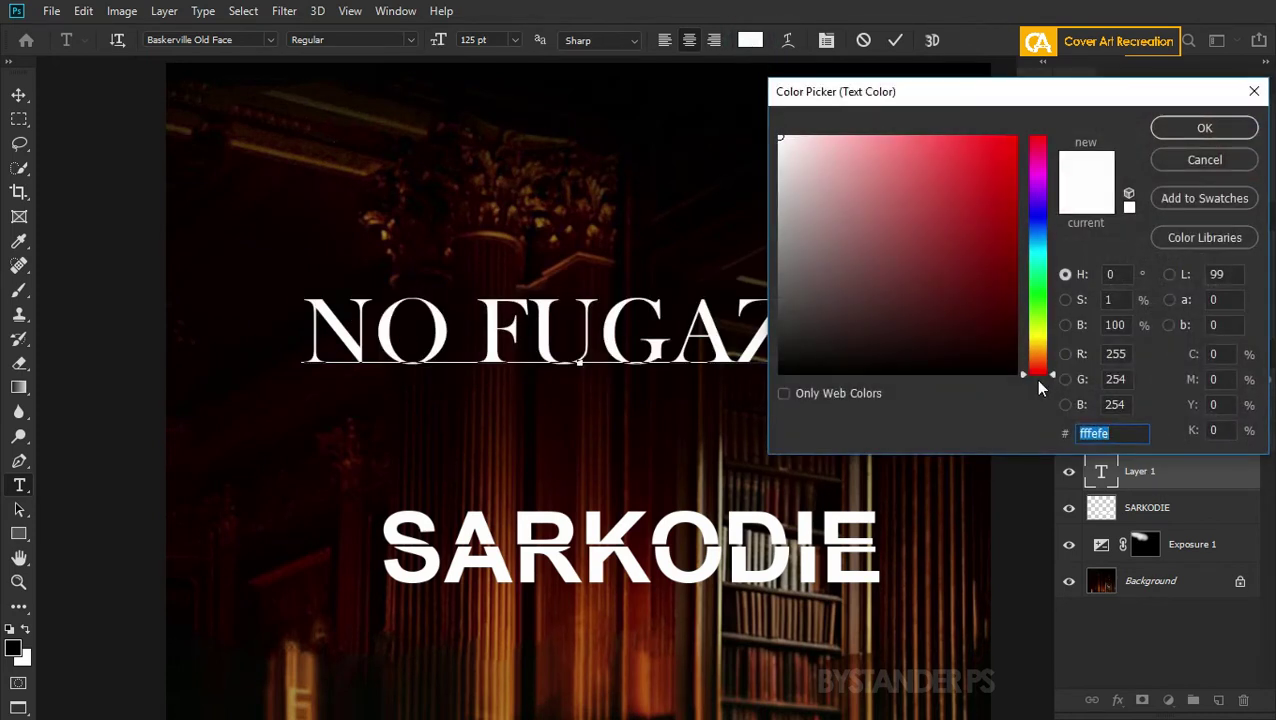
drag(1040, 372, 1040, 351)
click(848, 152)
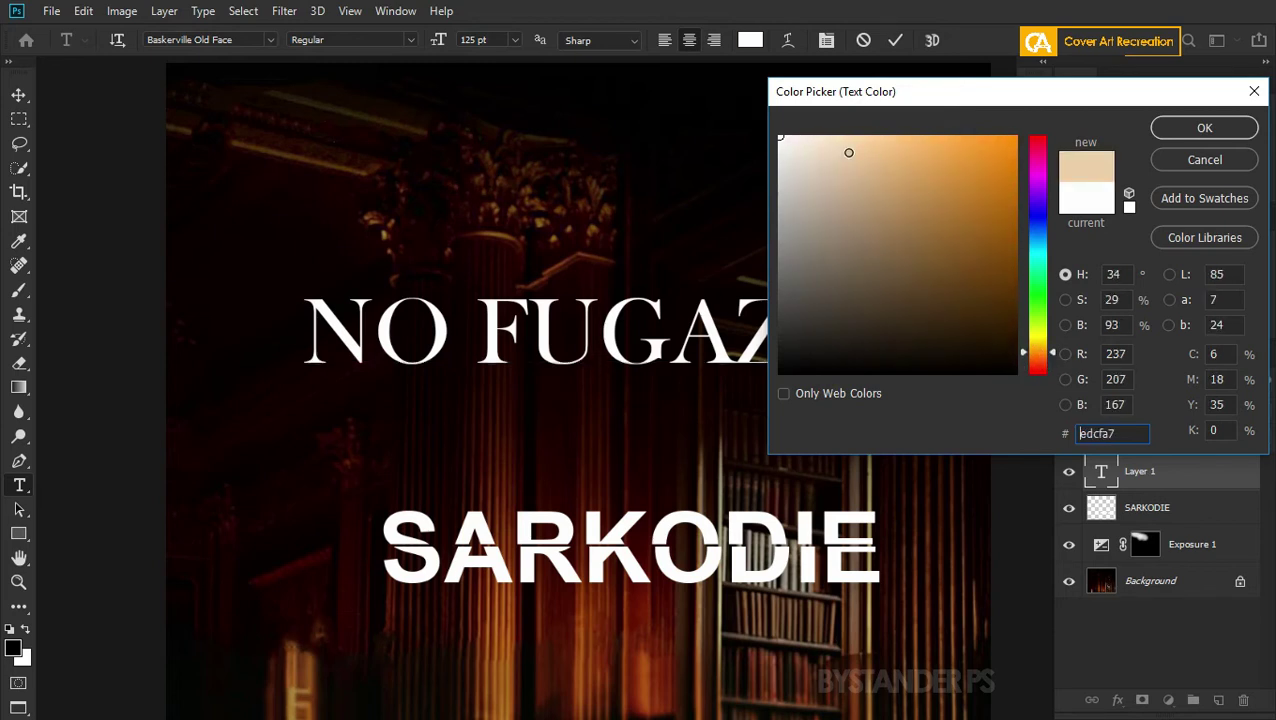
click(864, 163)
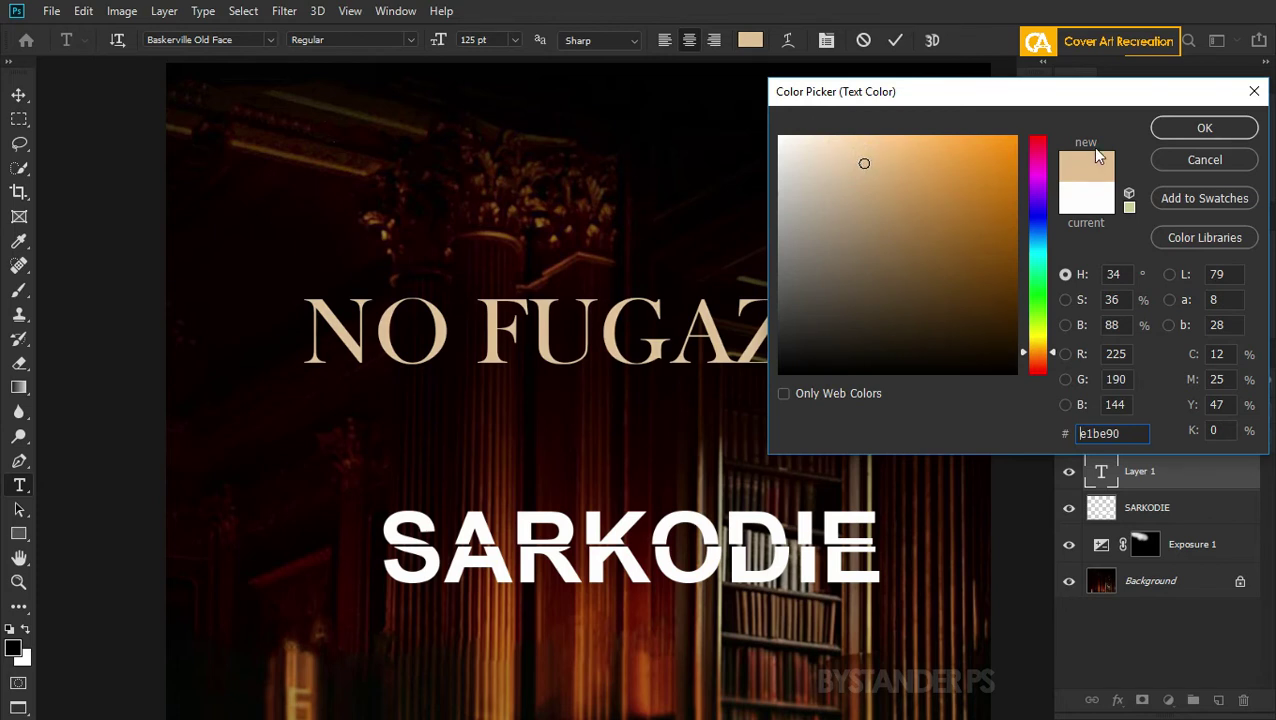
click(1170, 138)
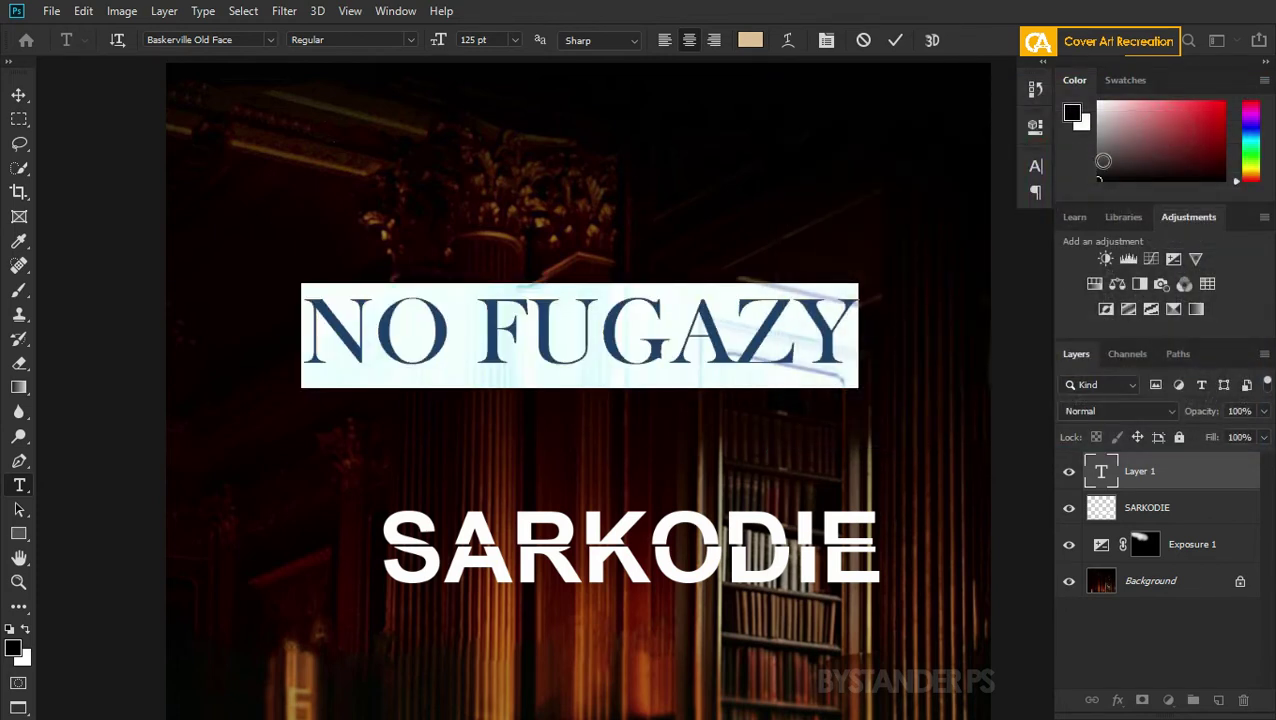
scroll(582, 312, down, 3)
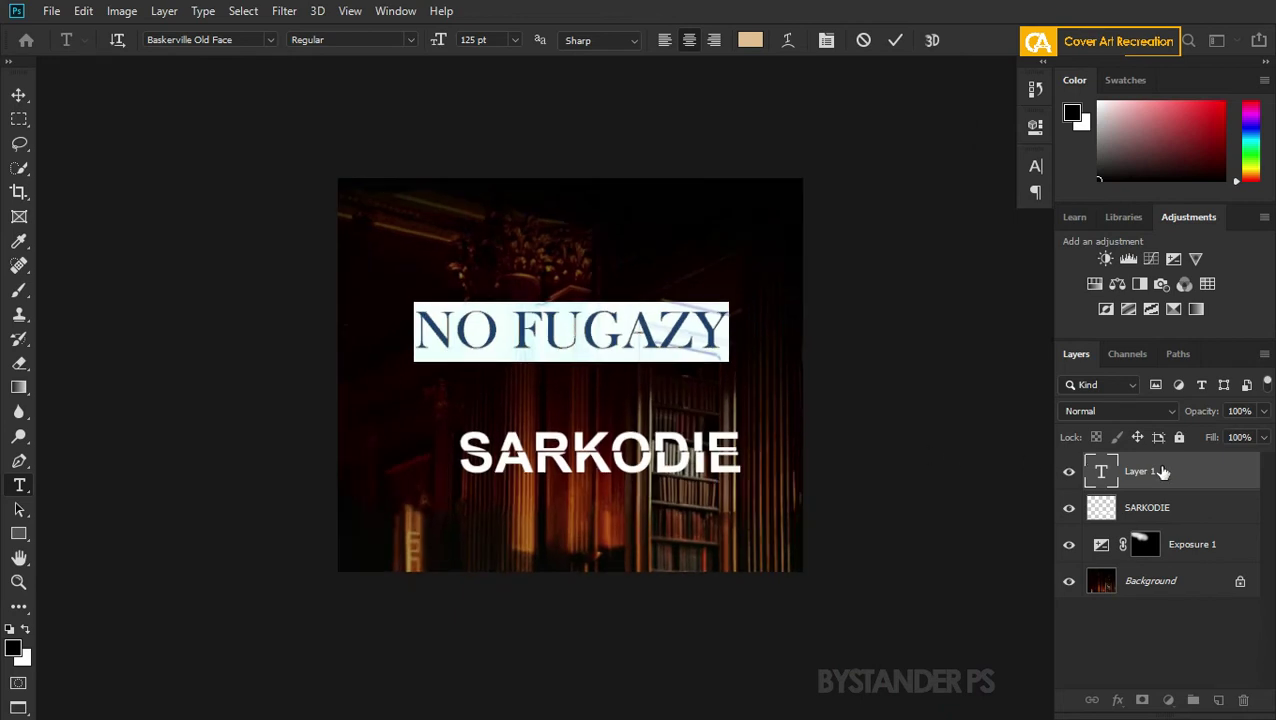
click(1163, 472)
Align the NO FUGAZY text to the canvas's horizontal and vertical center, using a selection of the whole canvas, and deselect.
key(v)
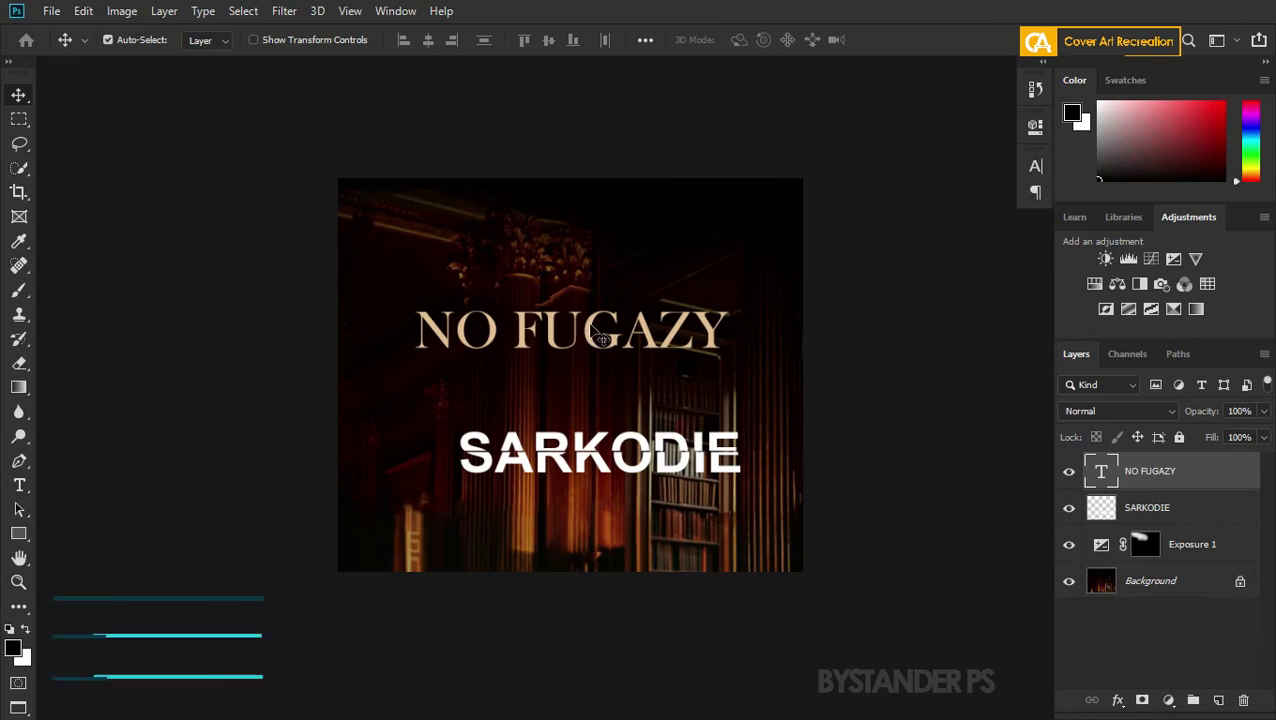
key(ctrl+a)
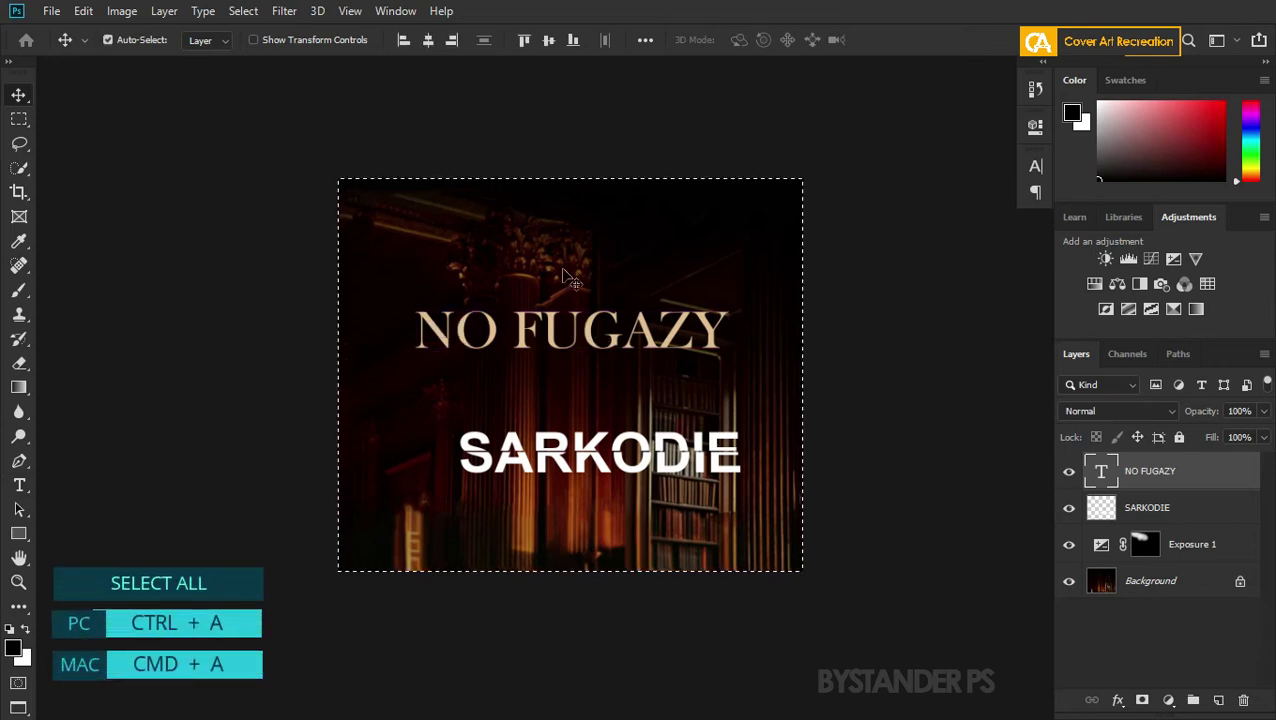
click(427, 40)
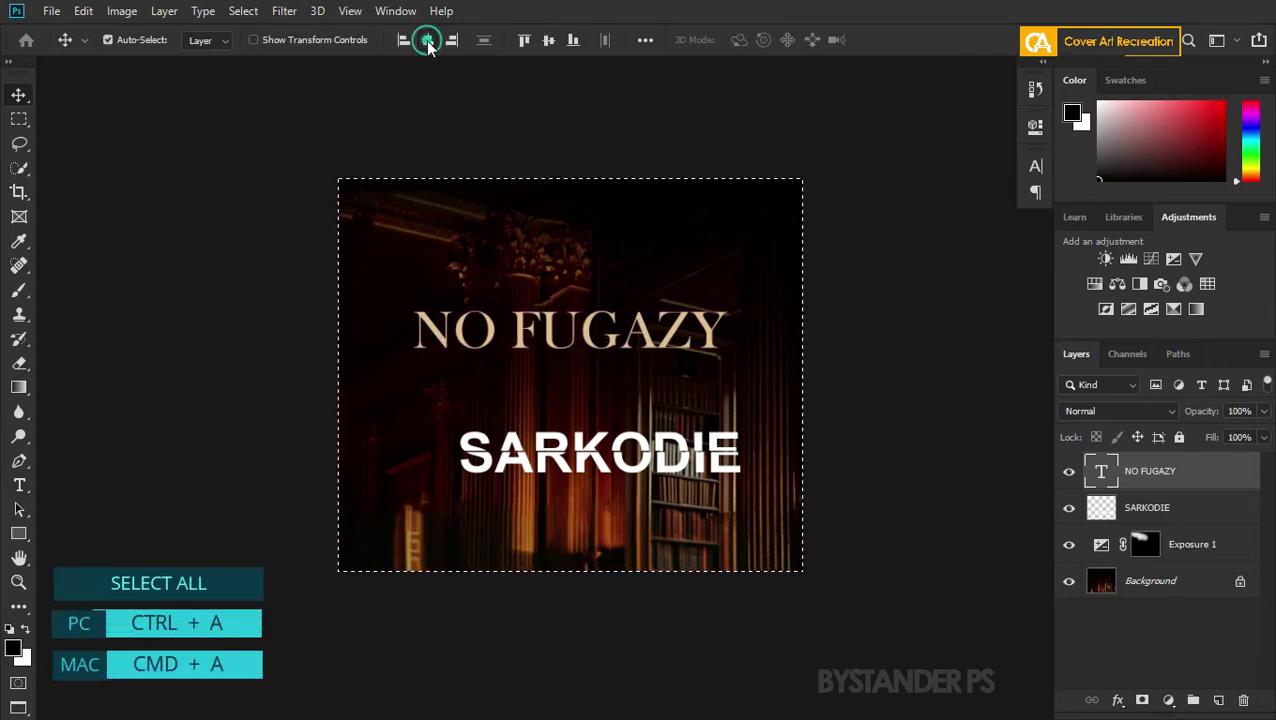
click(548, 42)
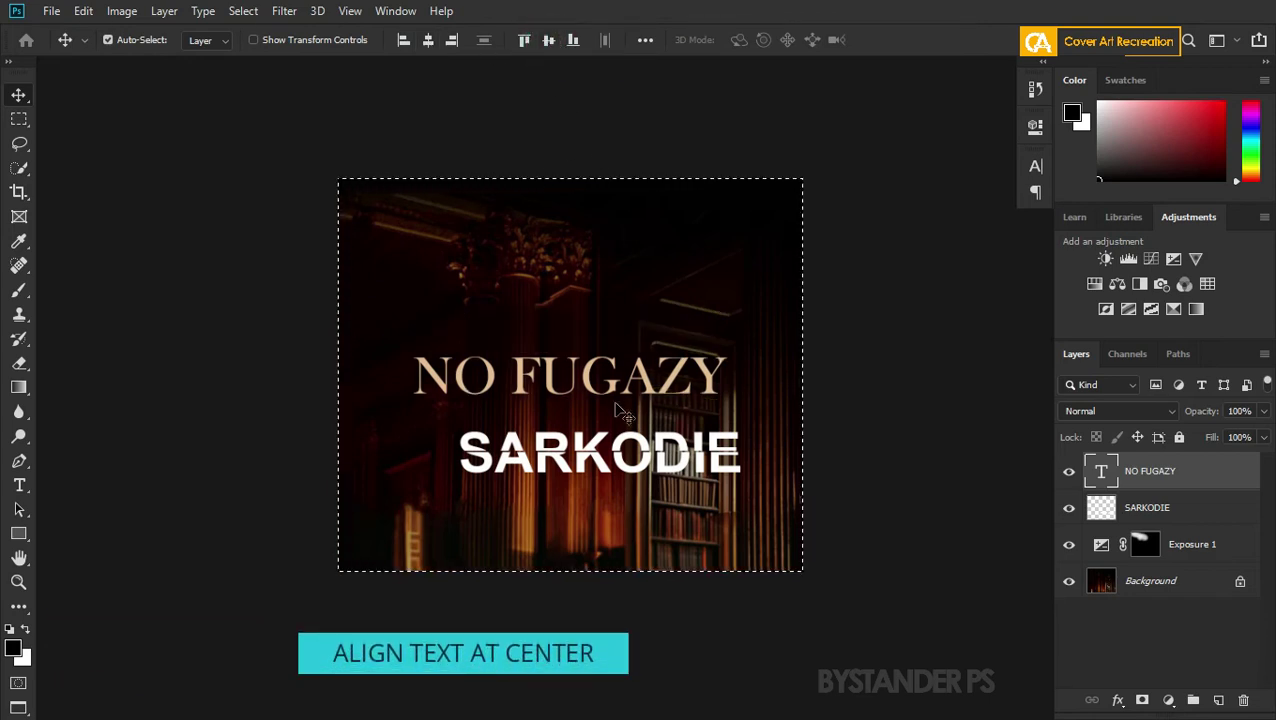
scroll(620, 420, up, 3)
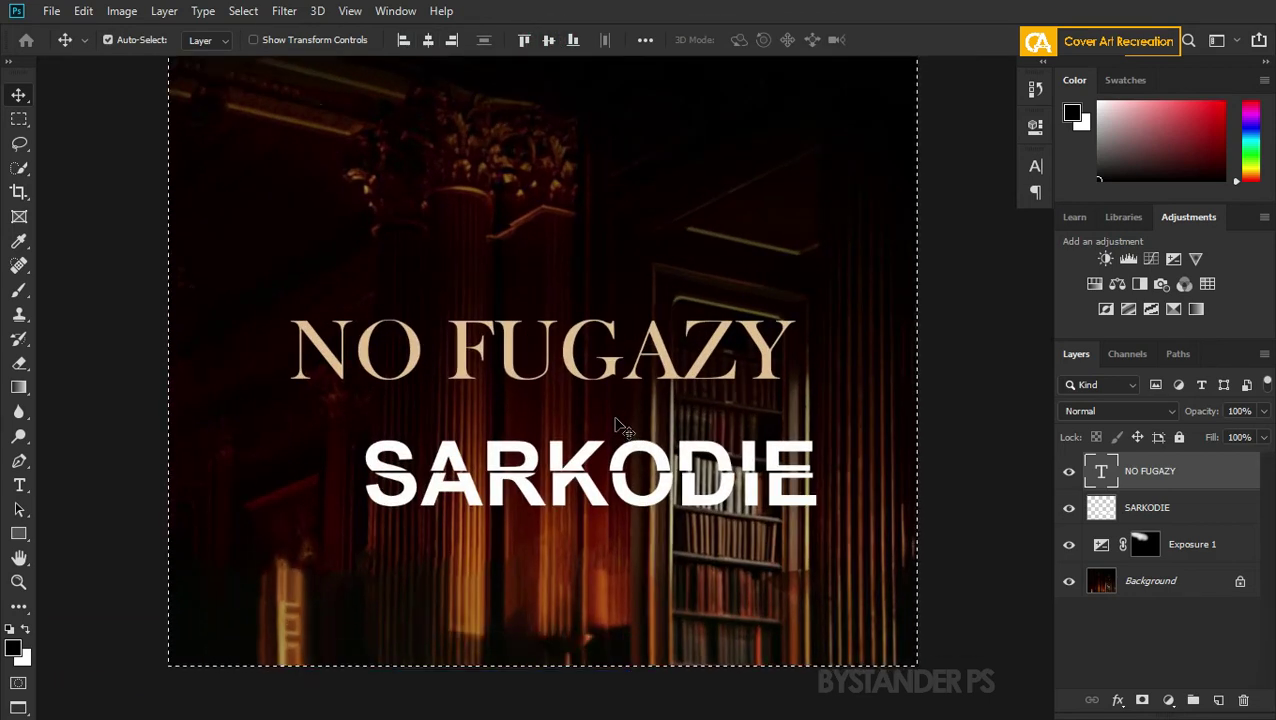
key(ctrl+d)
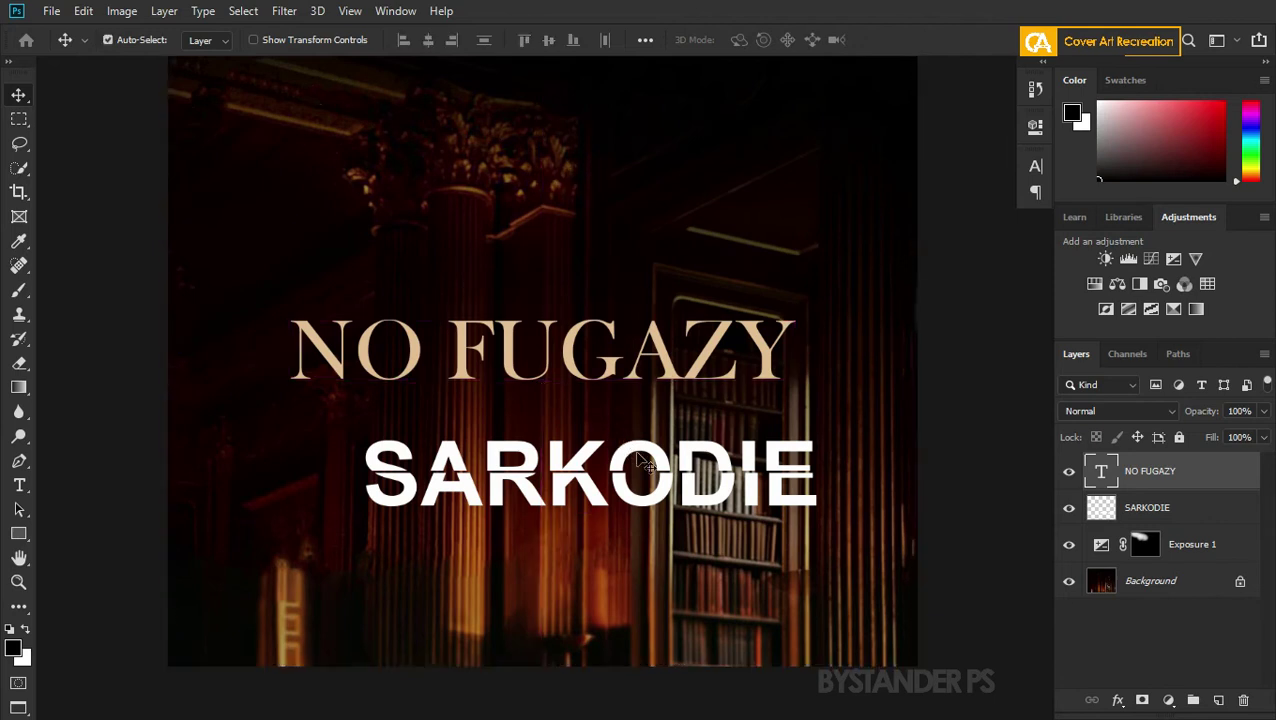
Scale the SARKODIE layer down to about a third and place it just beneath the right end of NO FUGAZY.
click(1172, 514)
key(ctrl+t)
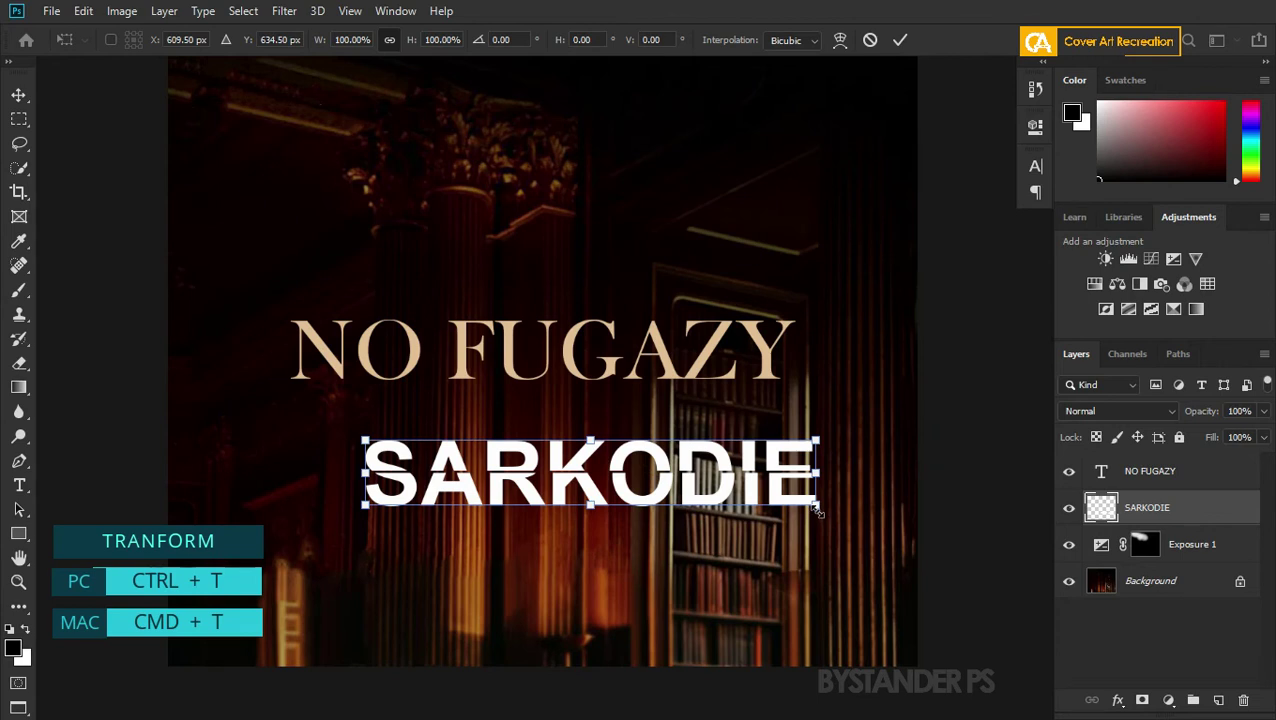
drag(816, 508, 760, 406)
key(Return)
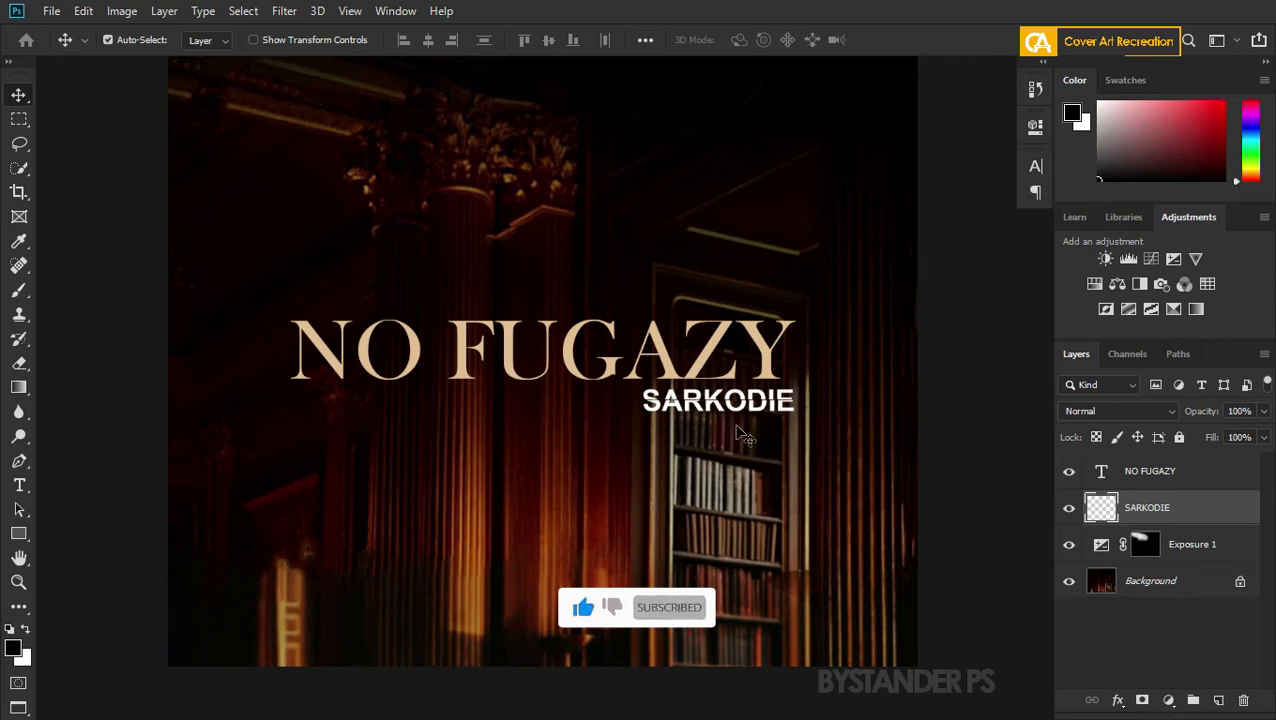
Nudge the small SARKODIE text slightly up, closer to NO FUGAZY.
scroll(743, 435, up, 1)
key(Up)
key(Up)
key(Up)
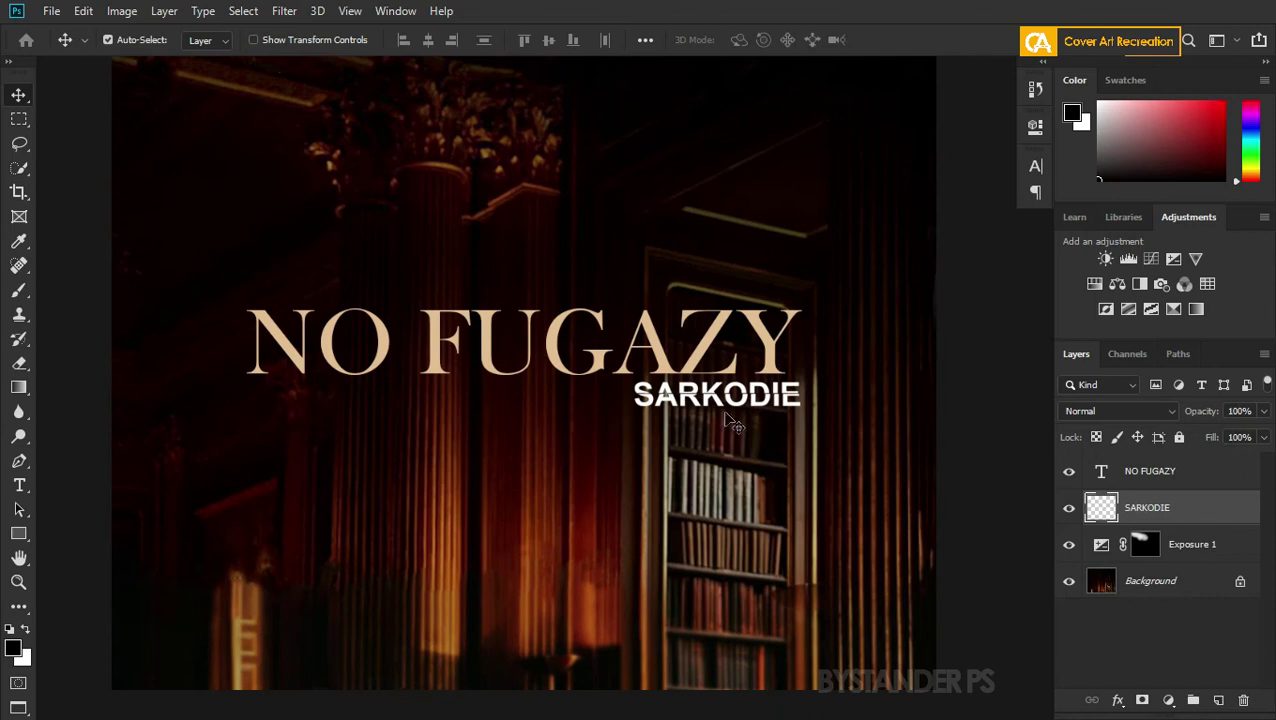
Unlock the Background layer and group it together with the Exposure 1 adjustment layer.
scroll(735, 440, down, 3)
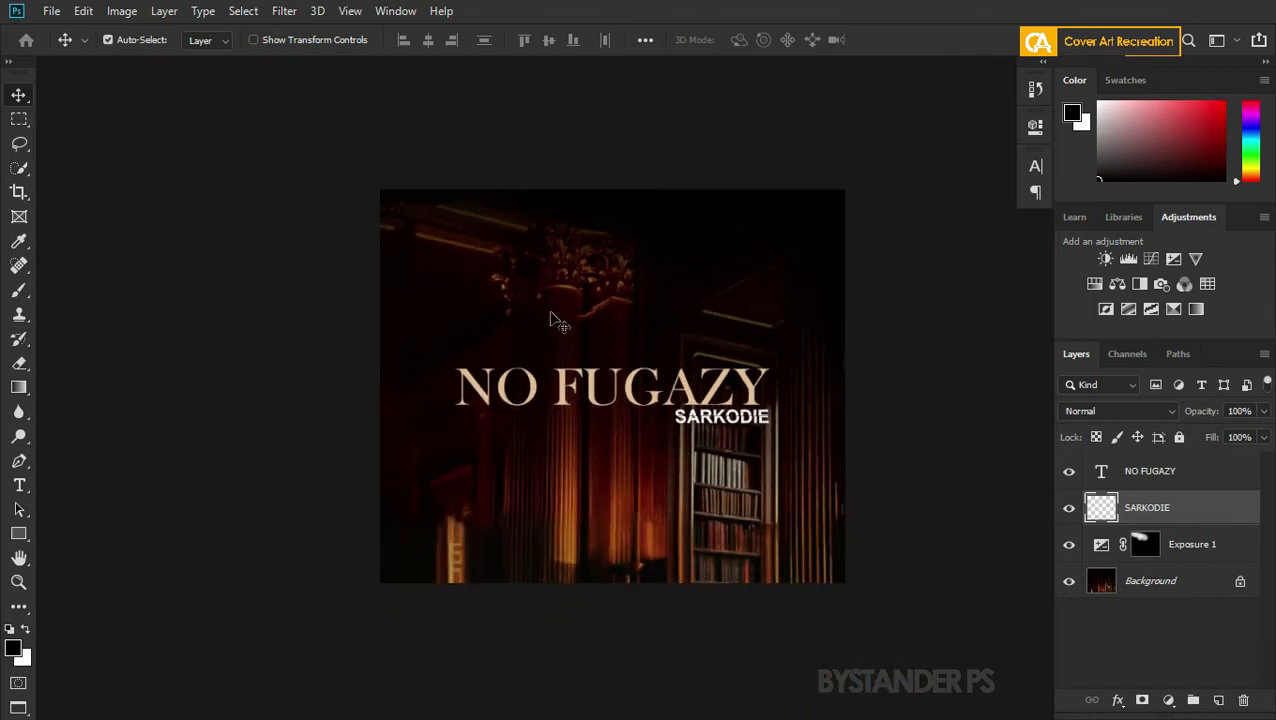
scroll(552, 318, up, 3)
drag(672, 402, 596, 360)
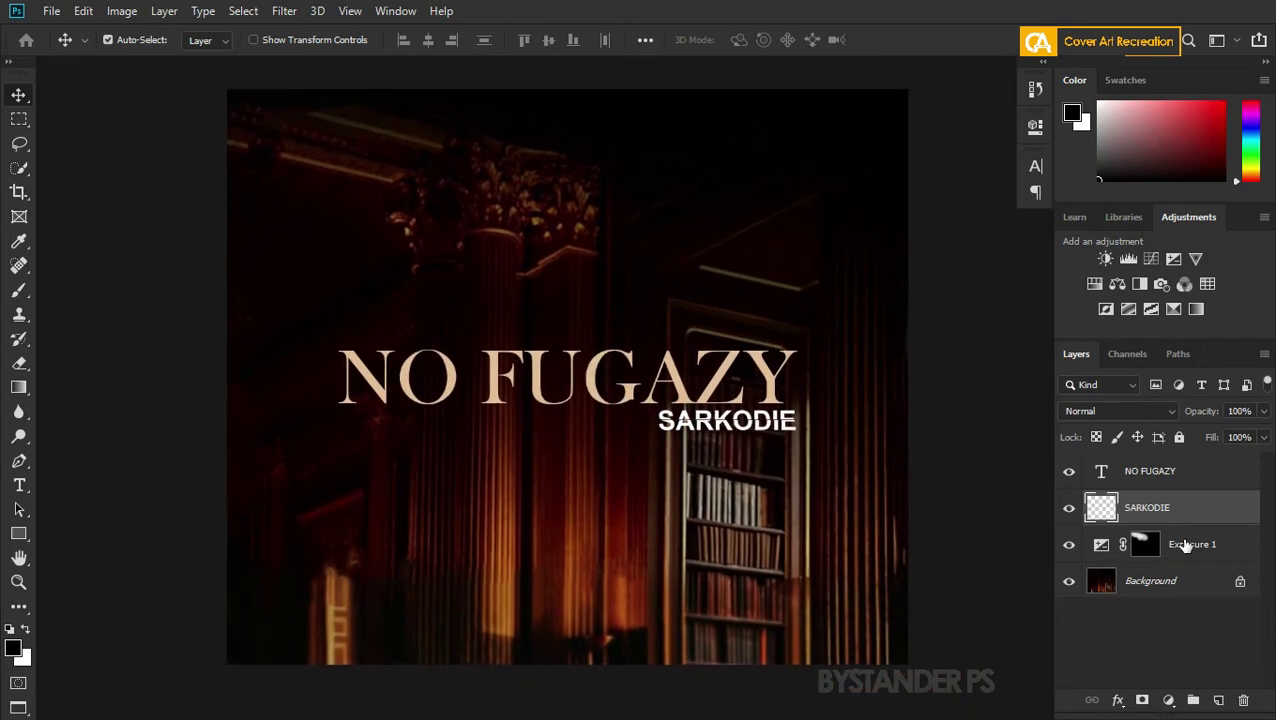
click(1185, 545)
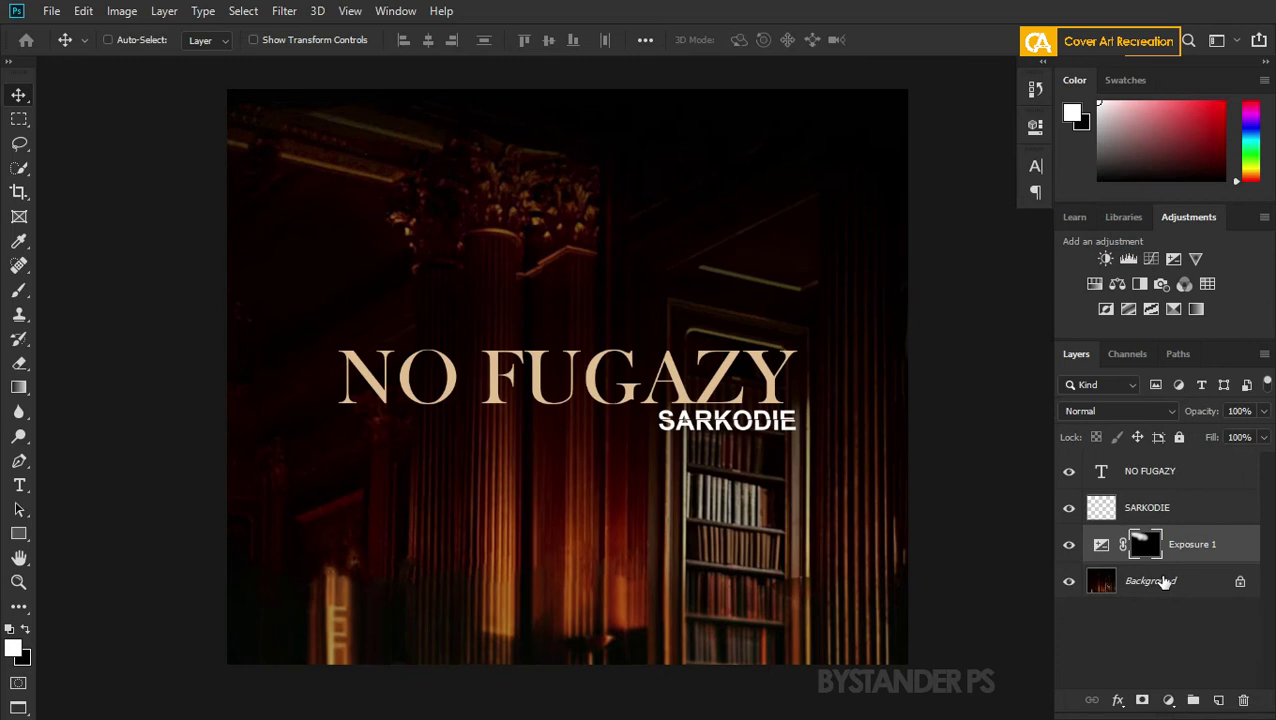
click(1163, 581)
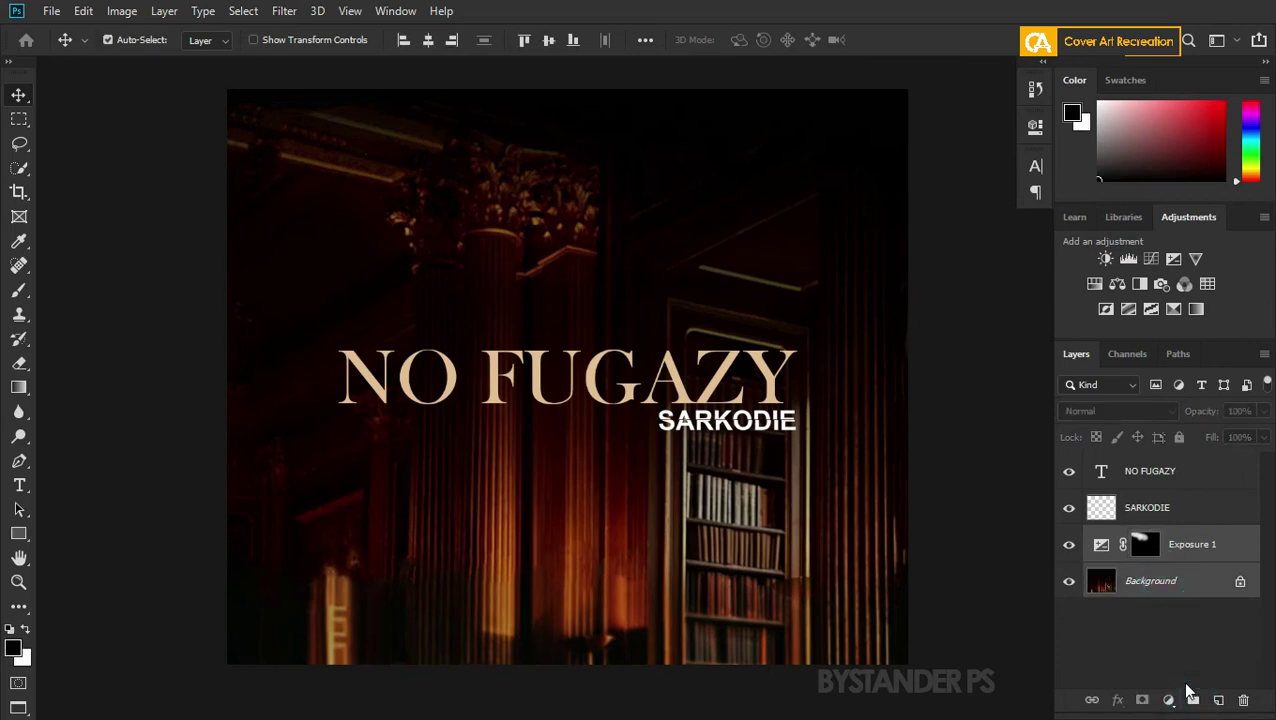
click(1193, 701)
mouse_move(1190, 590)
mouse_down()
mouse_move(1197, 701)
mouse_move(1193, 583)
mouse_up()
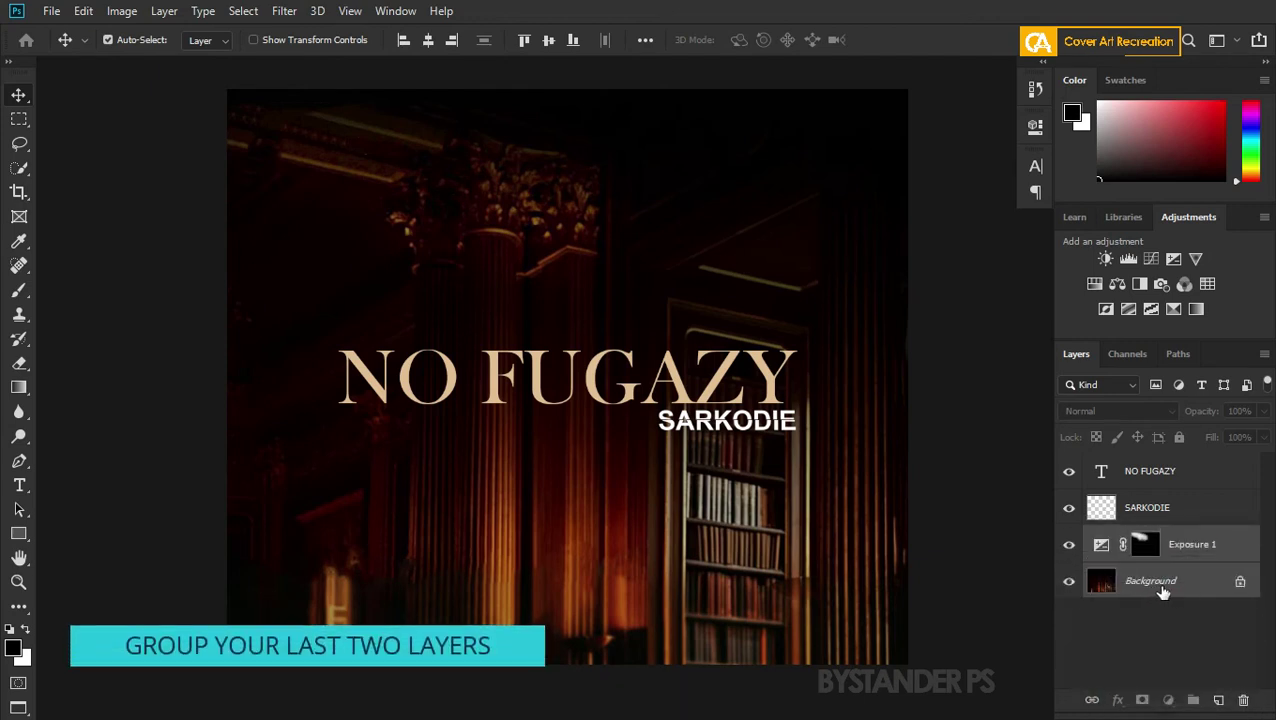
click(1240, 583)
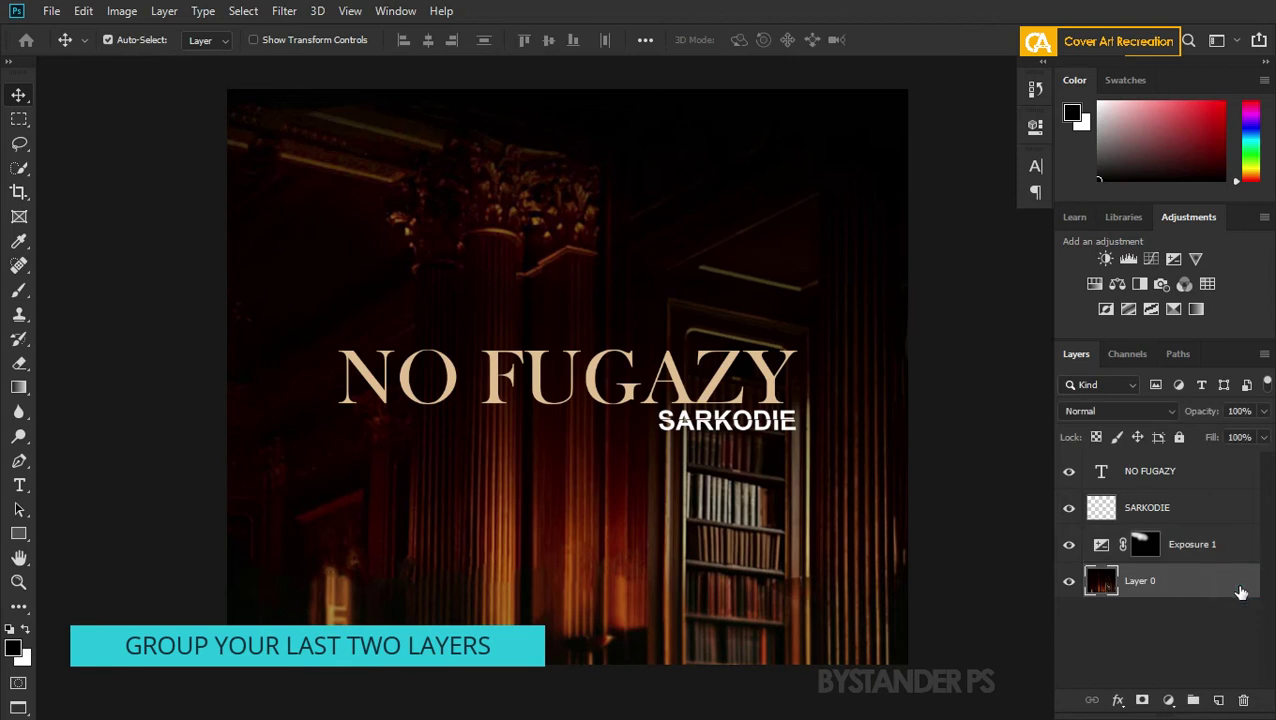
ctrl+click(1183, 542)
drag(1183, 542, 1193, 702)
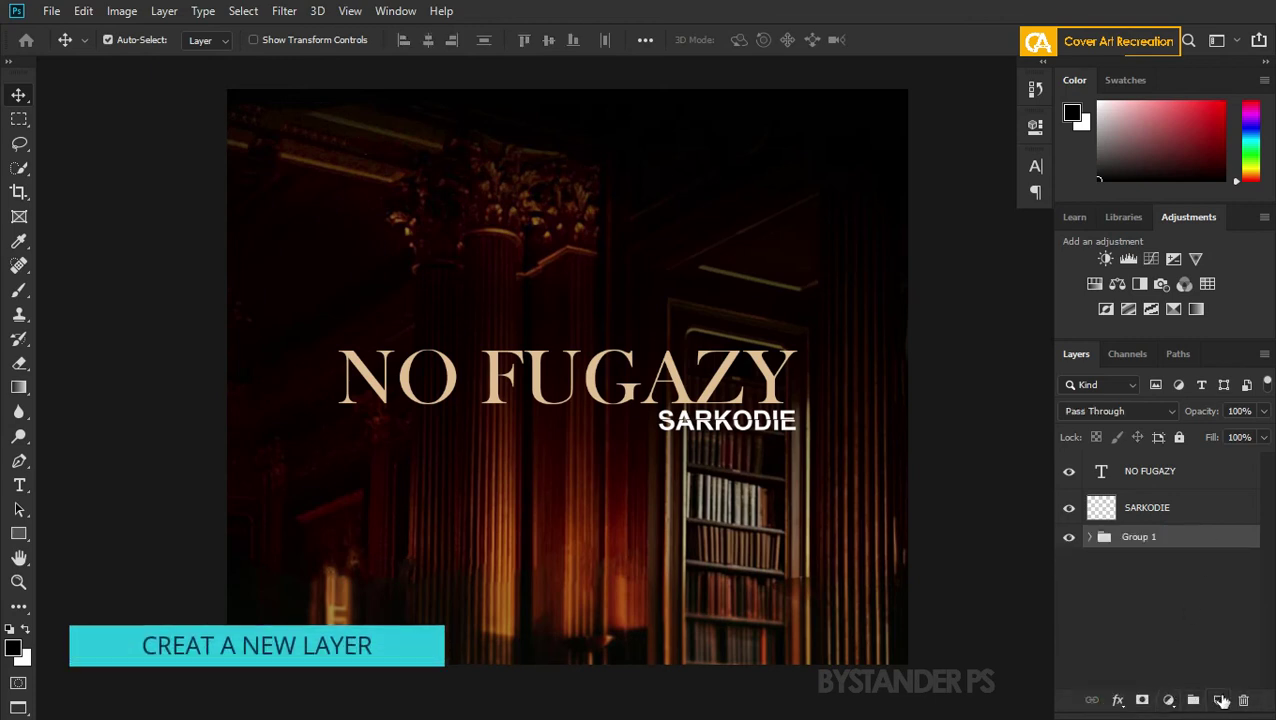
Create a new layer directly above the background group and set the soft brush's size to 582 px.
click(1220, 700)
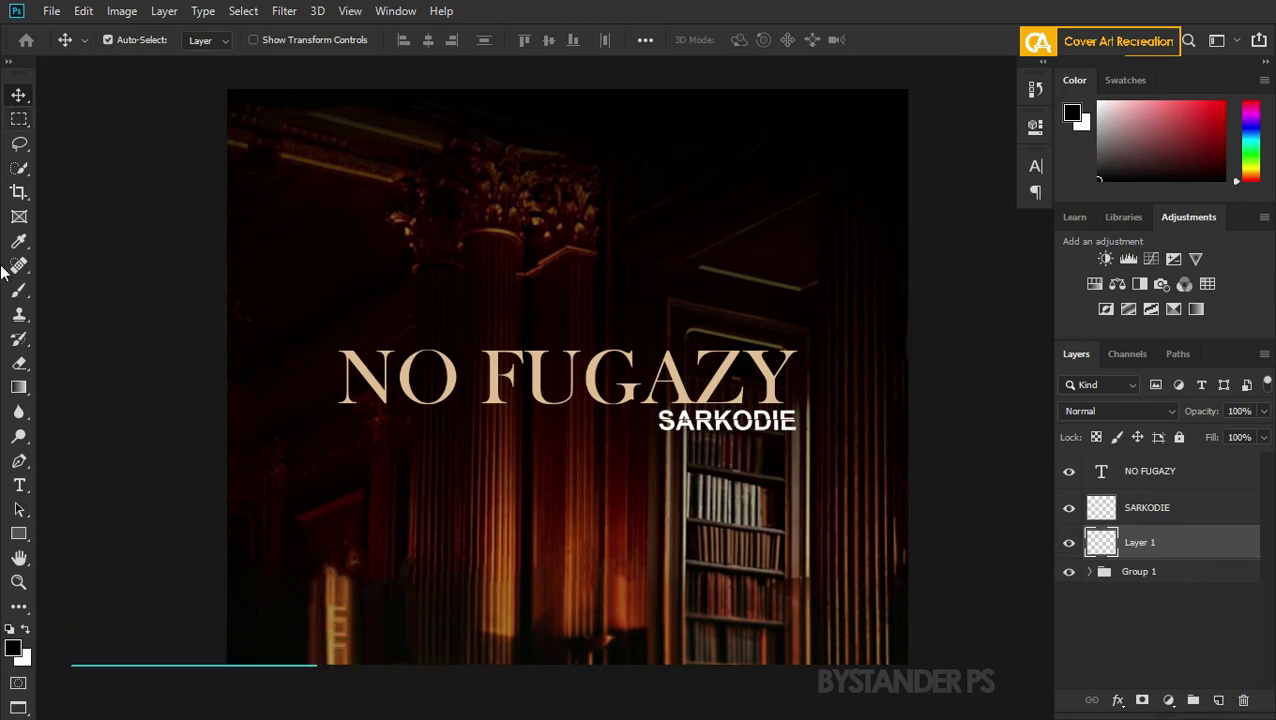
key(b)
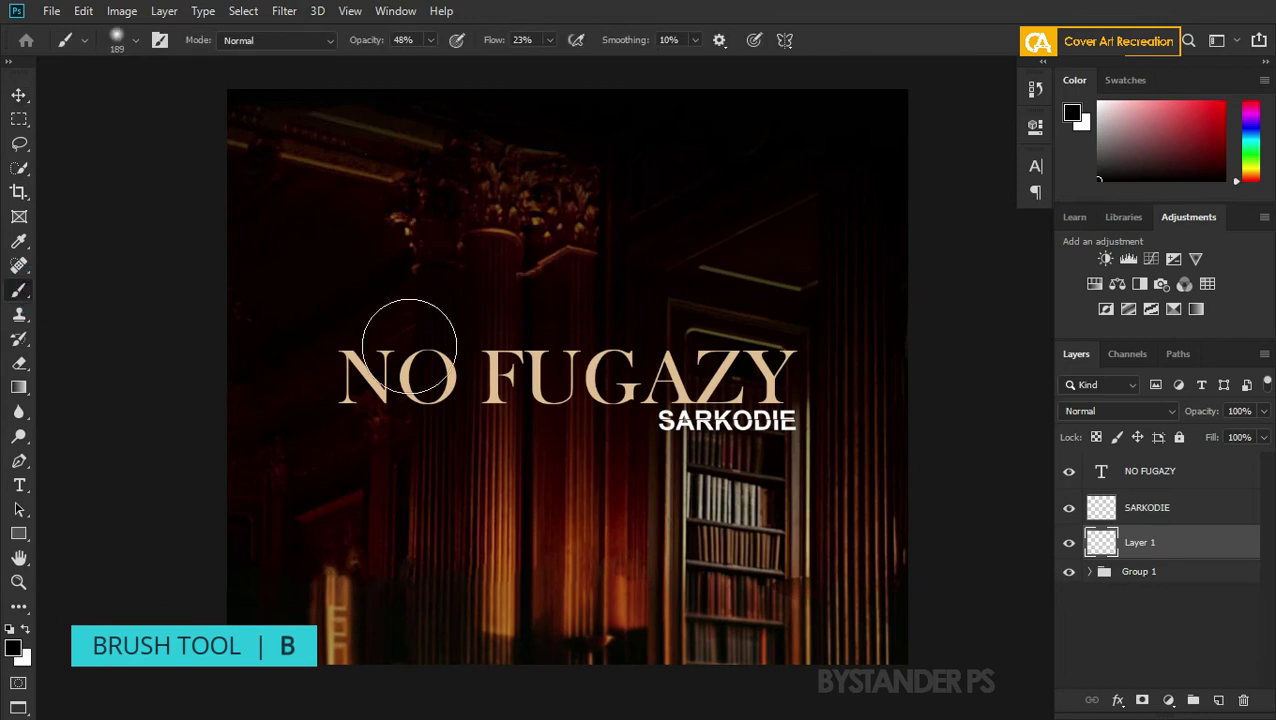
scroll(436, 507, down, 1)
scroll(310, 158, up, 2)
scroll(290, 168, down, 1)
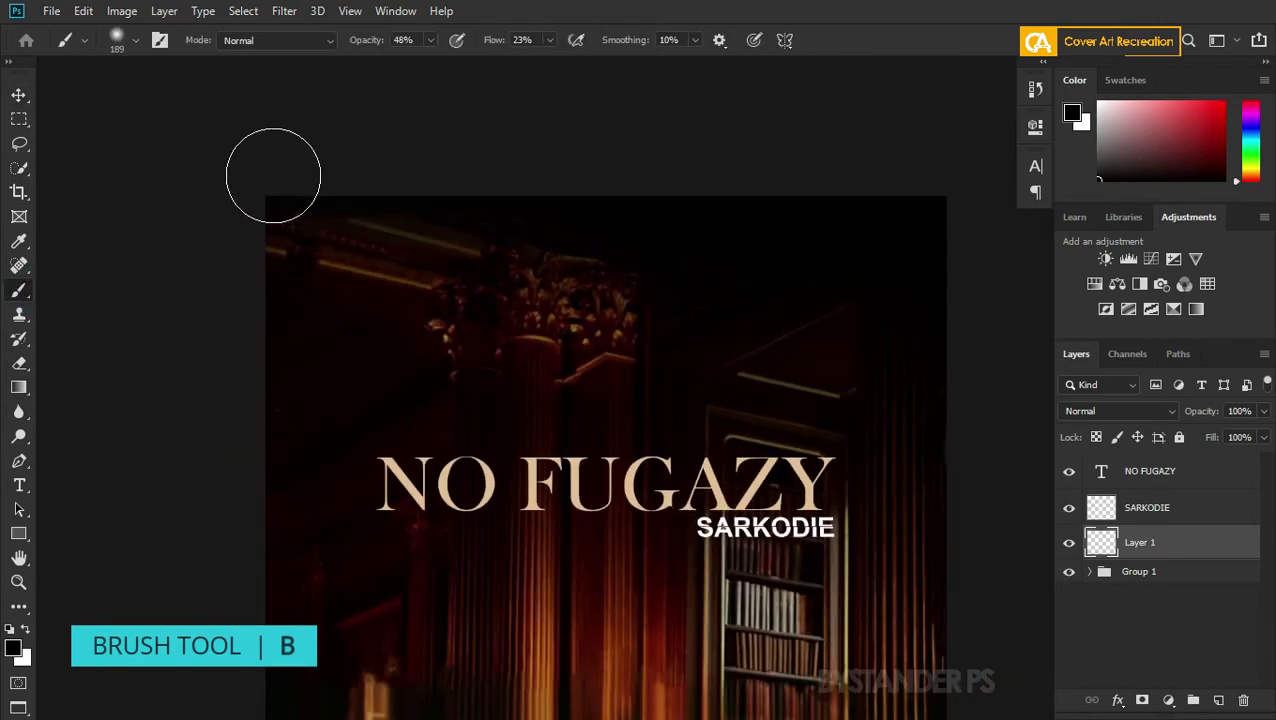
drag(285, 263, 438, 332)
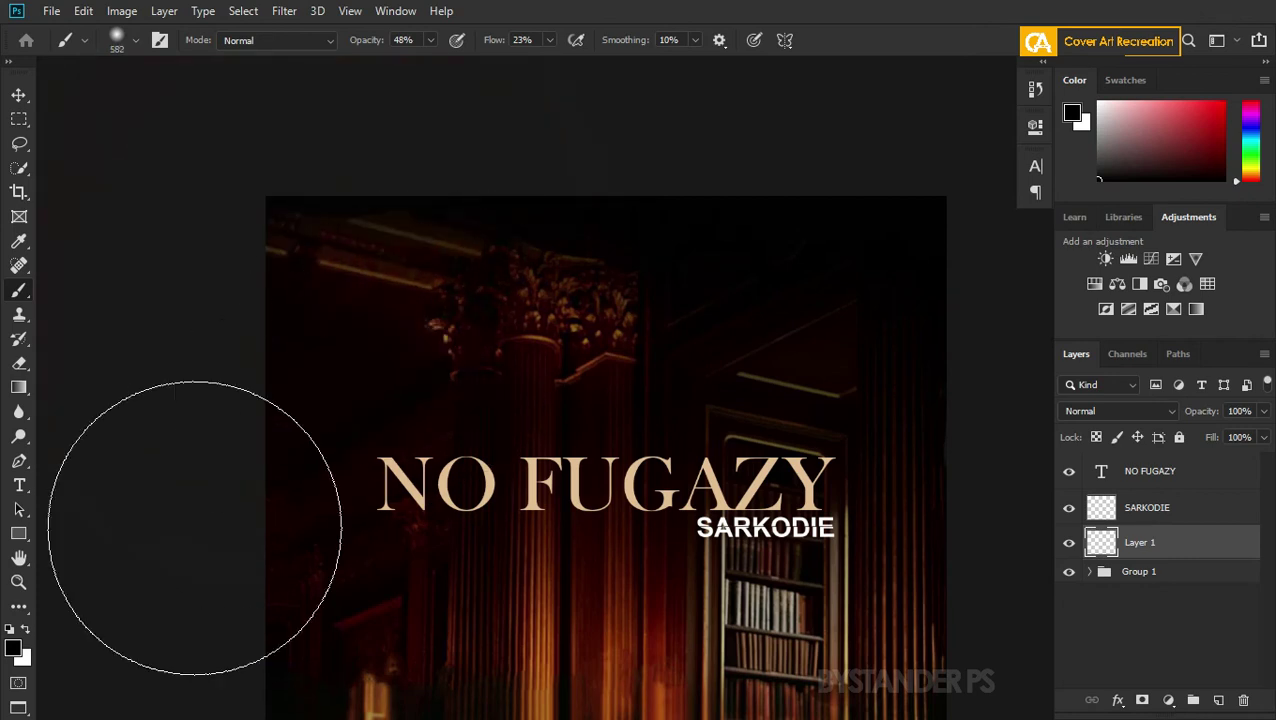
Set the foreground color to light cream (f3e0c6).
click(13, 648)
click(536, 476)
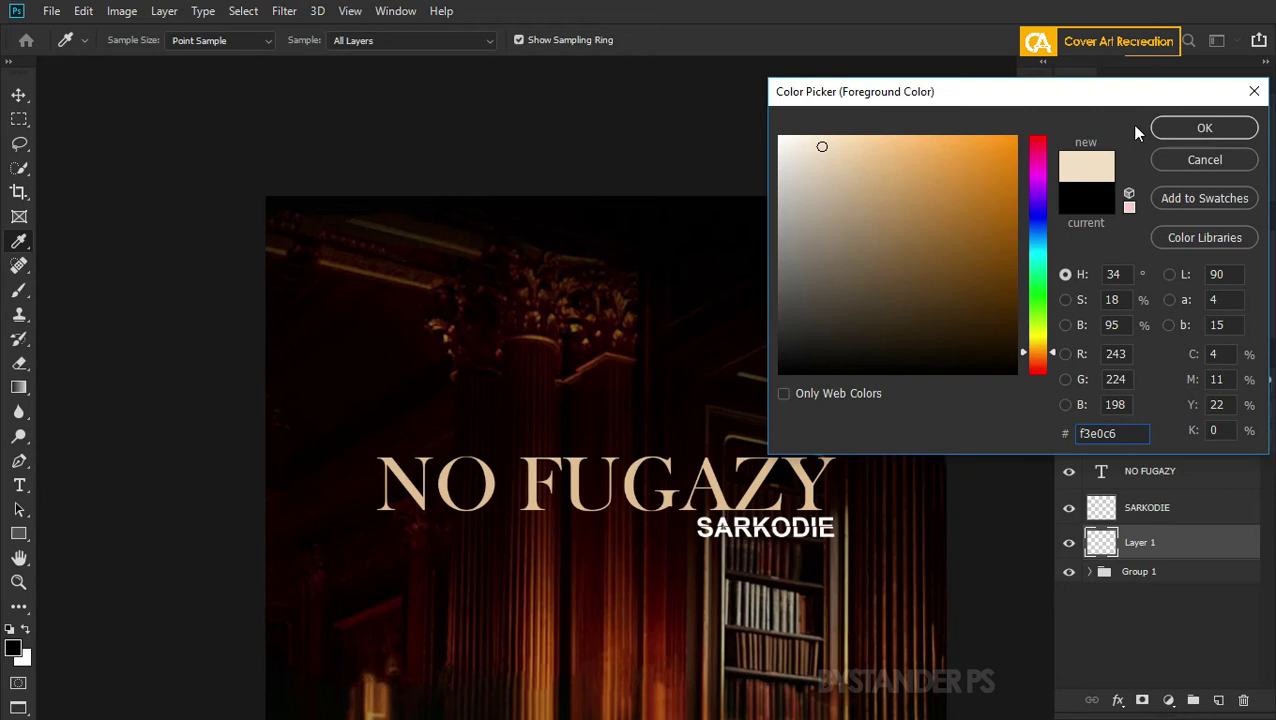
click(1204, 128)
Try to paint a faint cream glow over the artwork's upper-left corner at 48% brush opacity and 23% flow.
scroll(520, 170, down, 1)
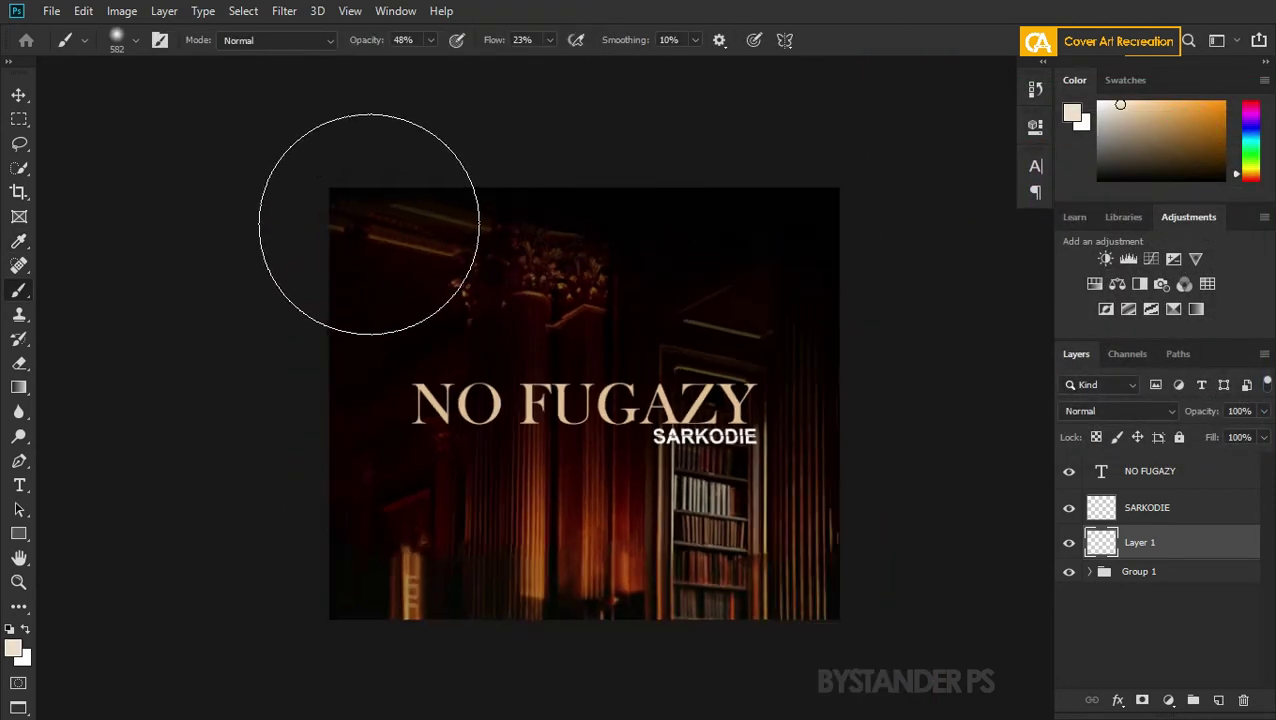
click(365, 226)
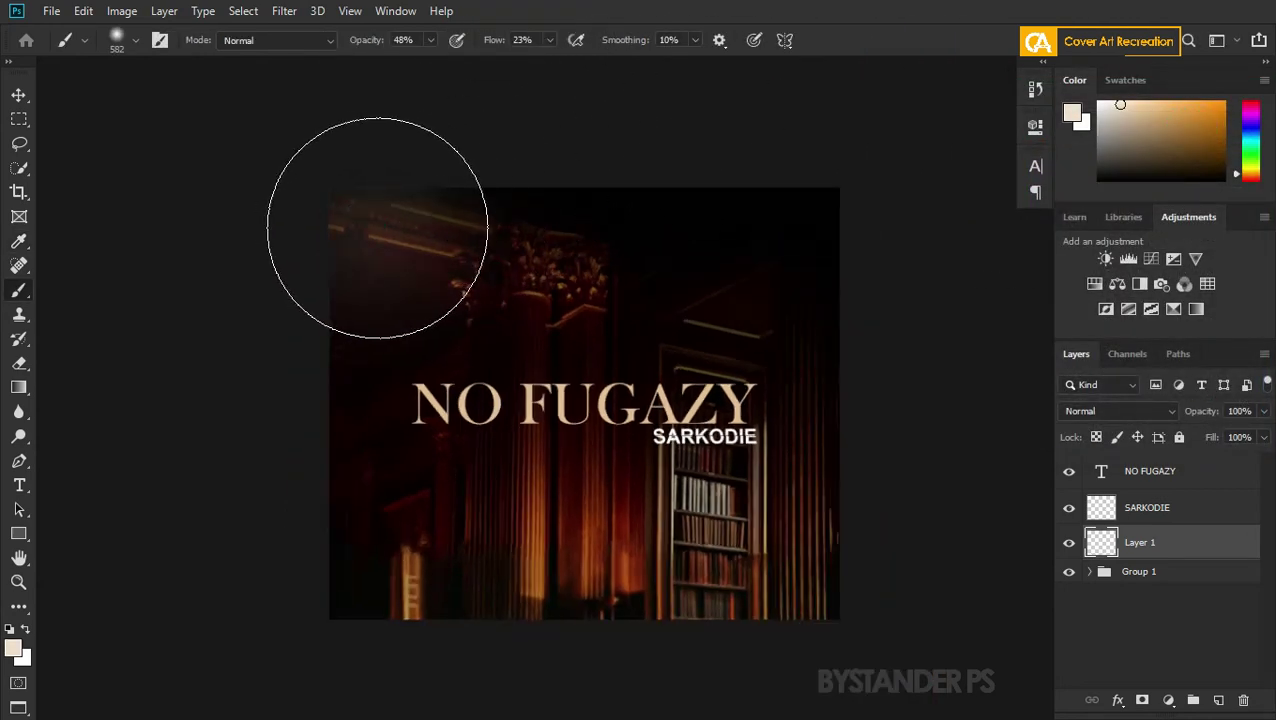
click(378, 228)
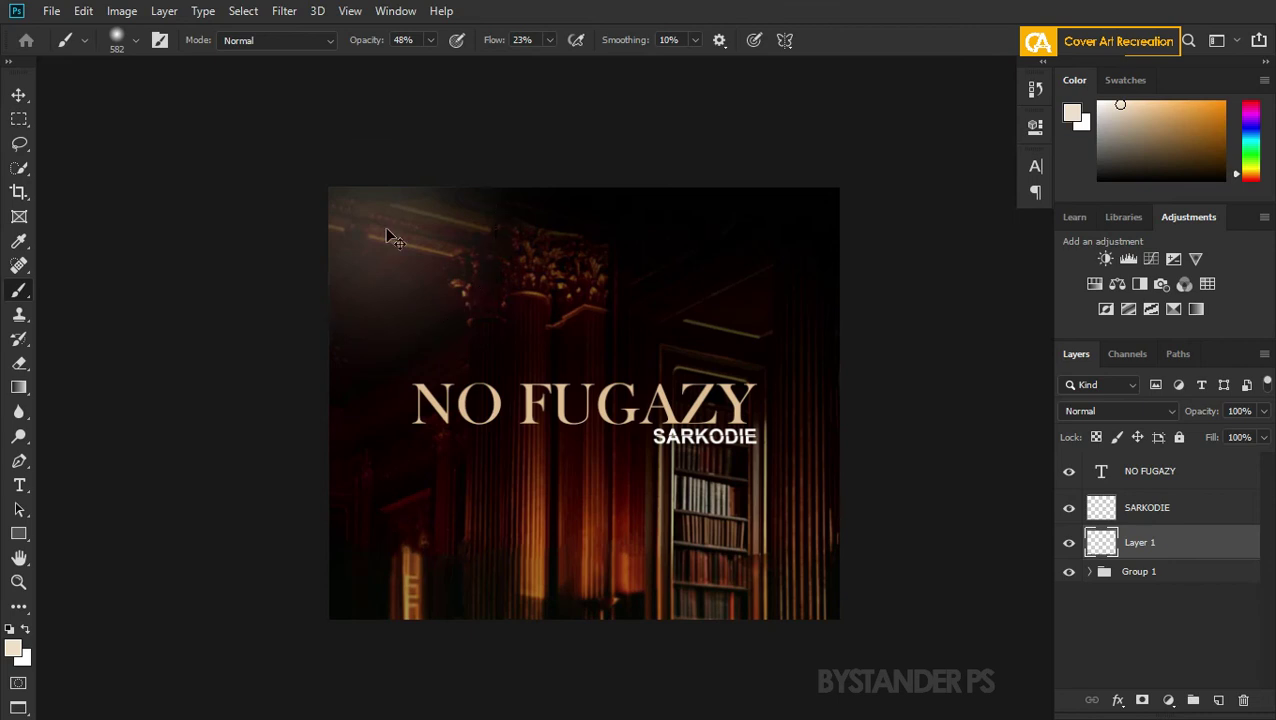
key(ctrl+z)
Raise the brush's opacity and flow to 100% and paint one soft cream glow spot in the artwork's upper-left corner.
click(430, 40)
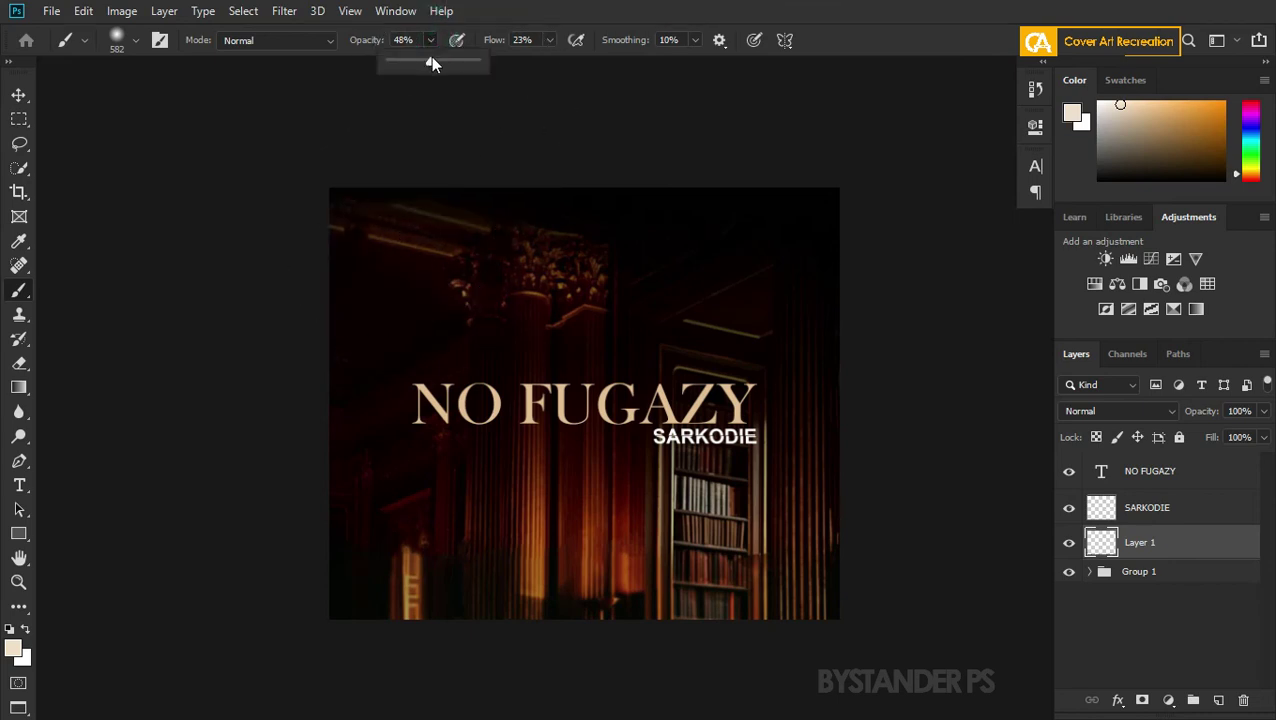
drag(473, 62, 480, 62)
click(549, 40)
drag(568, 62, 616, 62)
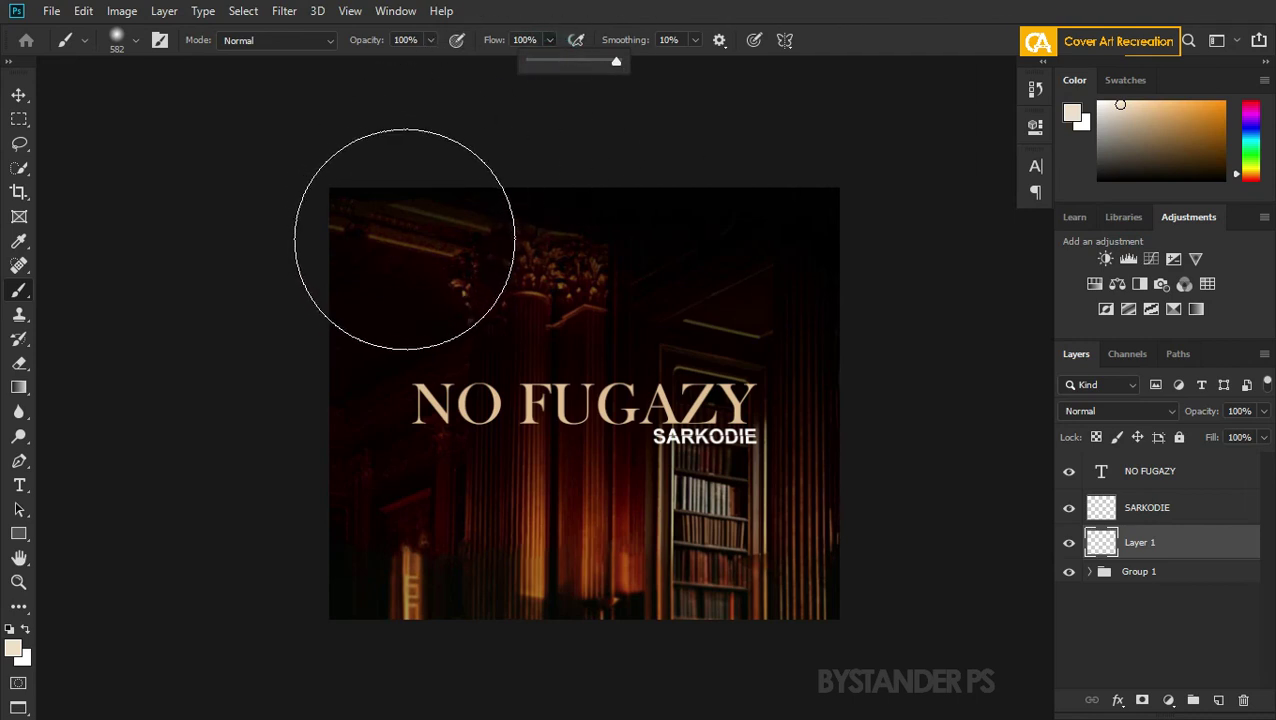
click(405, 240)
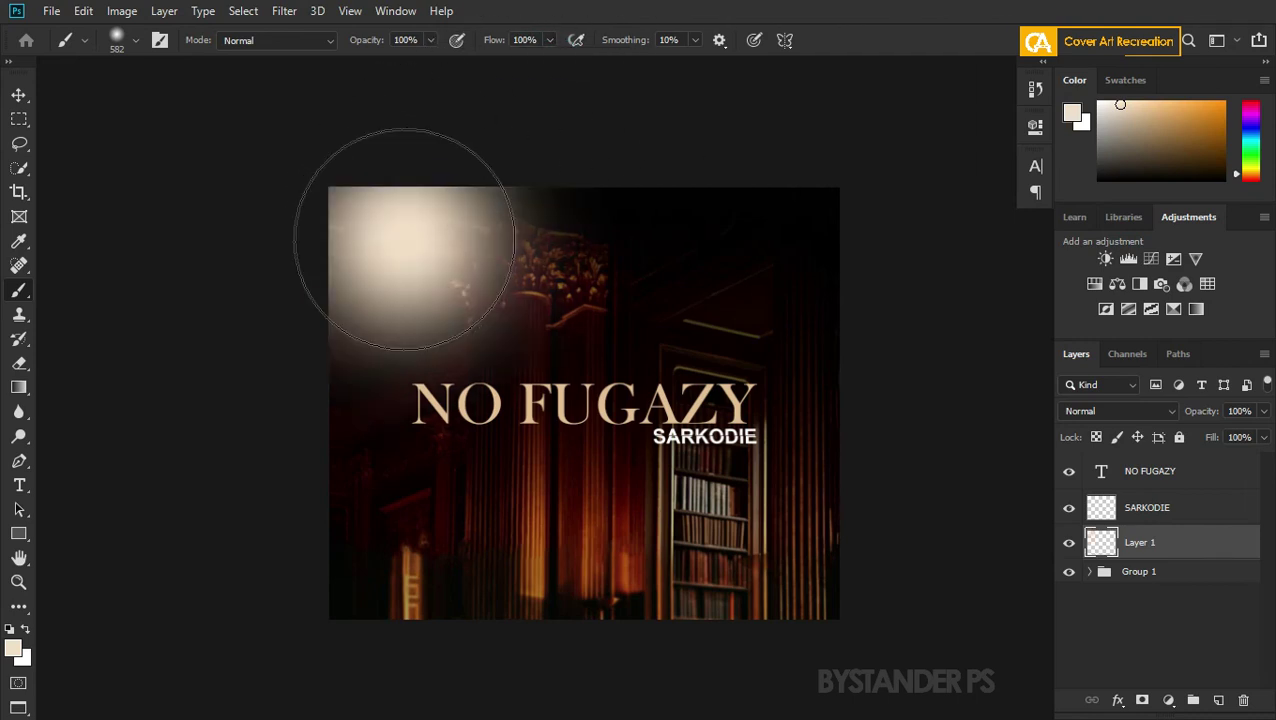
Try the Luminosity blend mode on the glow layer with its opacity lowered to 18%.
click(1135, 416)
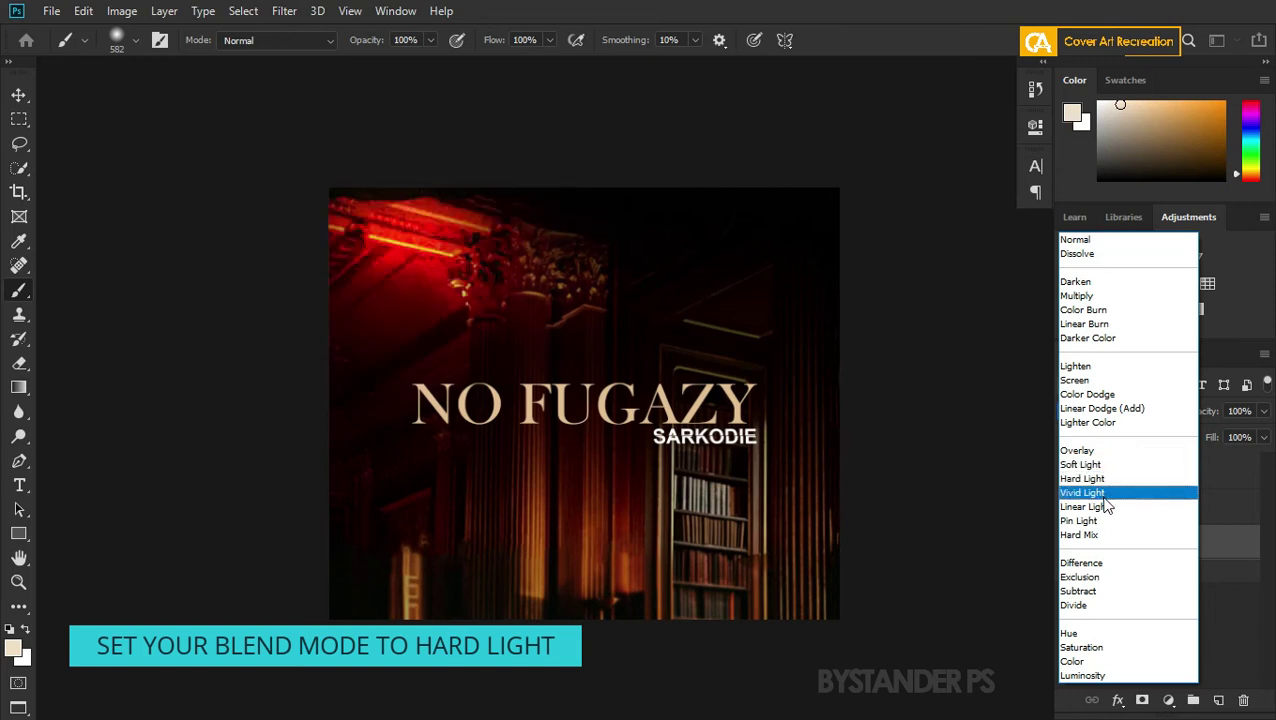
click(1105, 680)
click(1261, 411)
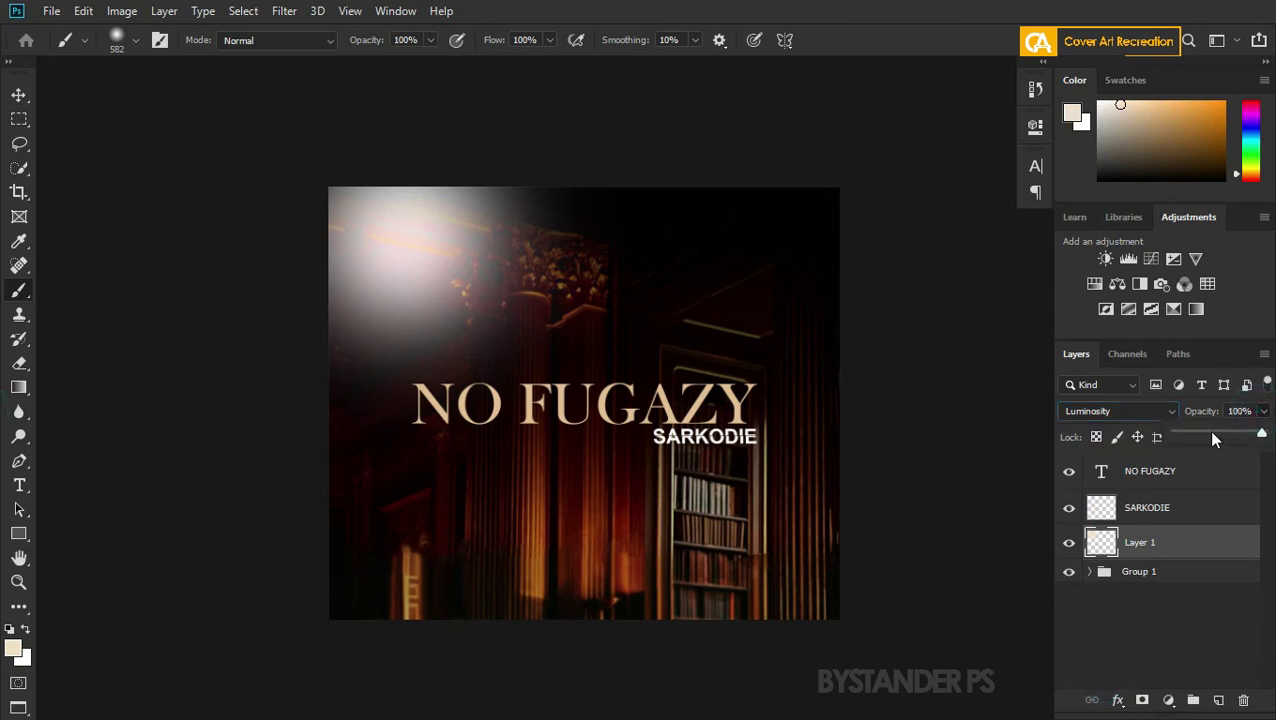
click(1210, 433)
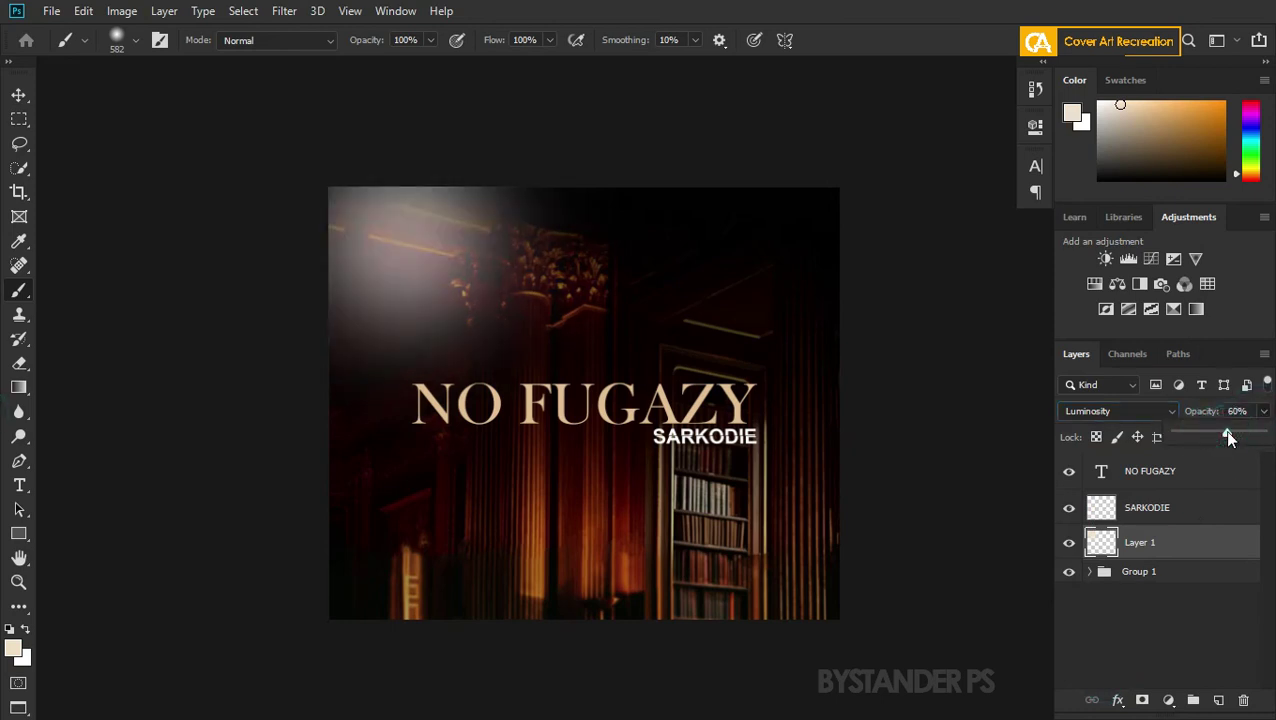
drag(1227, 430, 1244, 433)
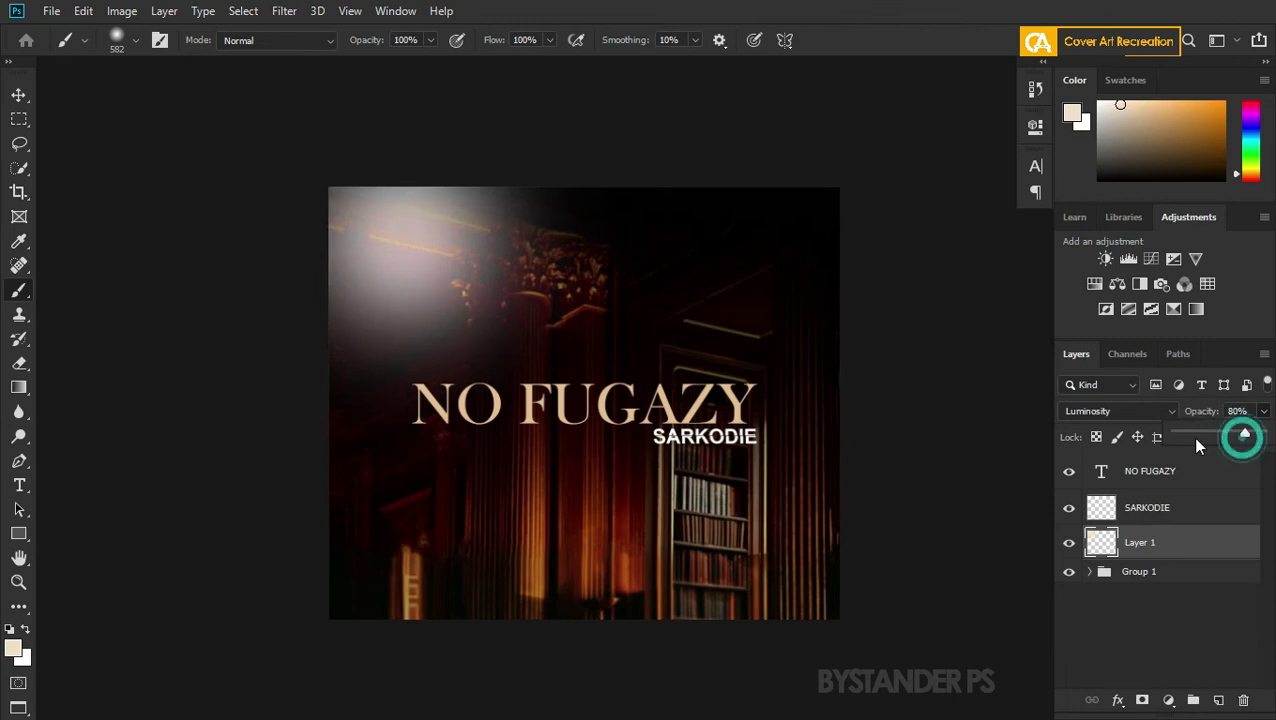
click(1194, 433)
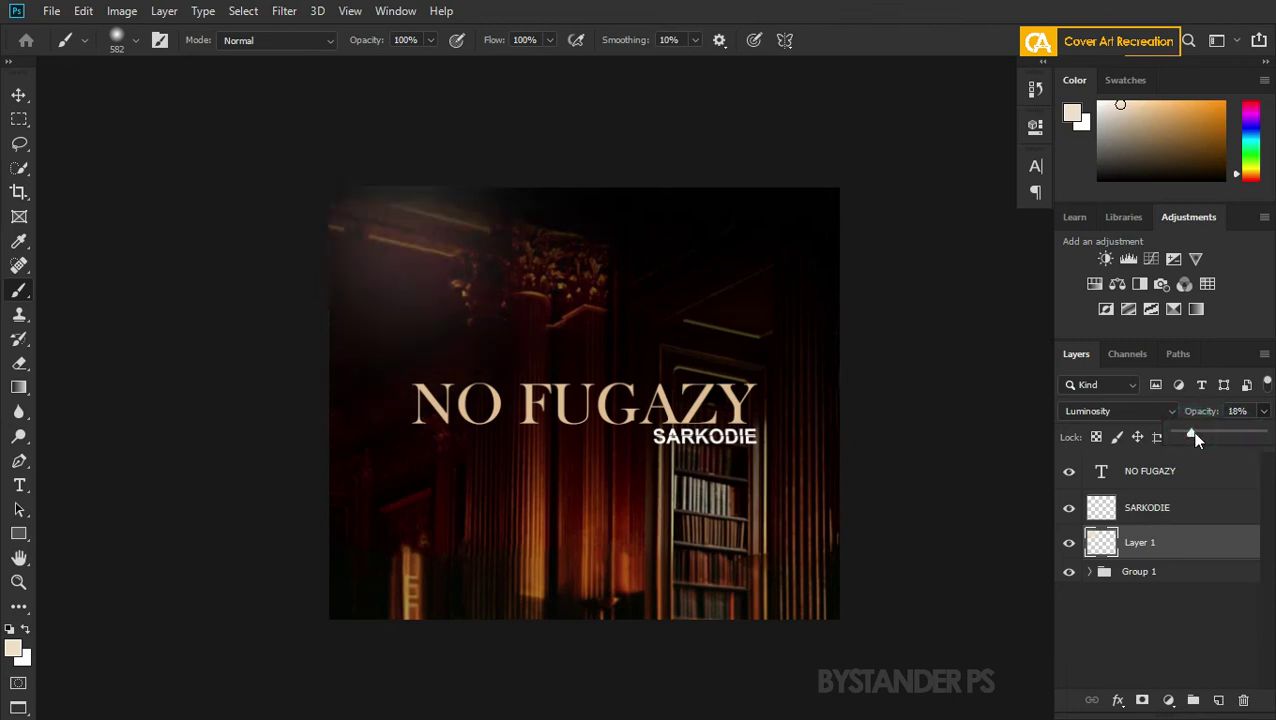
Set the glow layer's blend mode to Hard Light and its opacity to 25%.
click(1110, 411)
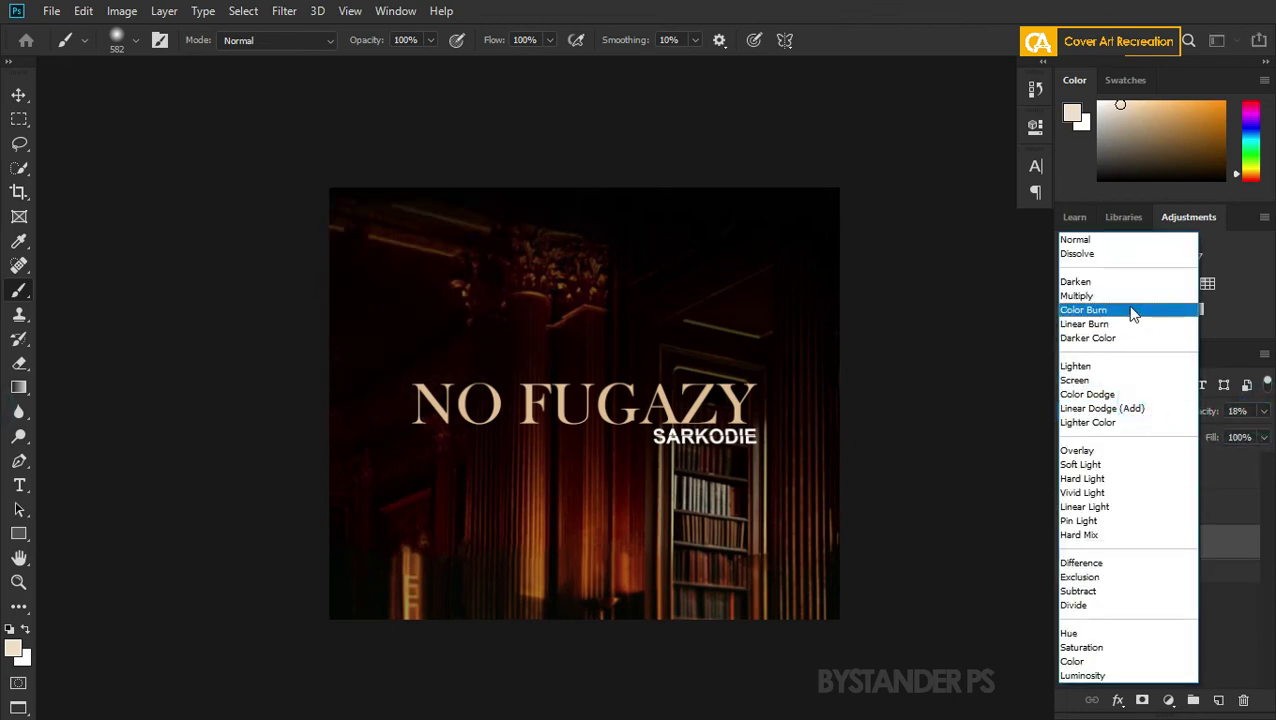
click(1082, 478)
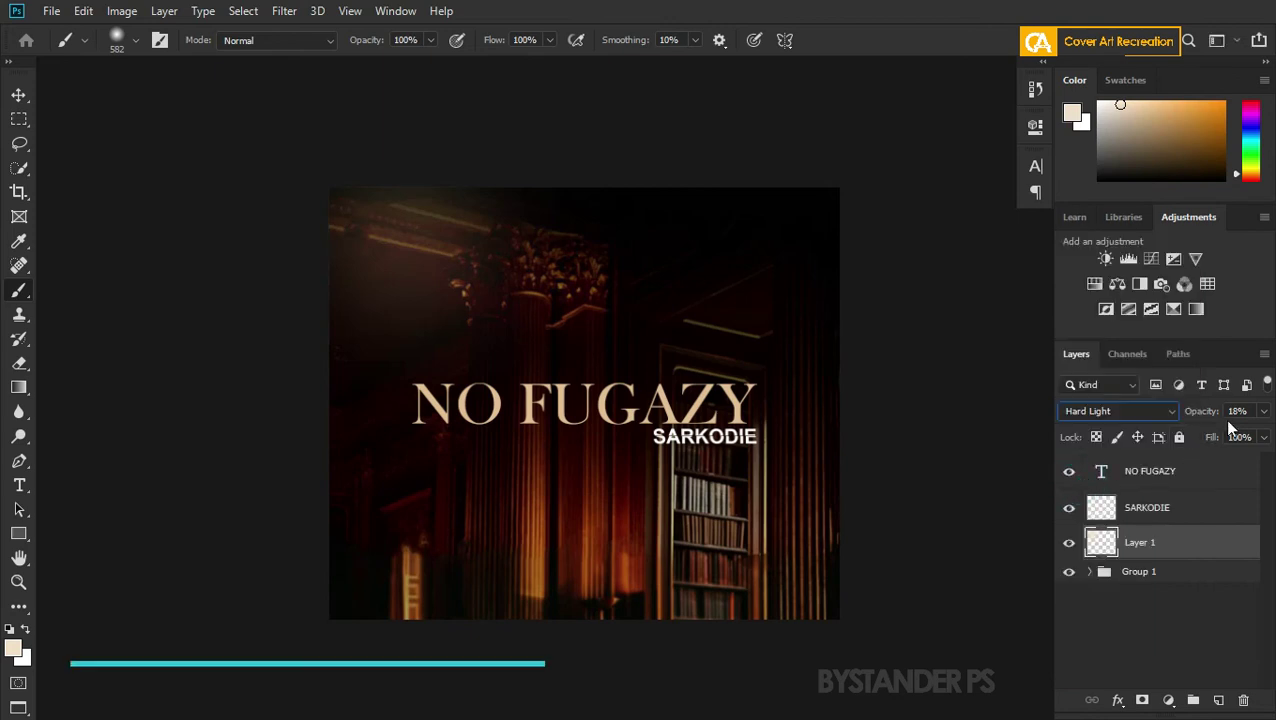
click(1264, 411)
drag(1212, 431, 1195, 430)
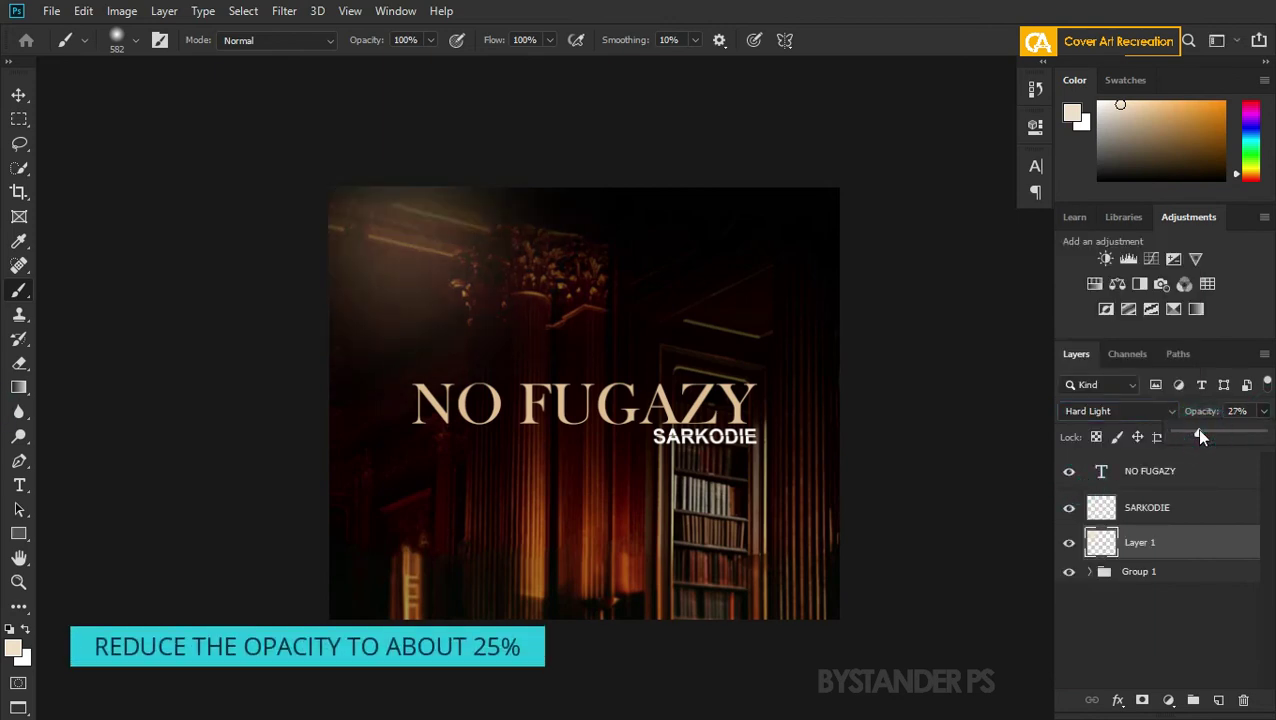
scroll(362, 319, up, 3)
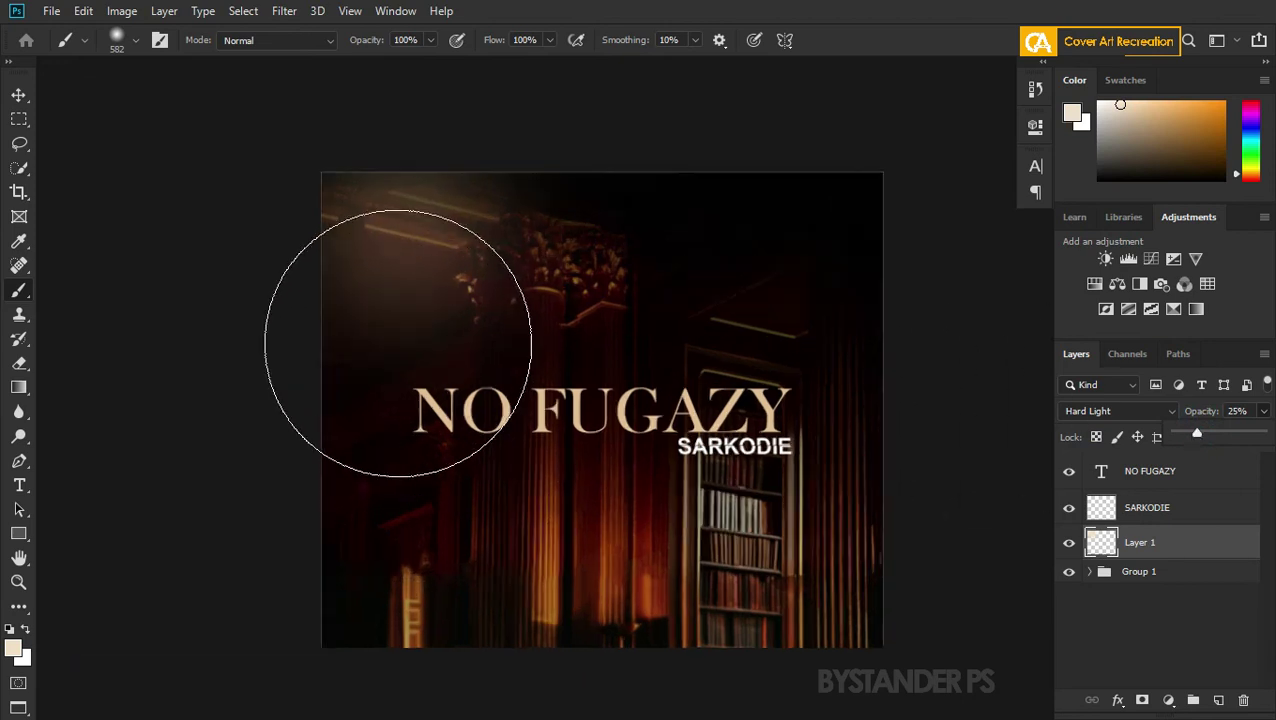
scroll(399, 333, down, 2)
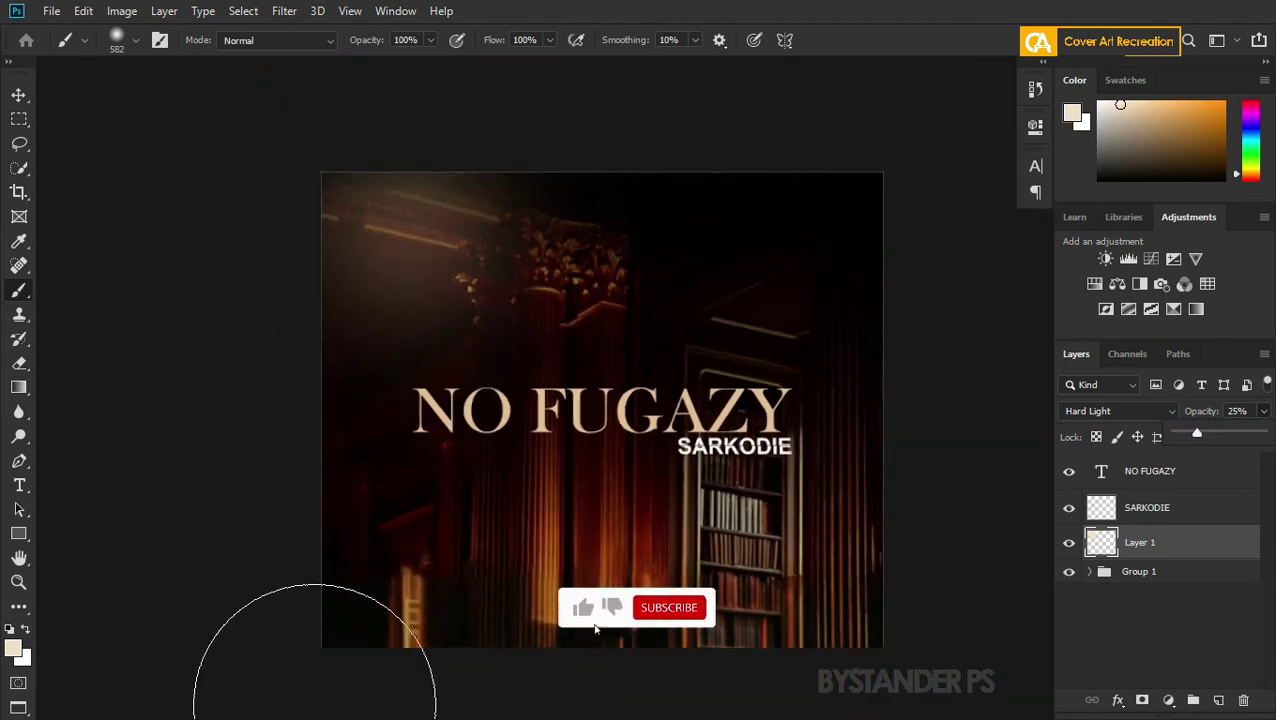
scroll(522, 431, down, 2)
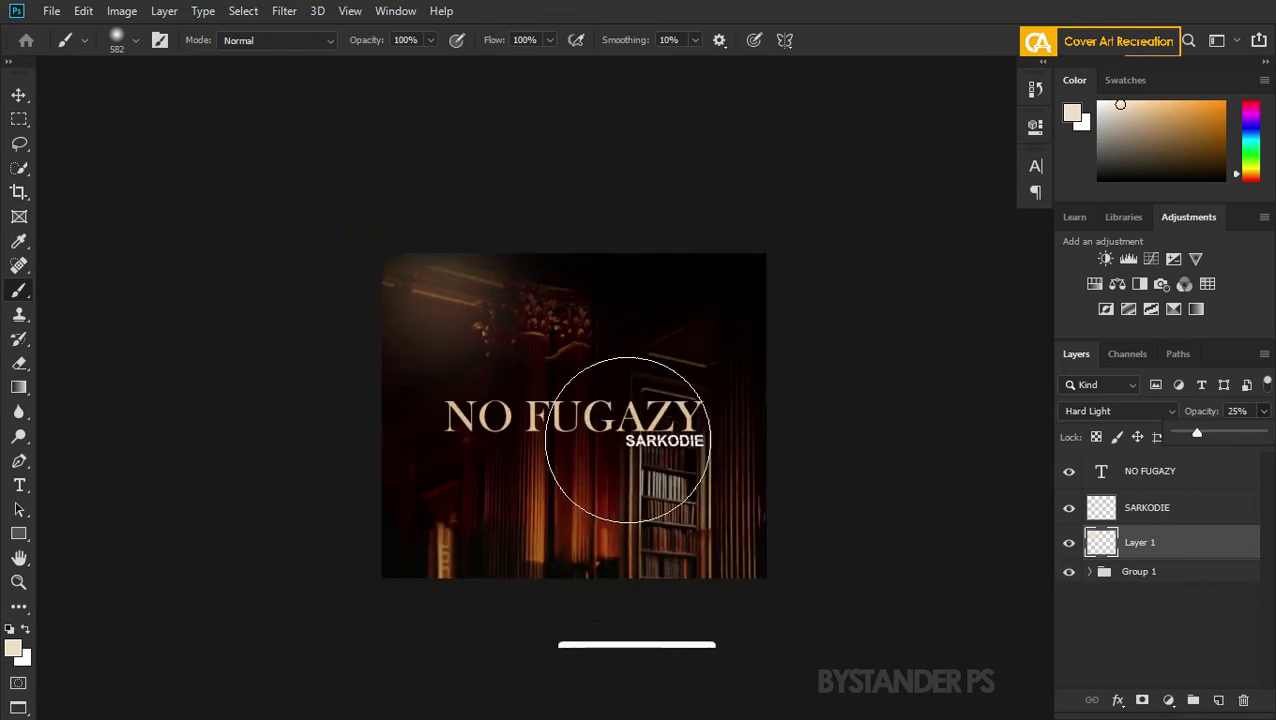
Switch to Photos to examine the official cover's SARKODIE size and placement beneath the title, and return to Photoshop.
key(v)
scroll(624, 480, up, 2)
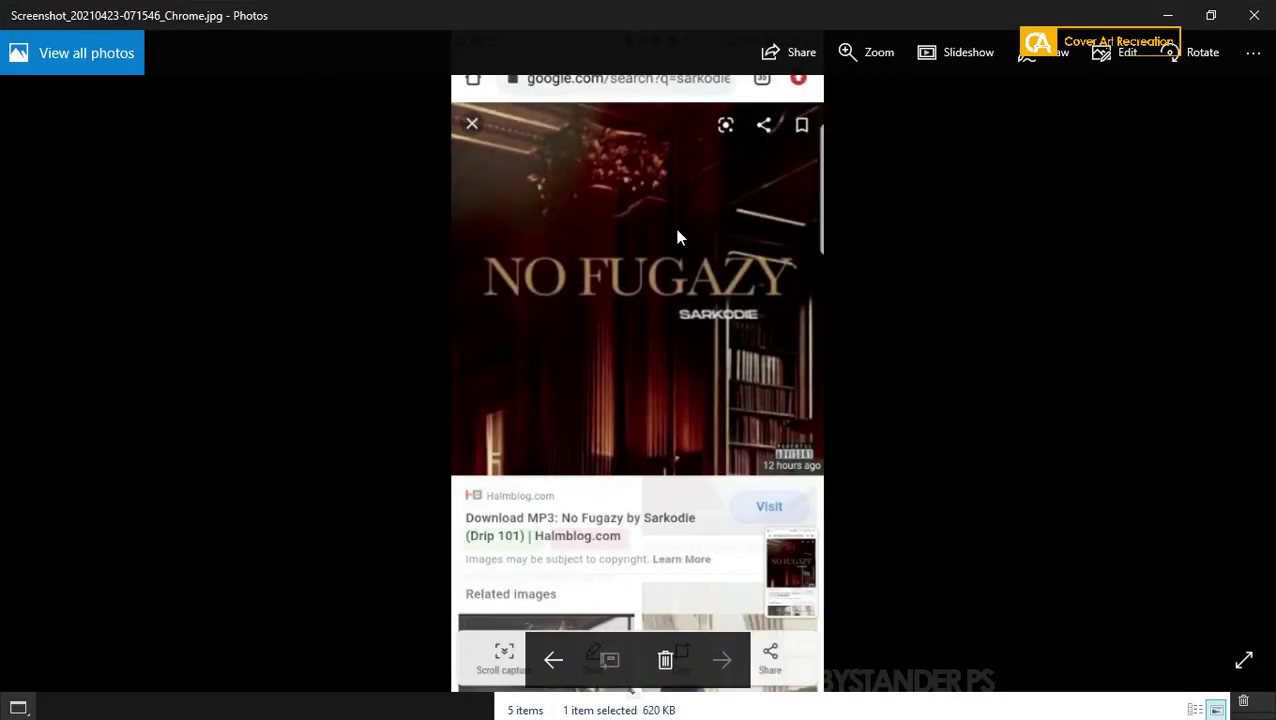
key(Left)
key(Right)
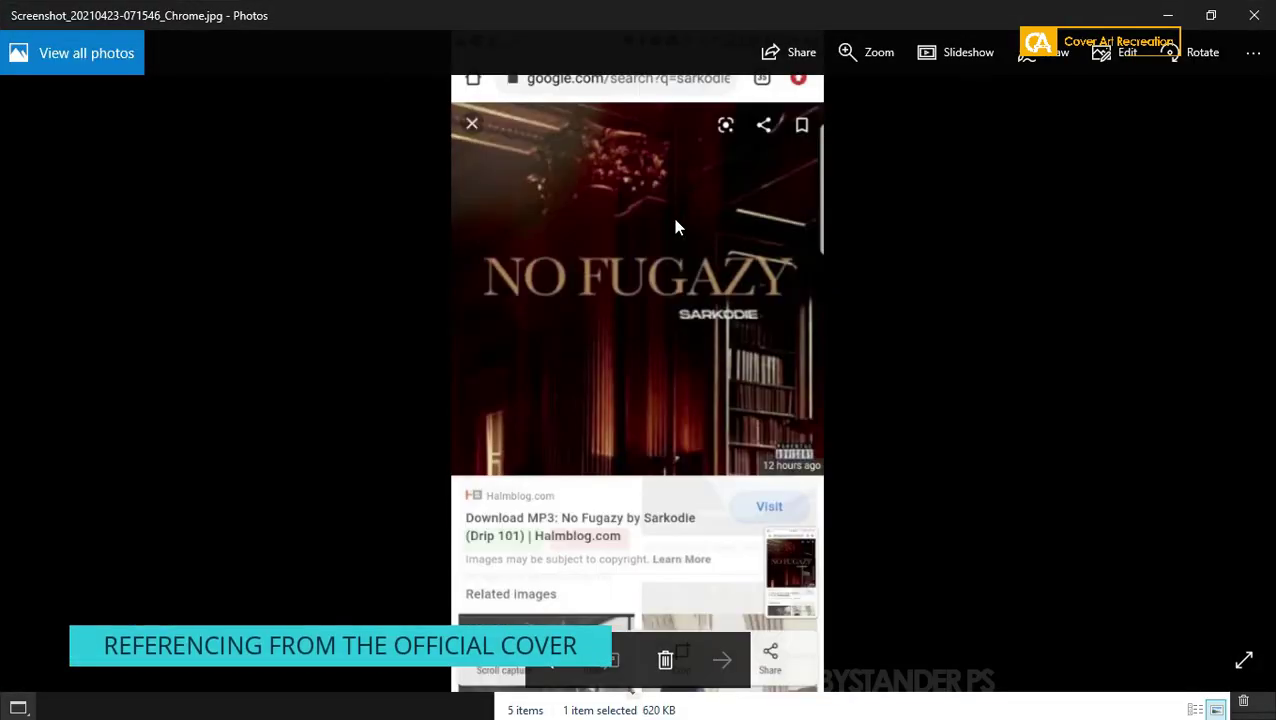
click(855, 58)
drag(803, 98, 806, 99)
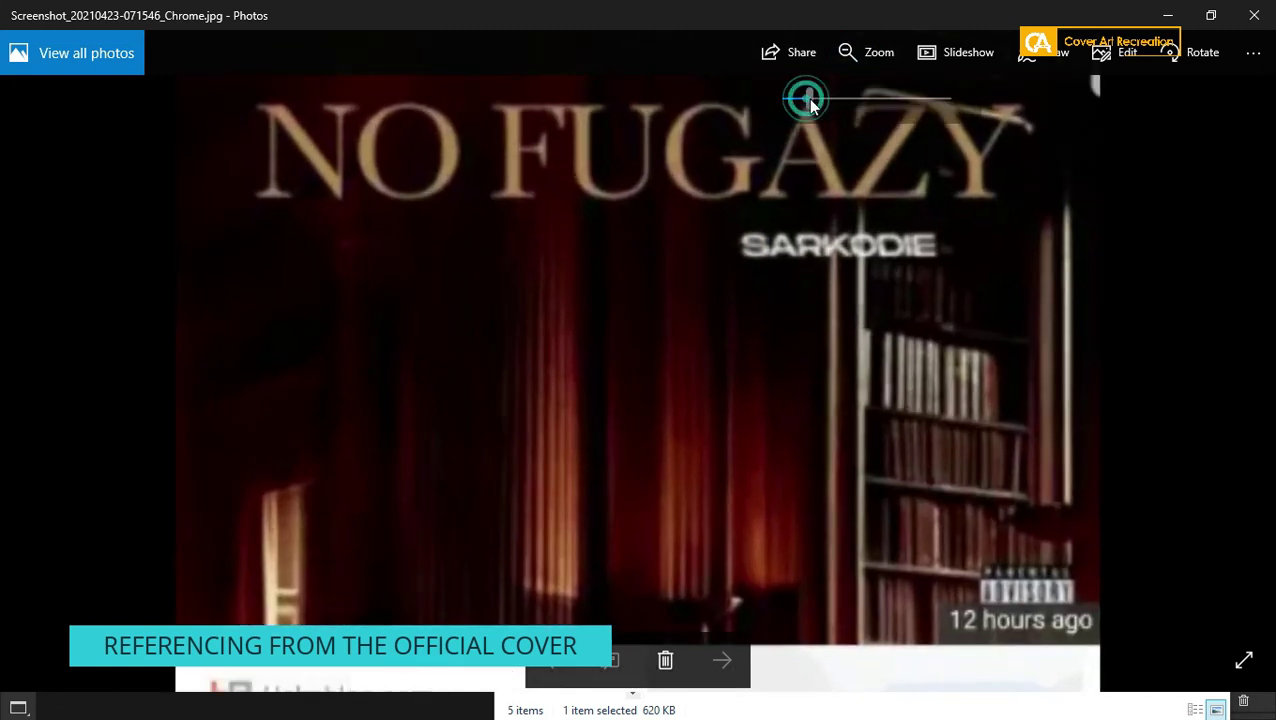
drag(678, 233, 666, 398)
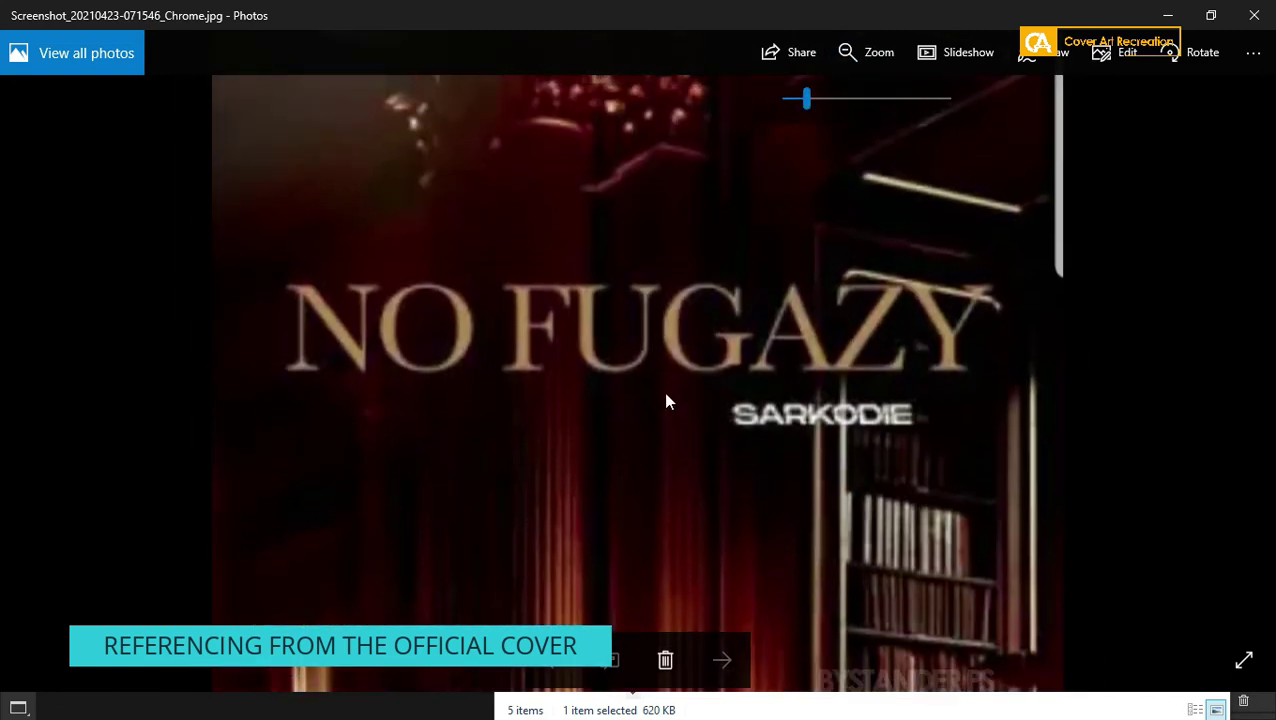
drag(808, 100, 797, 109)
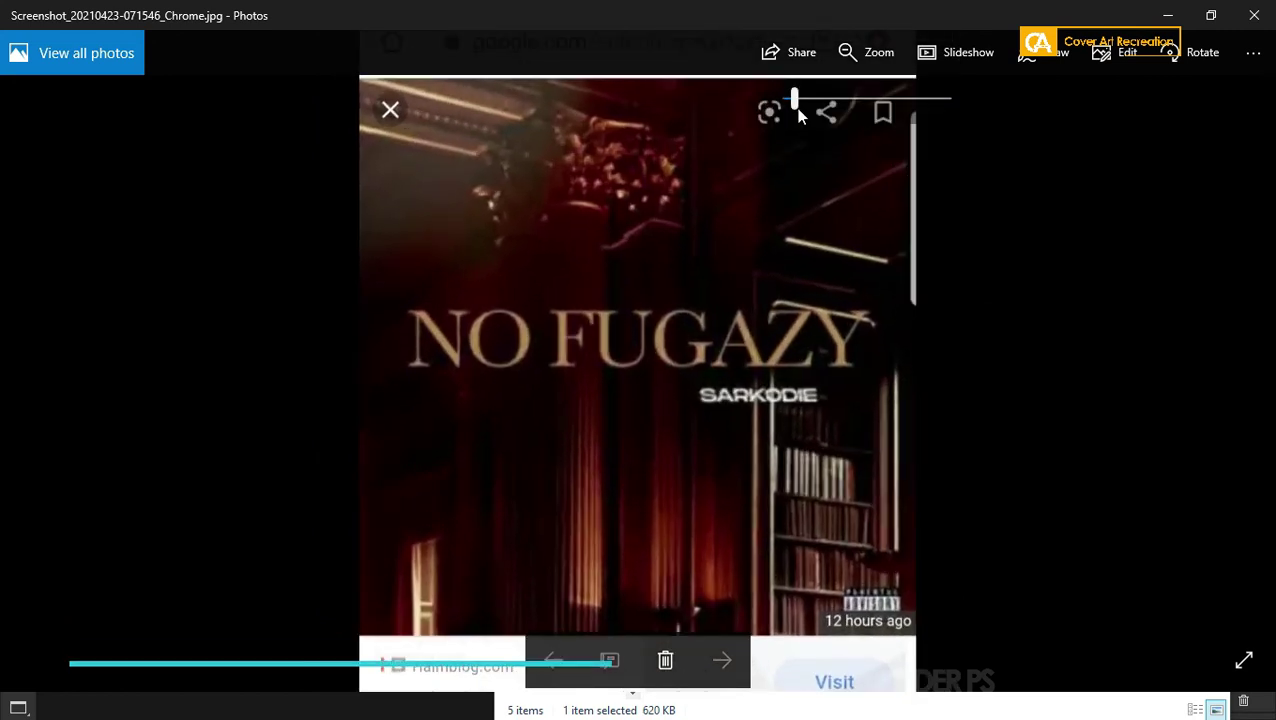
click(1166, 16)
click(1122, 141)
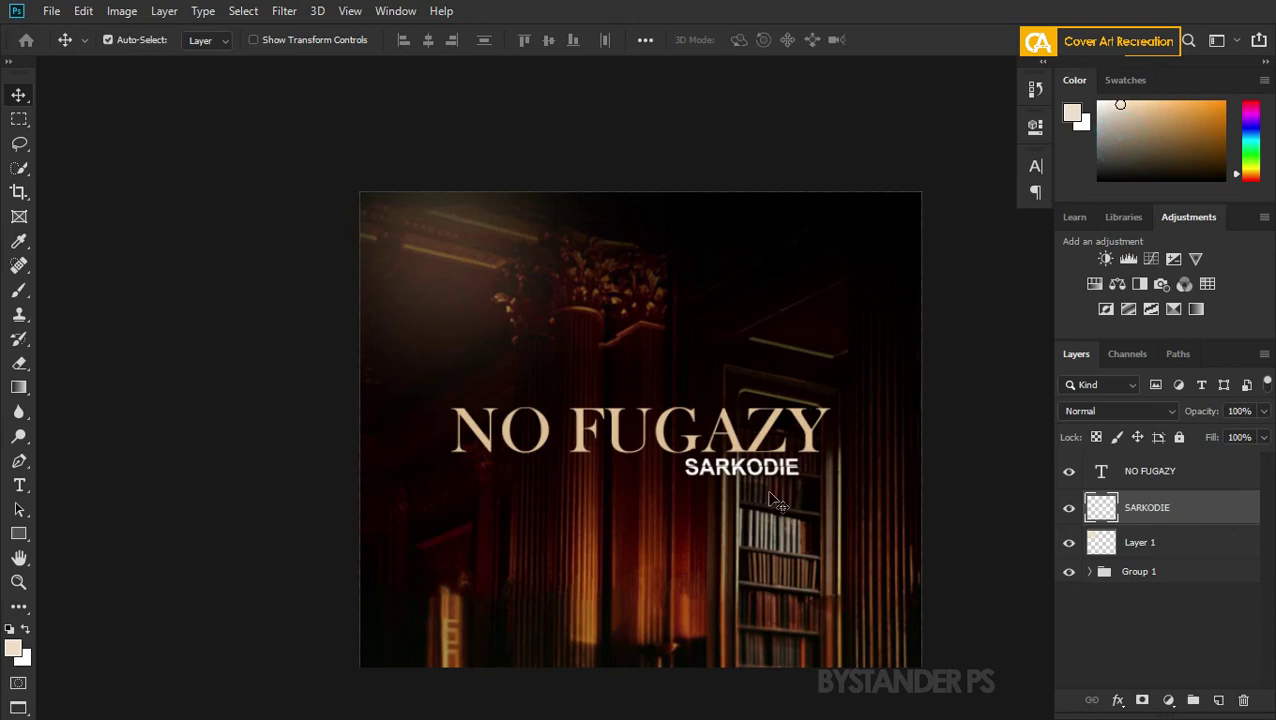
Move the SARKODIE text slightly lower, leaving a gap beneath NO FUGAZY, and scale it down a little.
scroll(748, 483, up, 1)
drag(740, 473, 774, 482)
key(ctrl+t)
scroll(815, 503, down, 1)
key(Return)
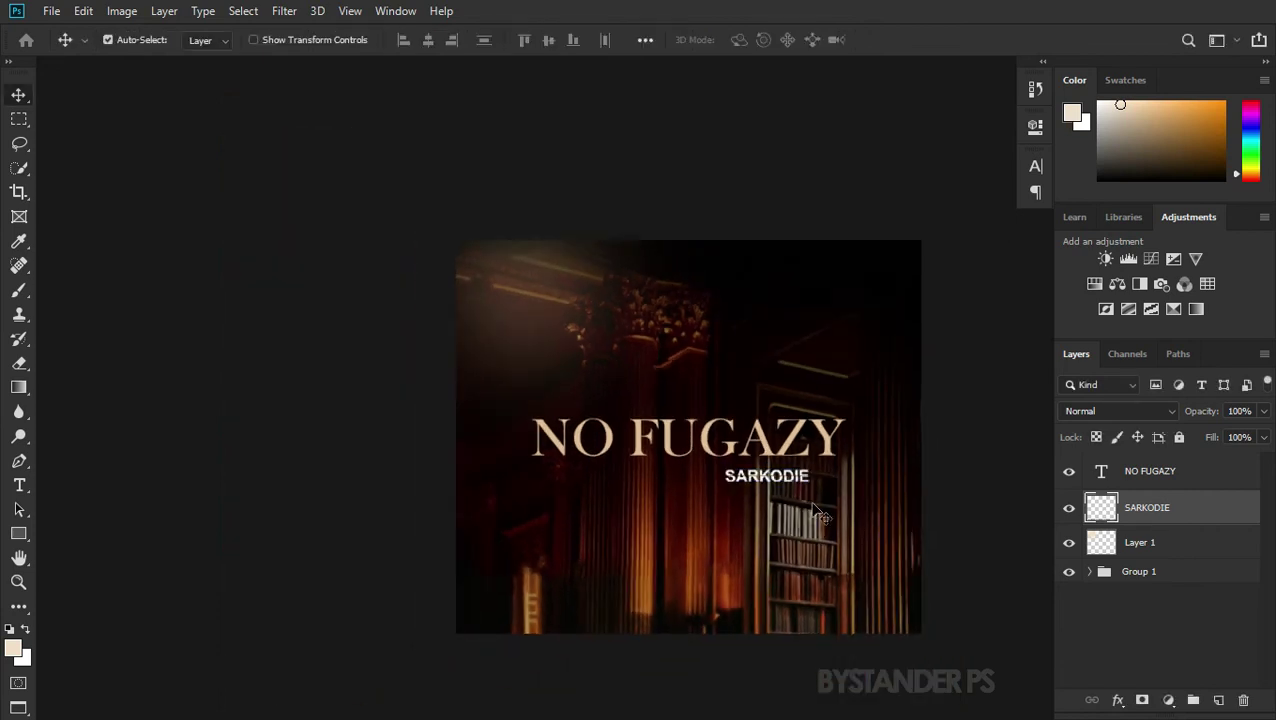
Examine the finished cover composition in full-screen mode on a black background.
scroll(775, 470, down, 1)
scroll(775, 470, up, 3)
scroll(772, 461, up, 1)
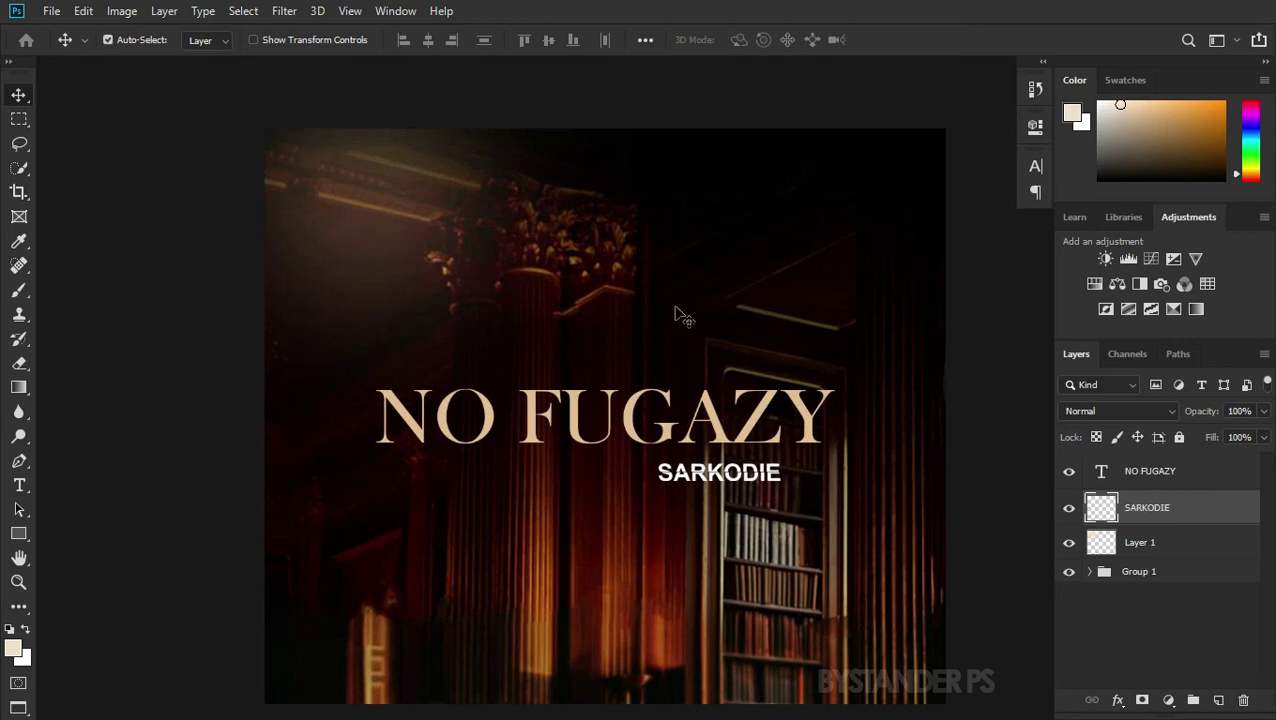
scroll(714, 424, down, 1)
key(f)
key(f)
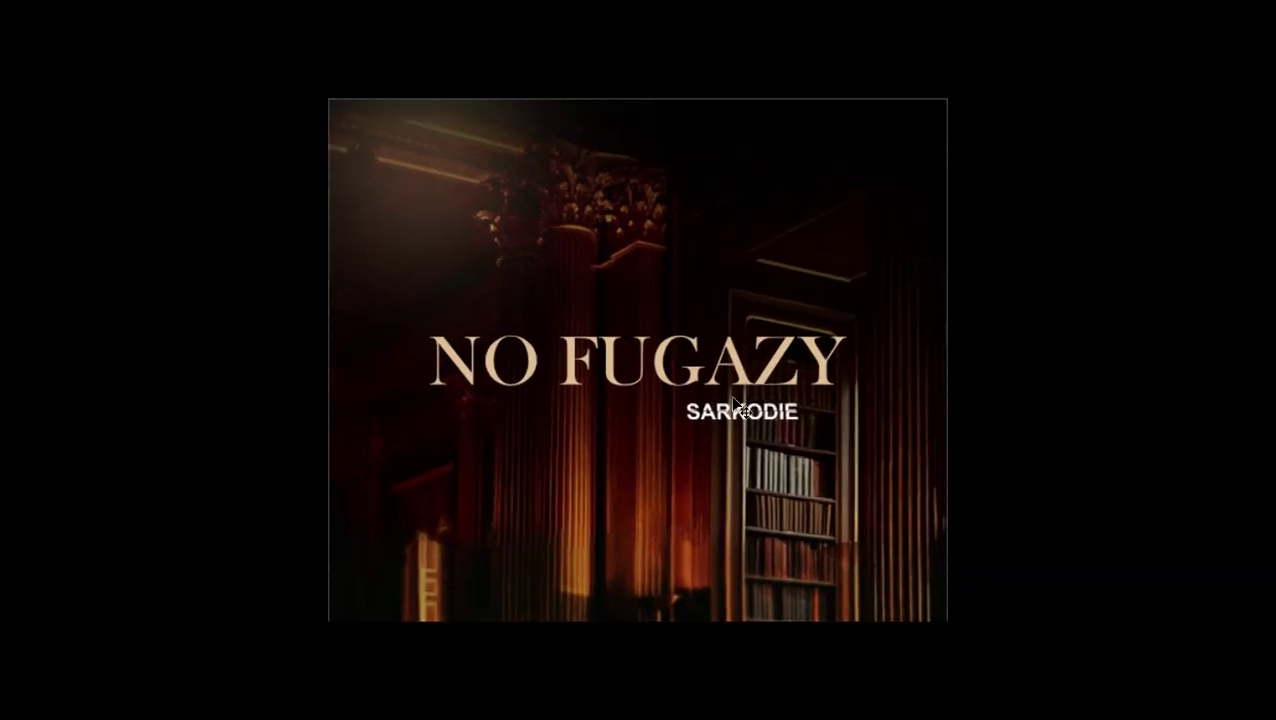